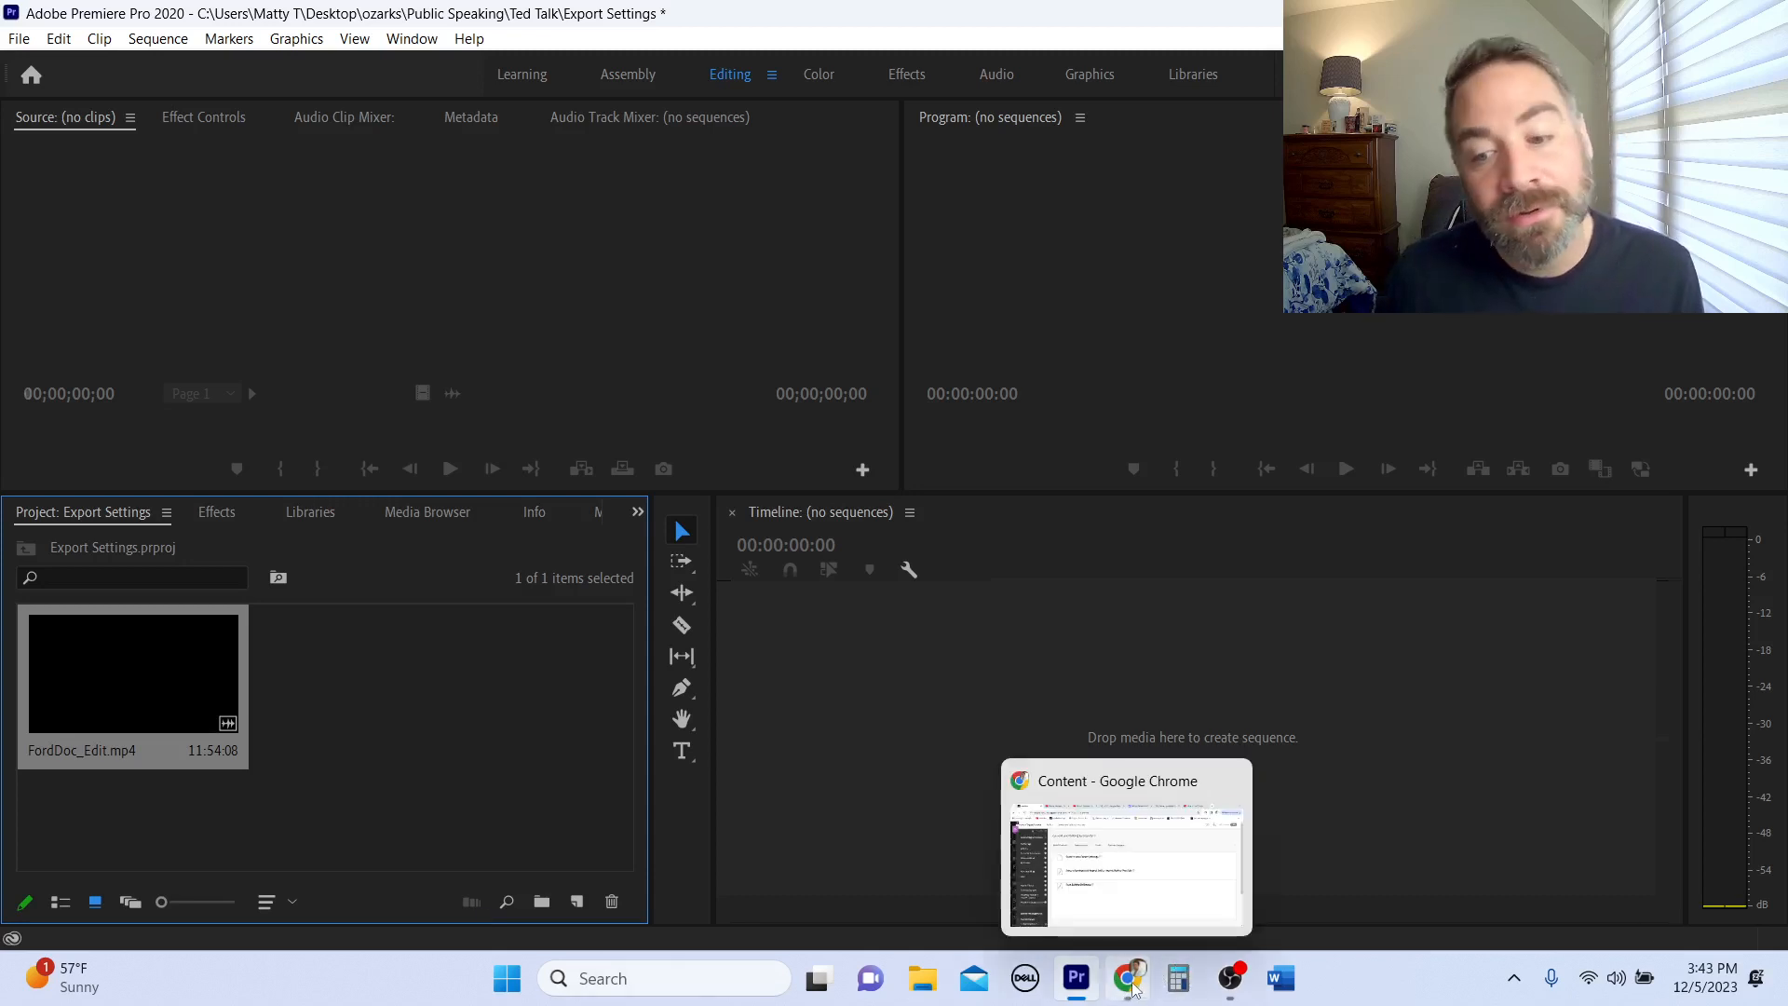
Switch to Chrome to view the Camera and Editing Resources course page, and return to Premiere Pro.
left_click(1131, 983)
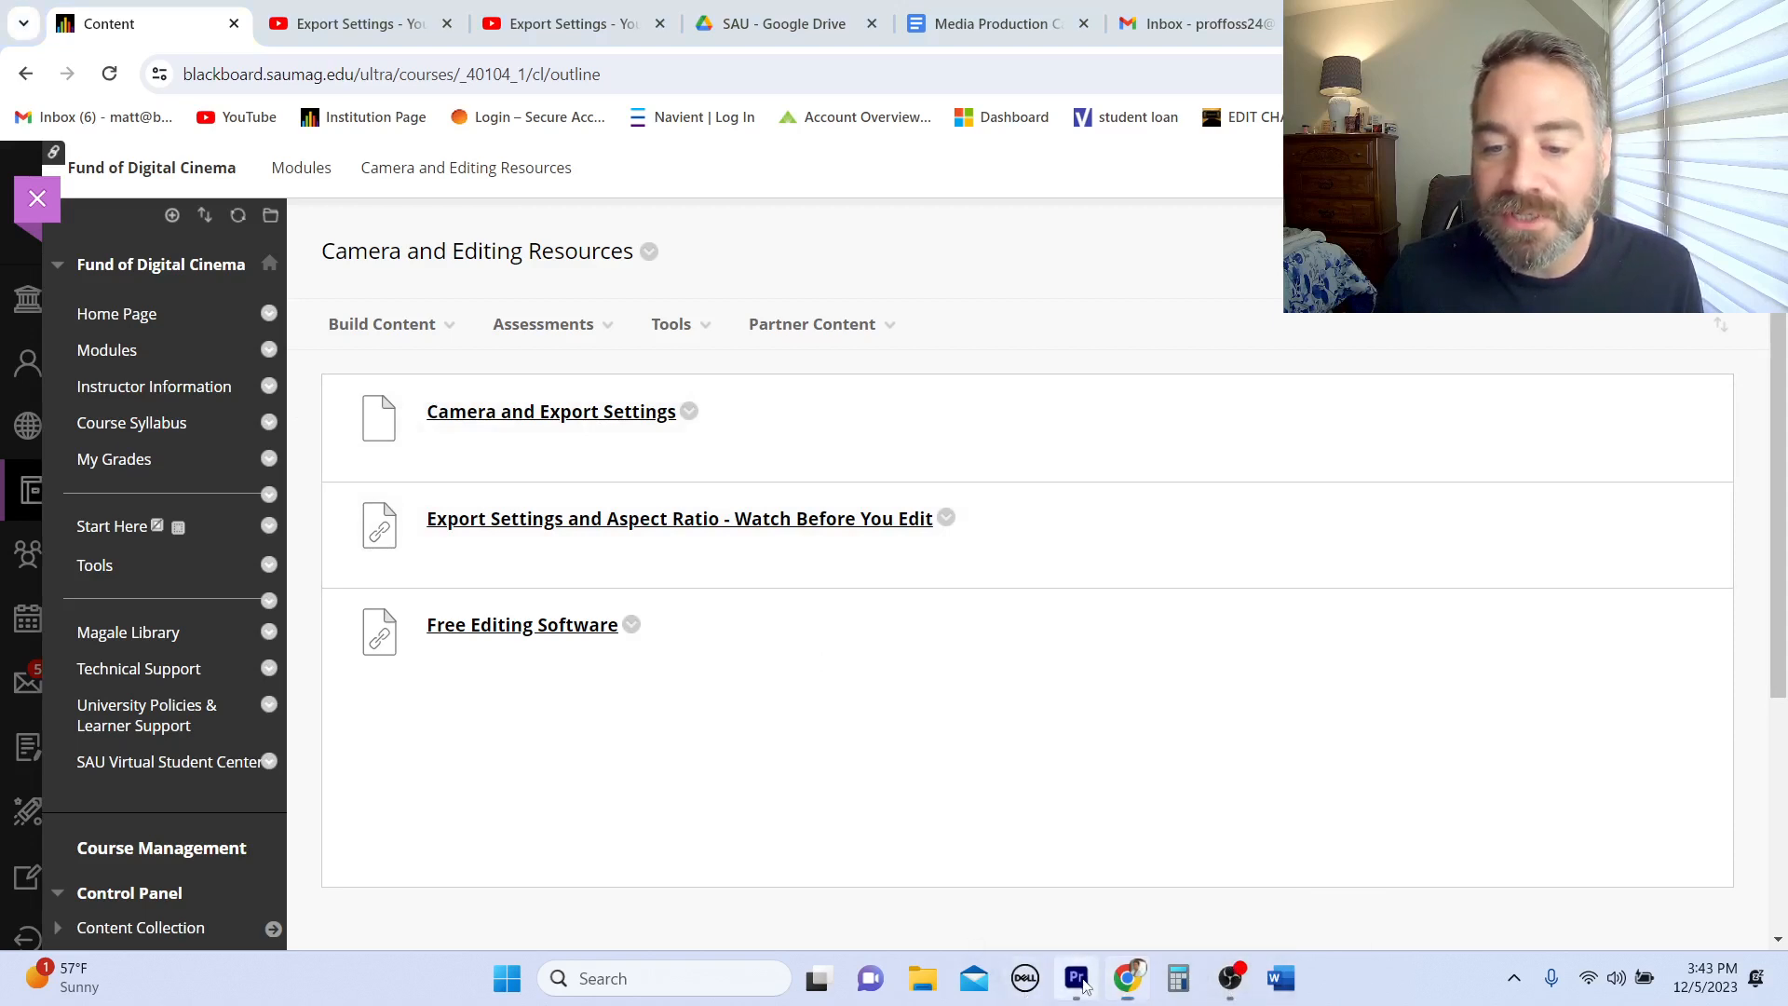
left_click(1076, 978)
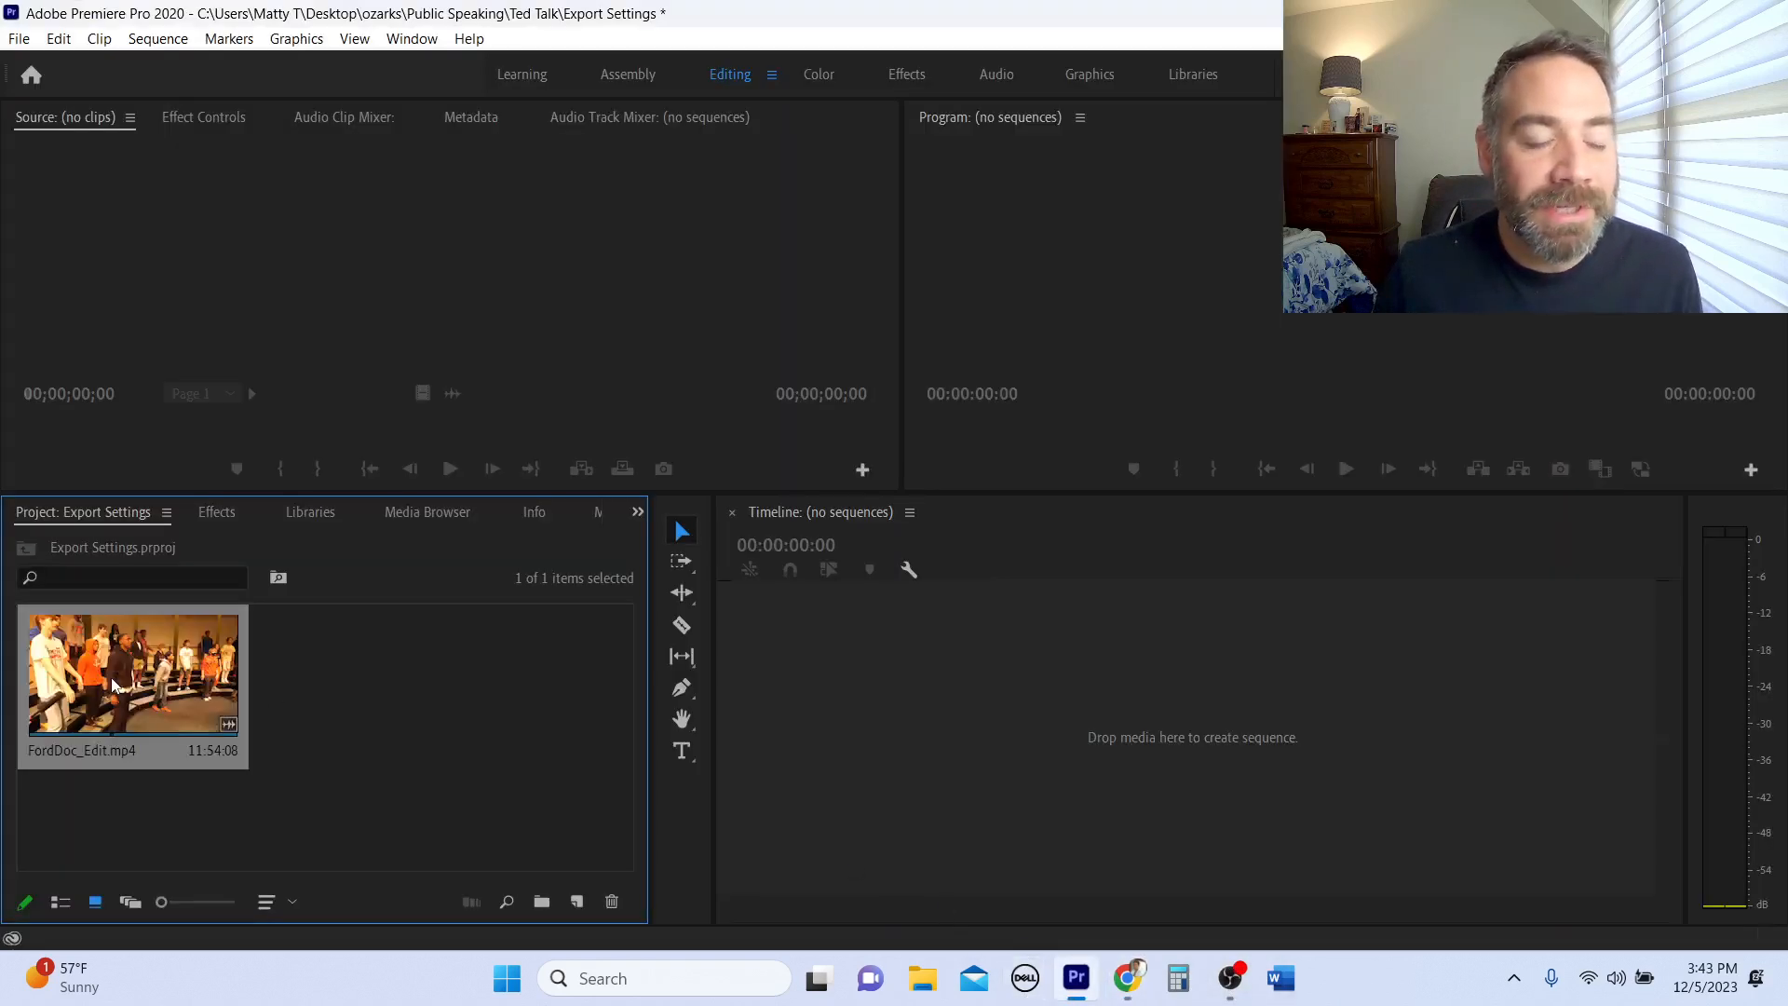
Create a sequence from the FordDoc_Edit.mp4 clip and move the playhead to the end of the sequence.
left_click_drag(110, 678, 987, 745)
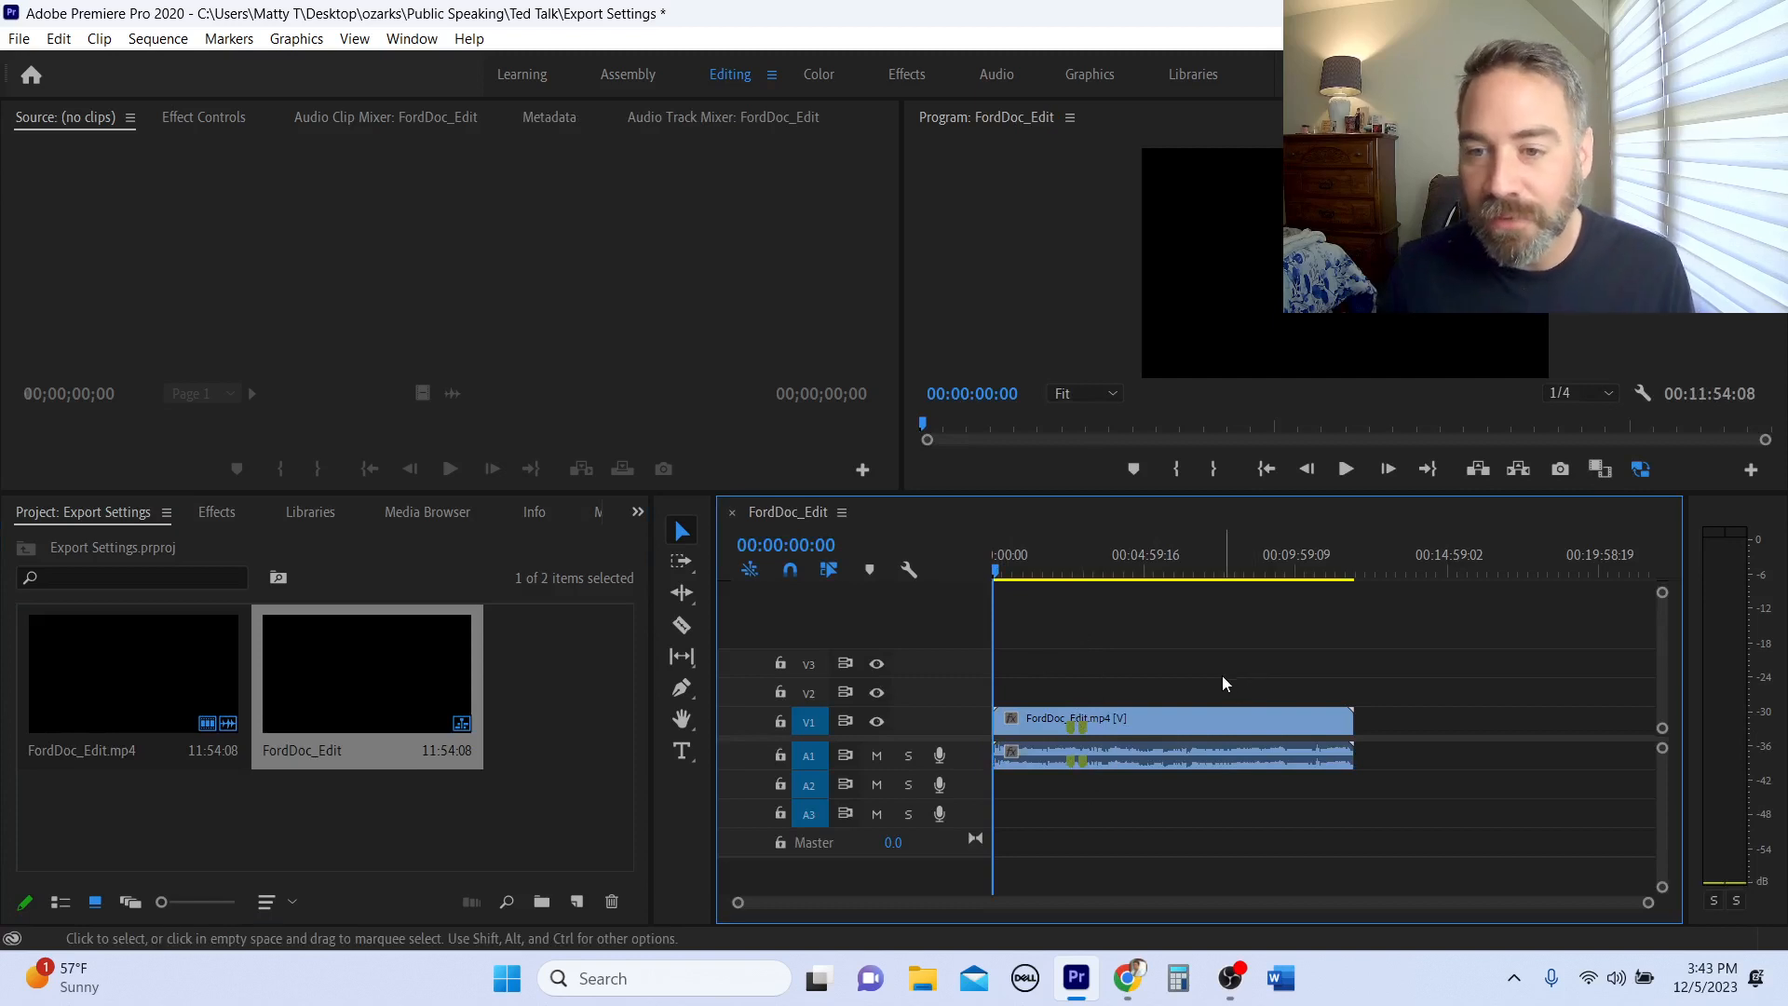
key("End")
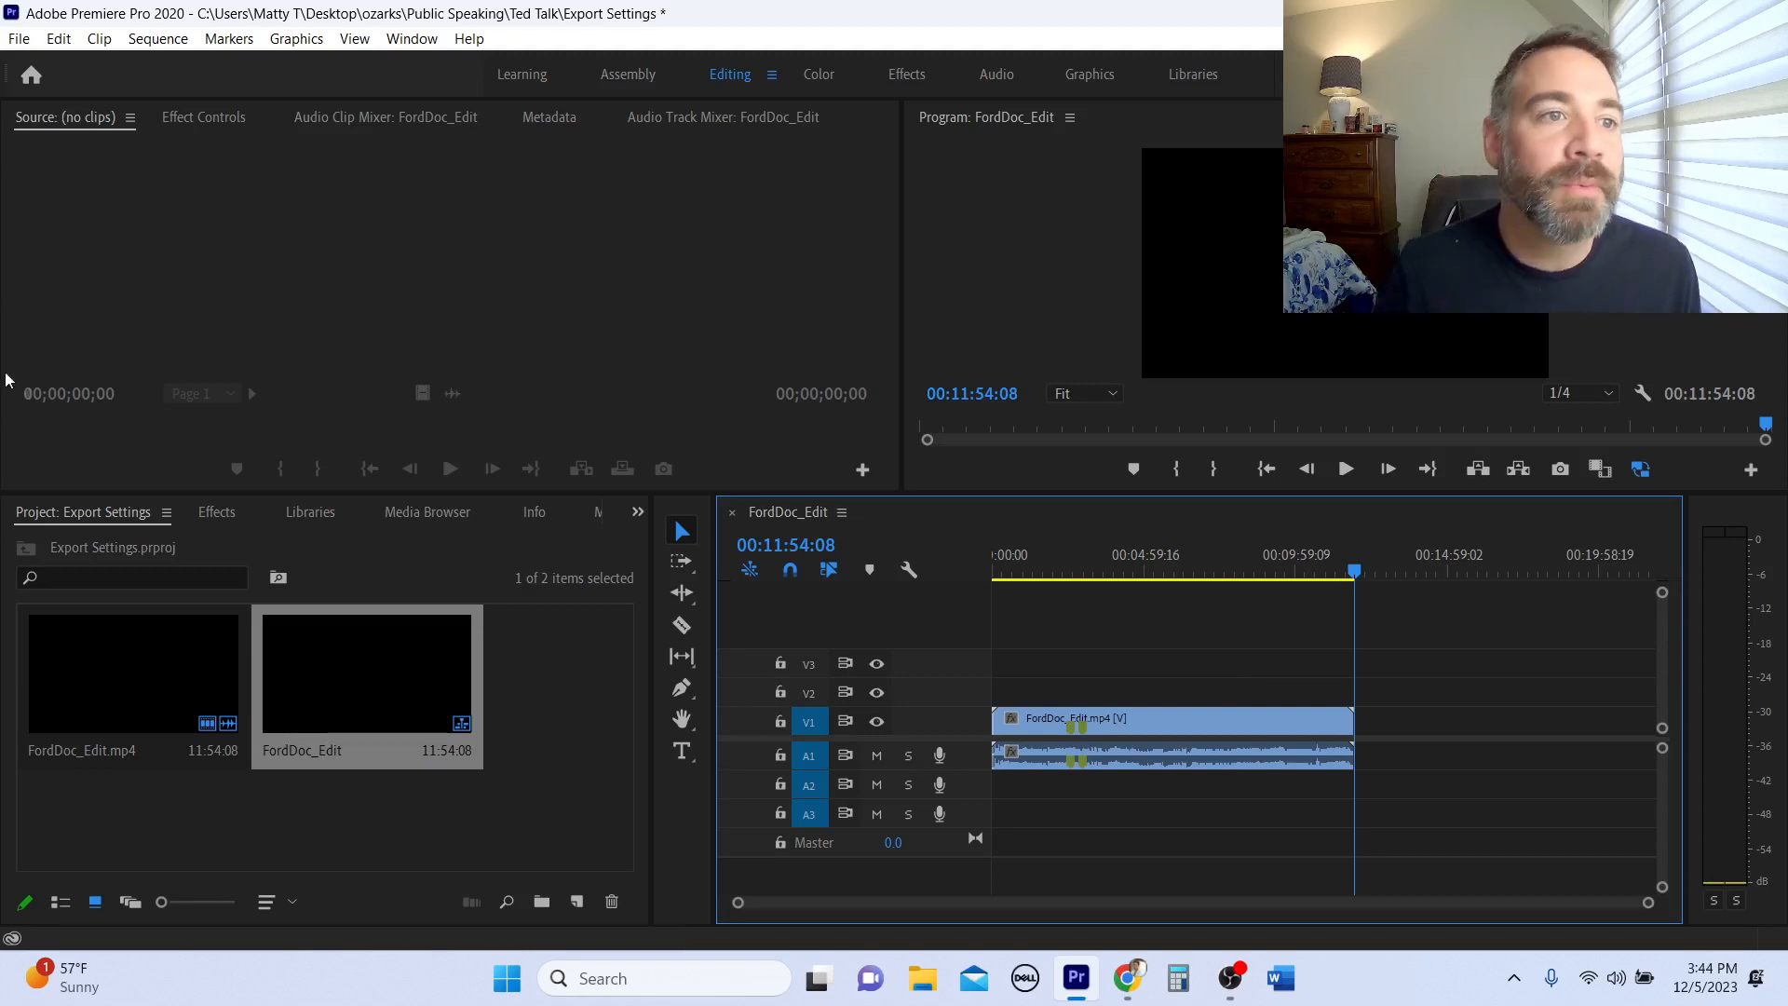
Mark the whole FordDoc_Edit.mp4 clip as the sequence's In/Out range and move the playhead past its end to about 00:16:09:05.
left_click(20, 39)
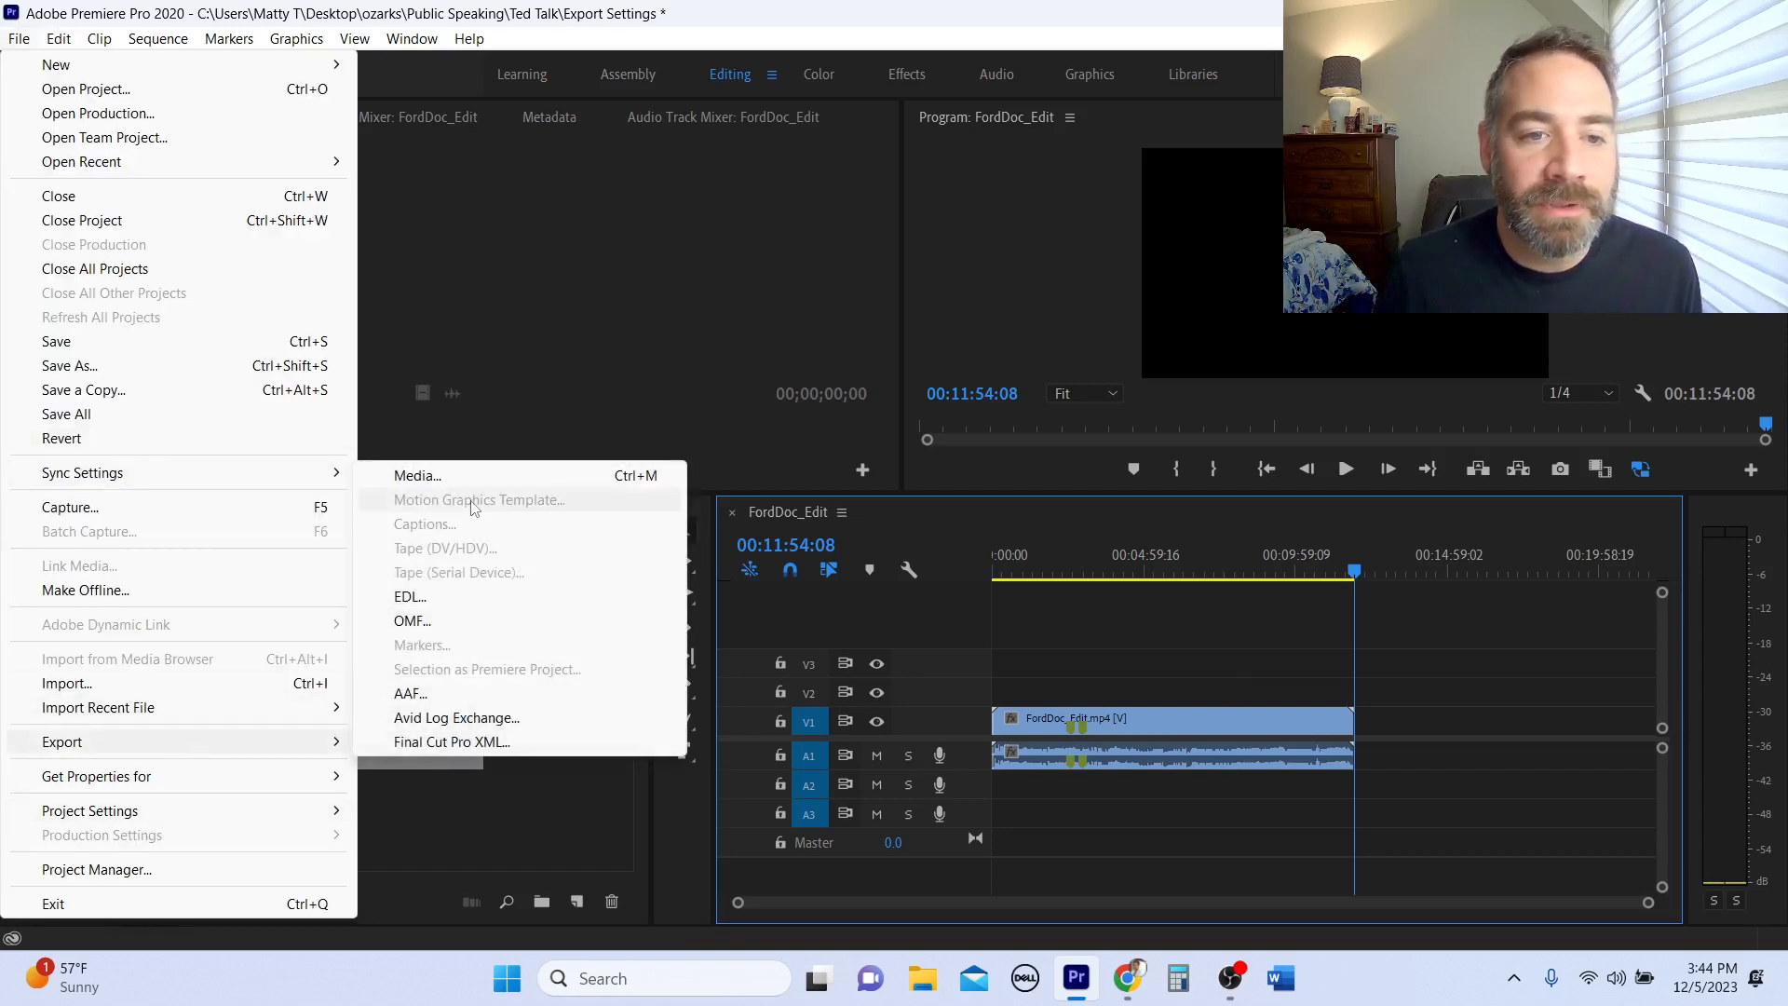
left_click(1327, 666)
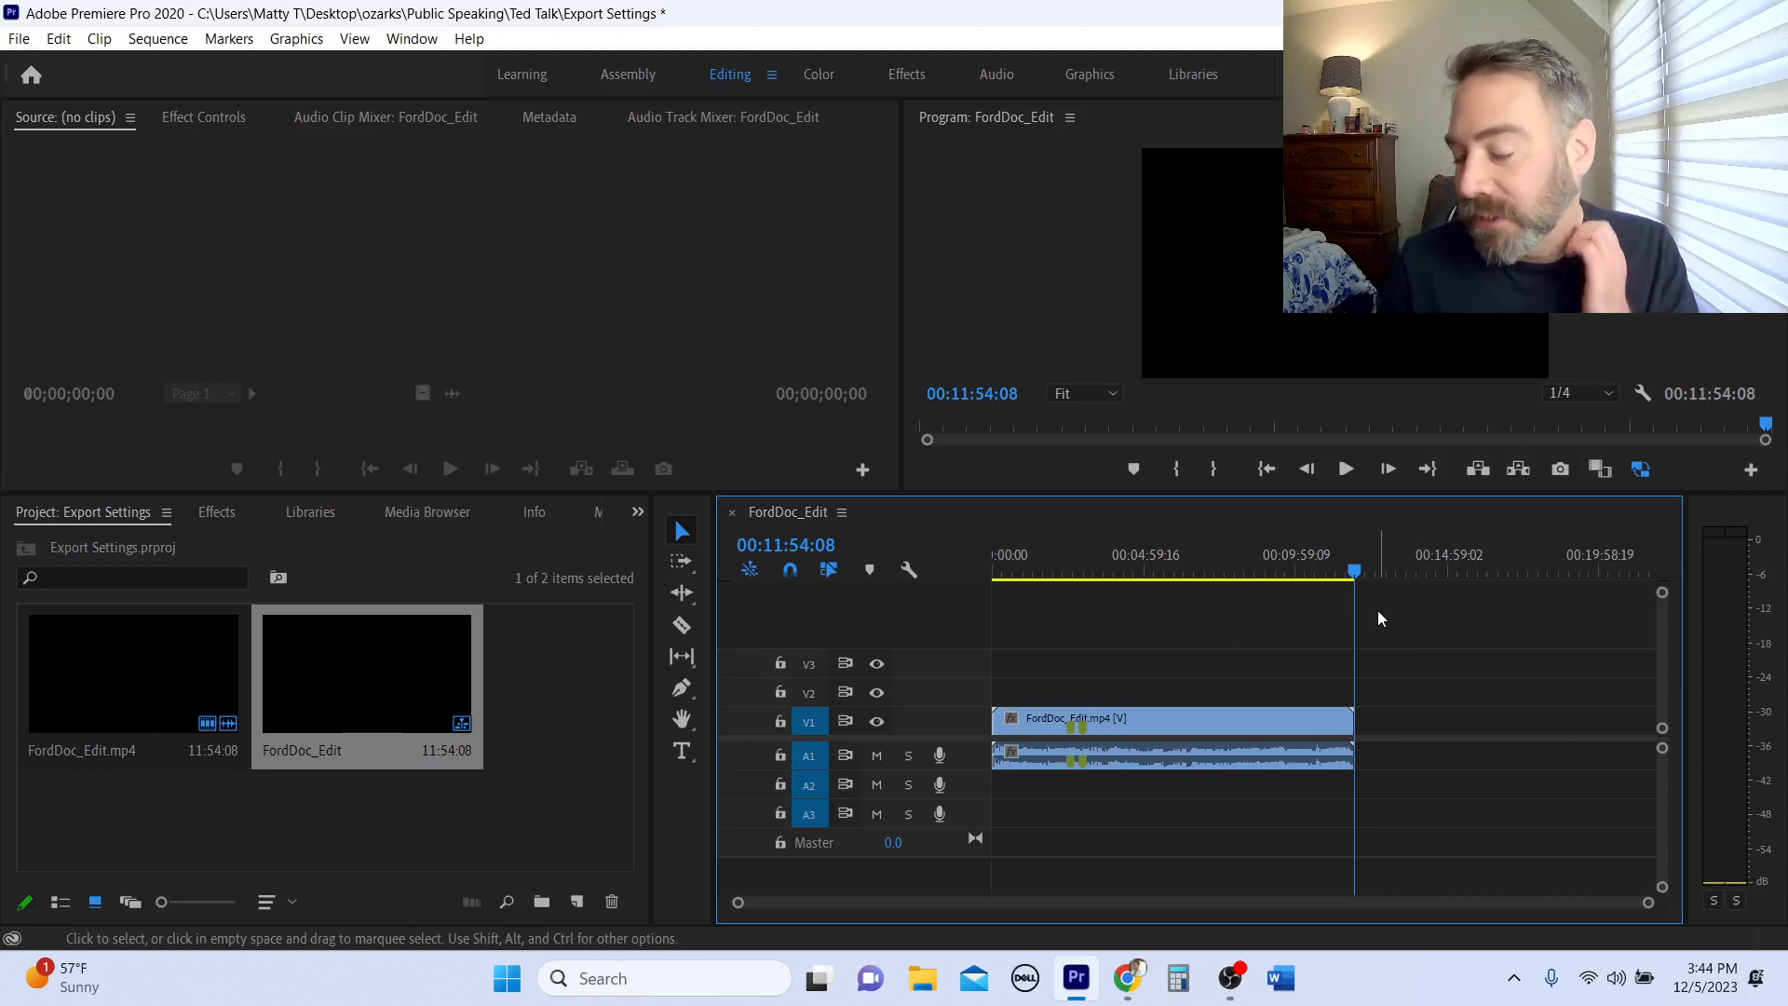
key("x")
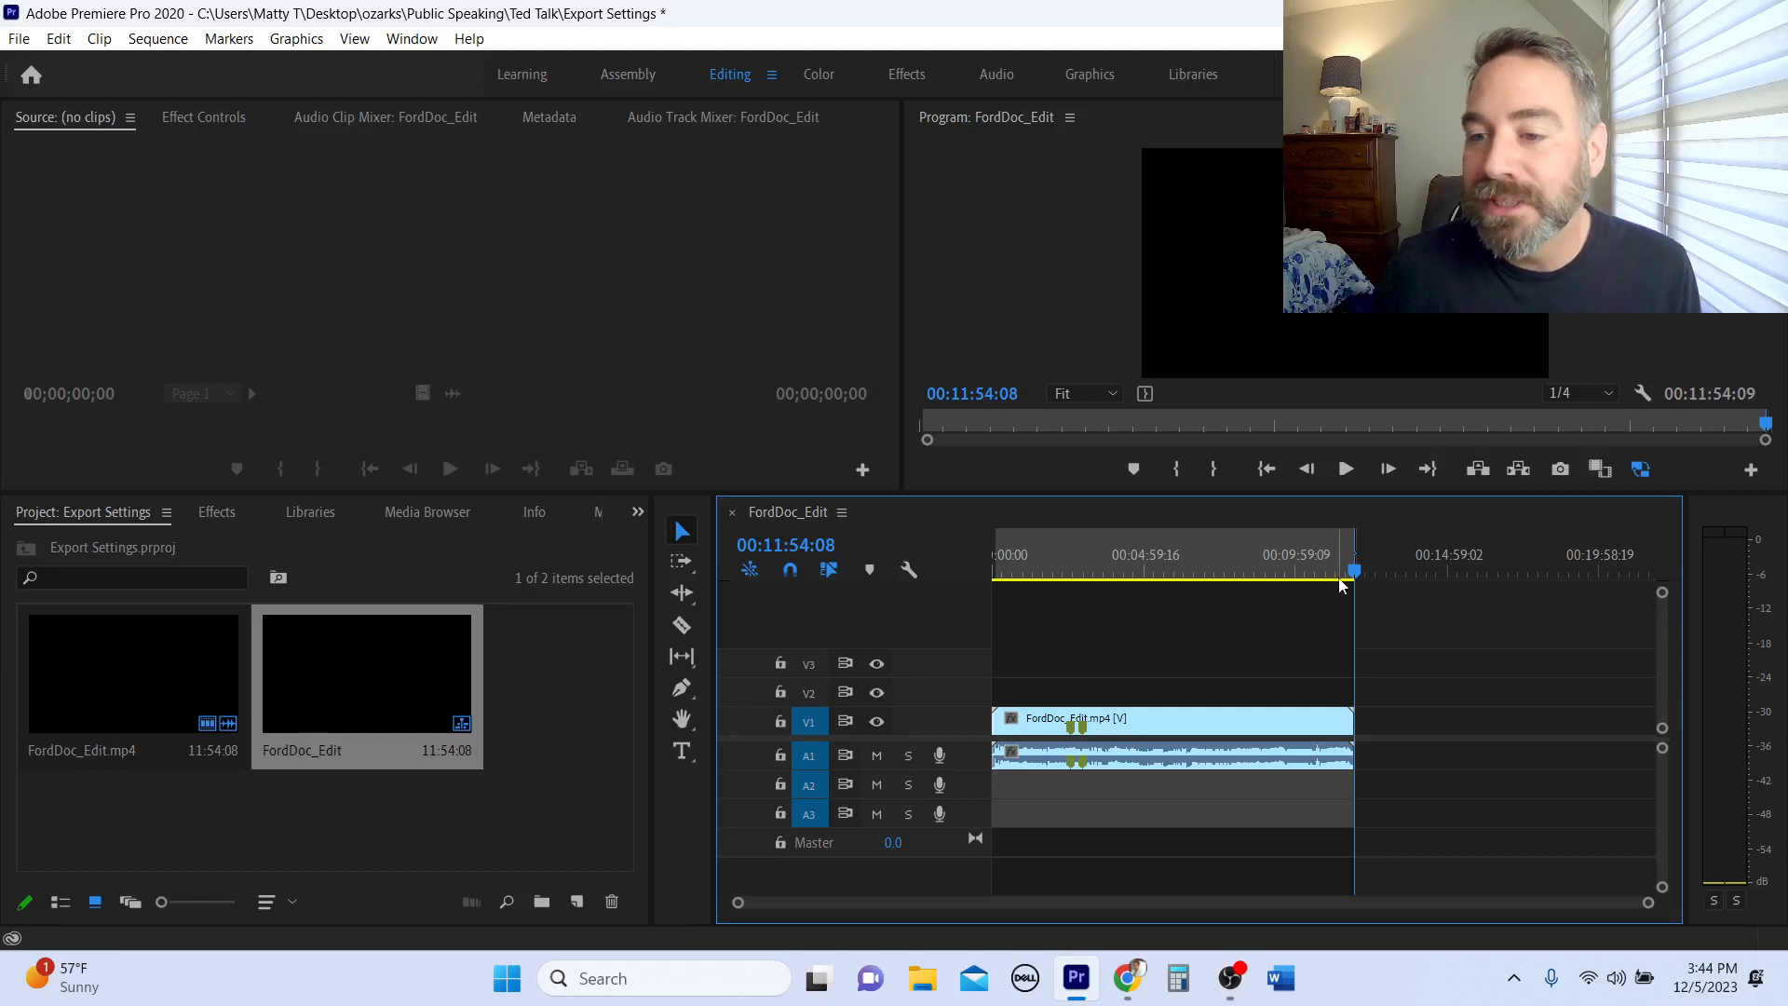
left_click_drag(1355, 572, 1485, 572)
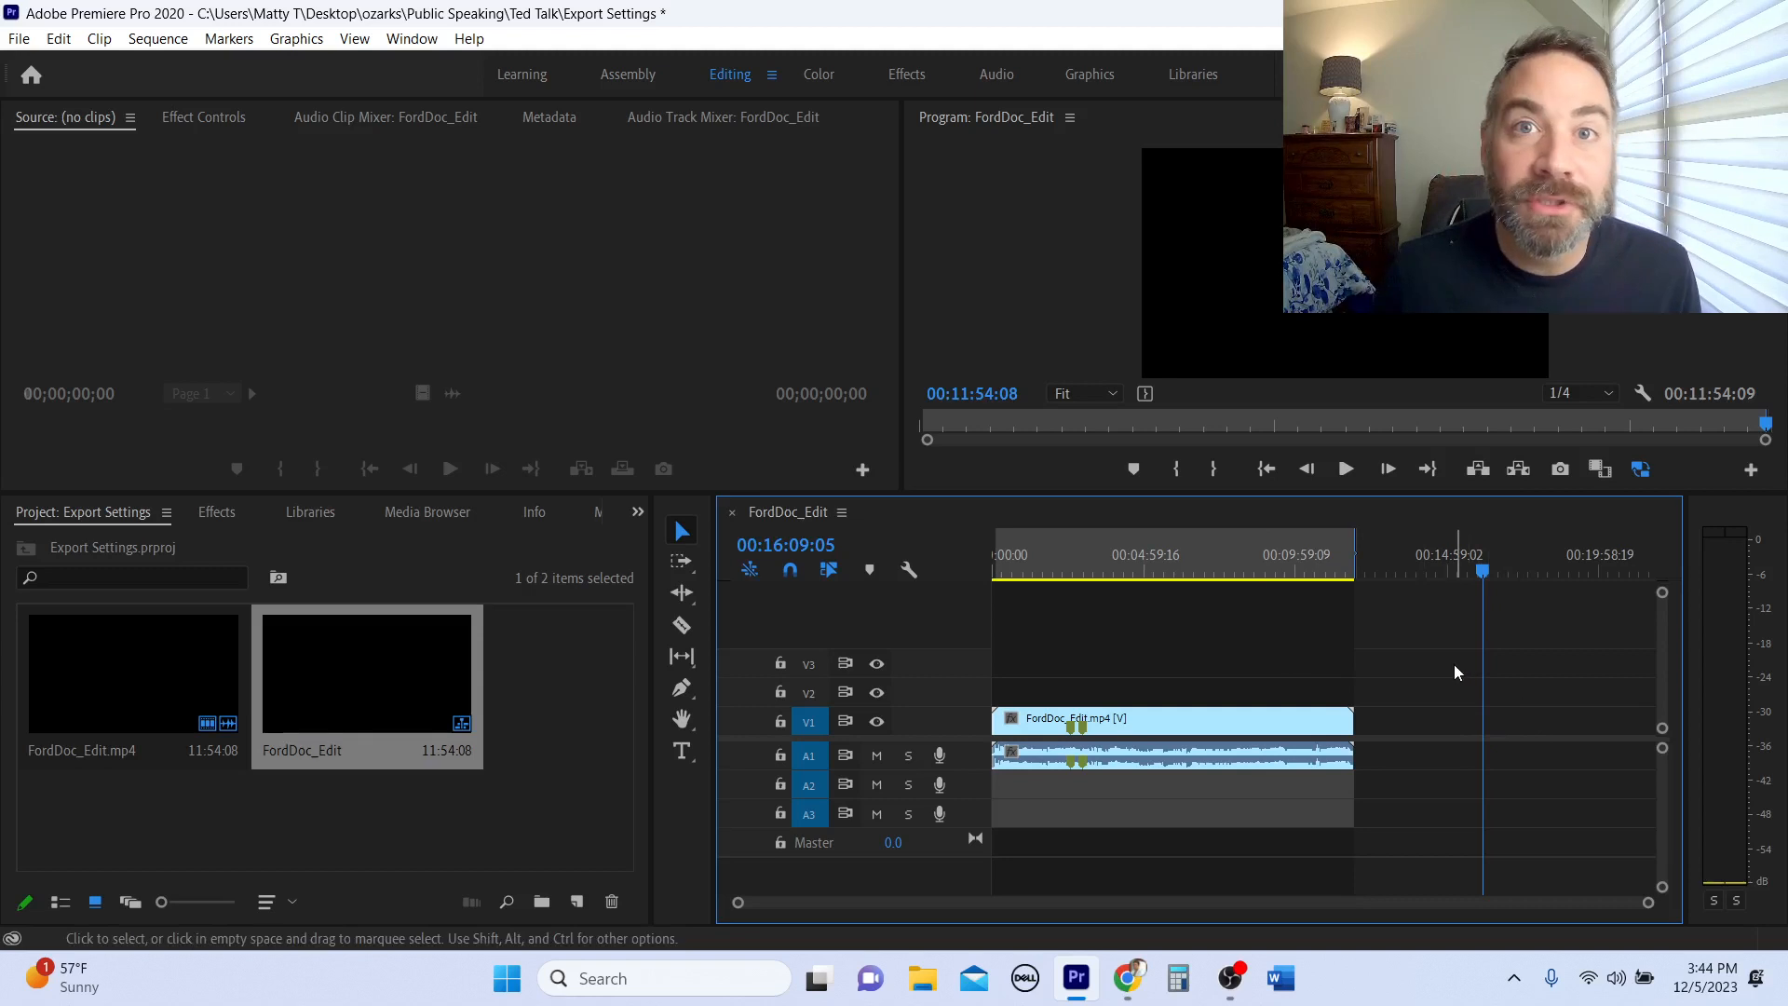
right_click(1297, 559)
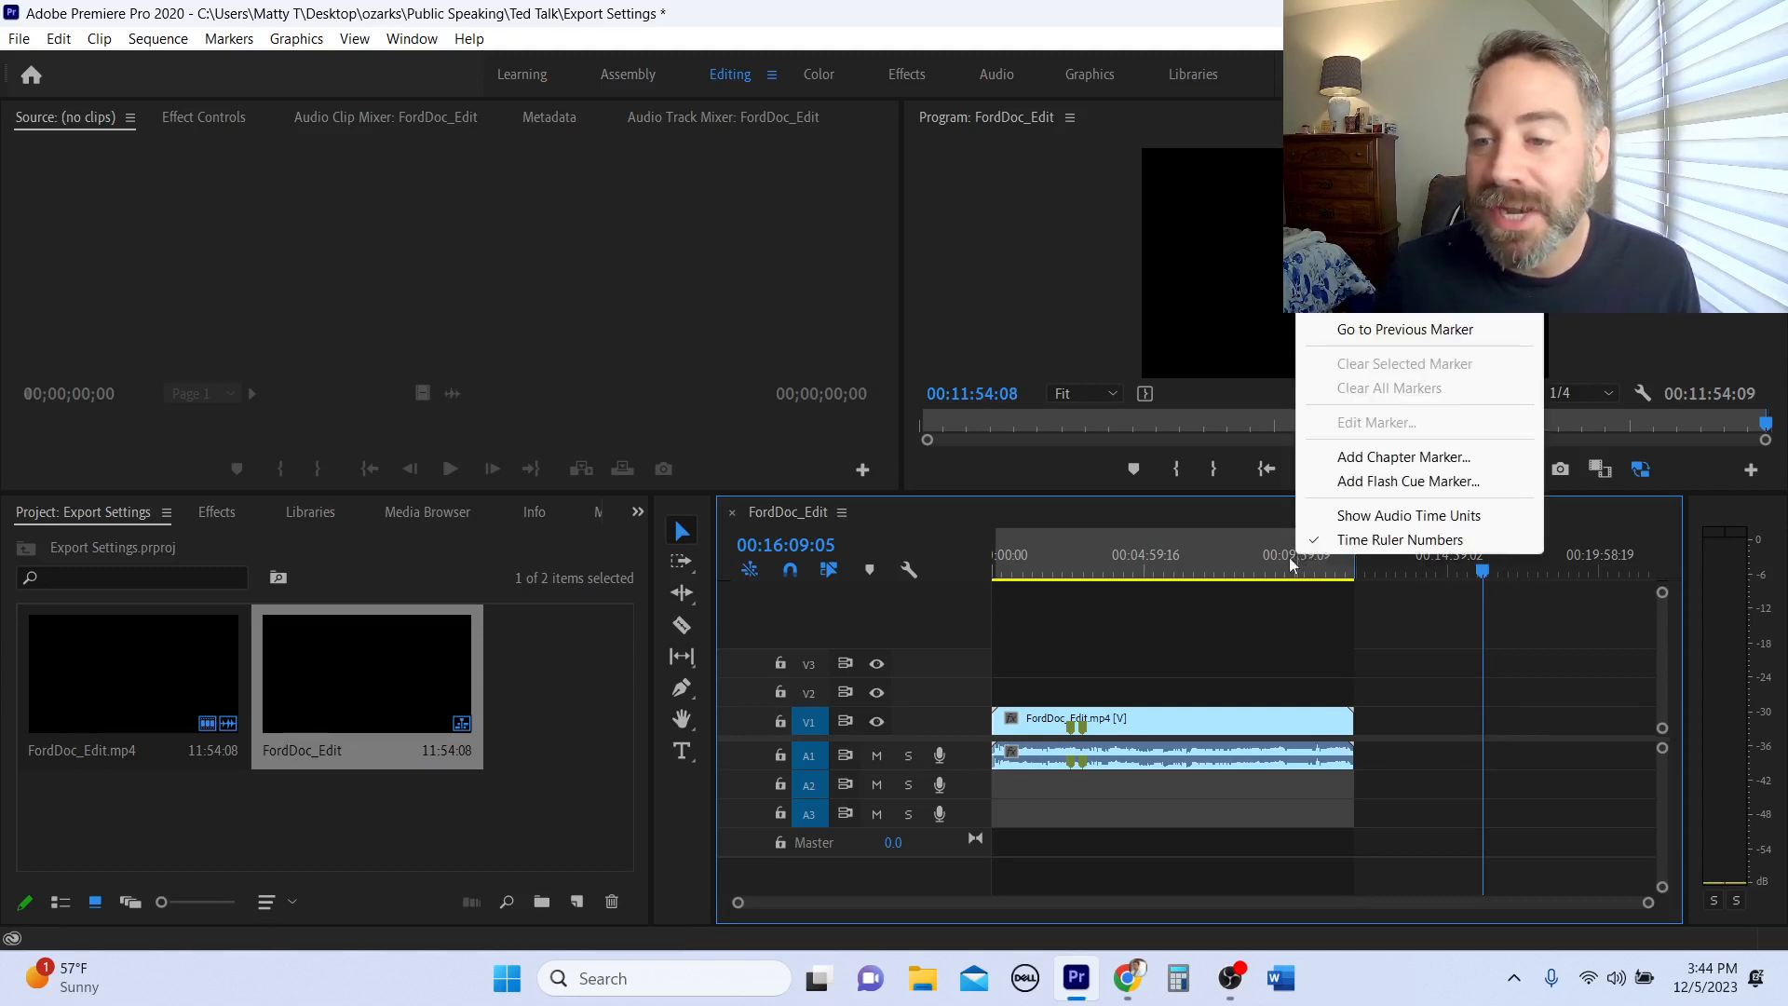
left_click(1417, 624)
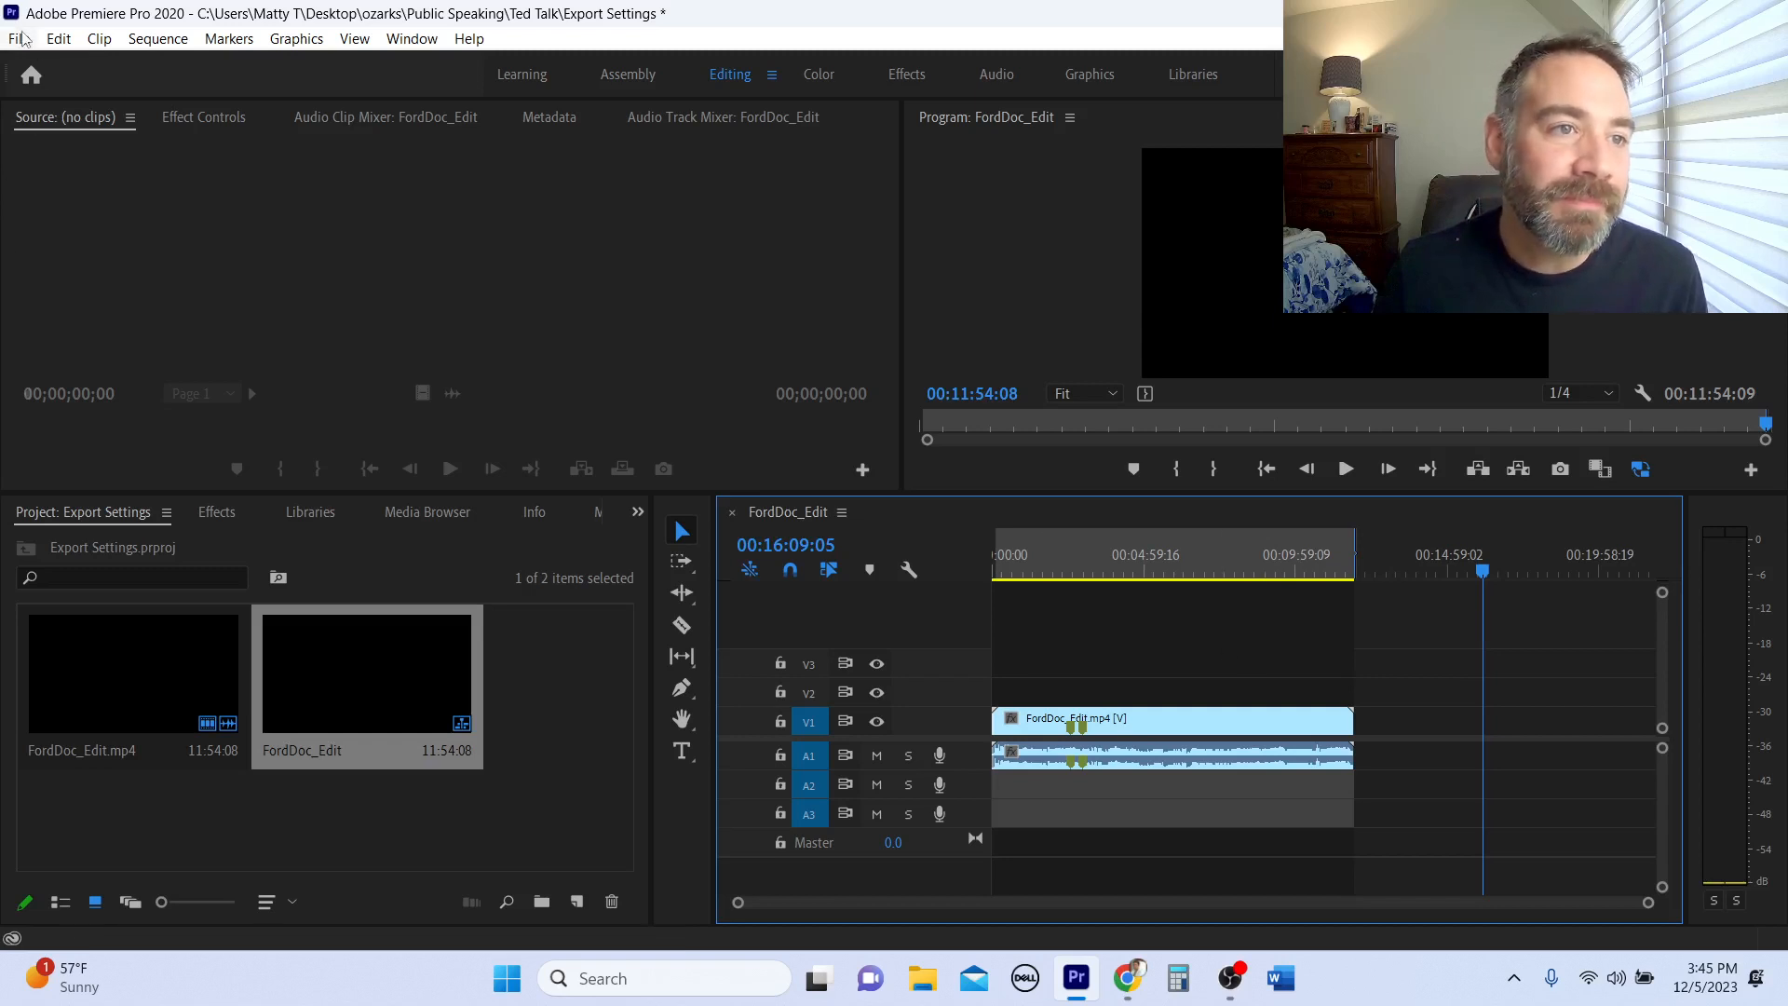
Open the media export settings for the FordDoc_Edit sequence.
left_click(21, 39)
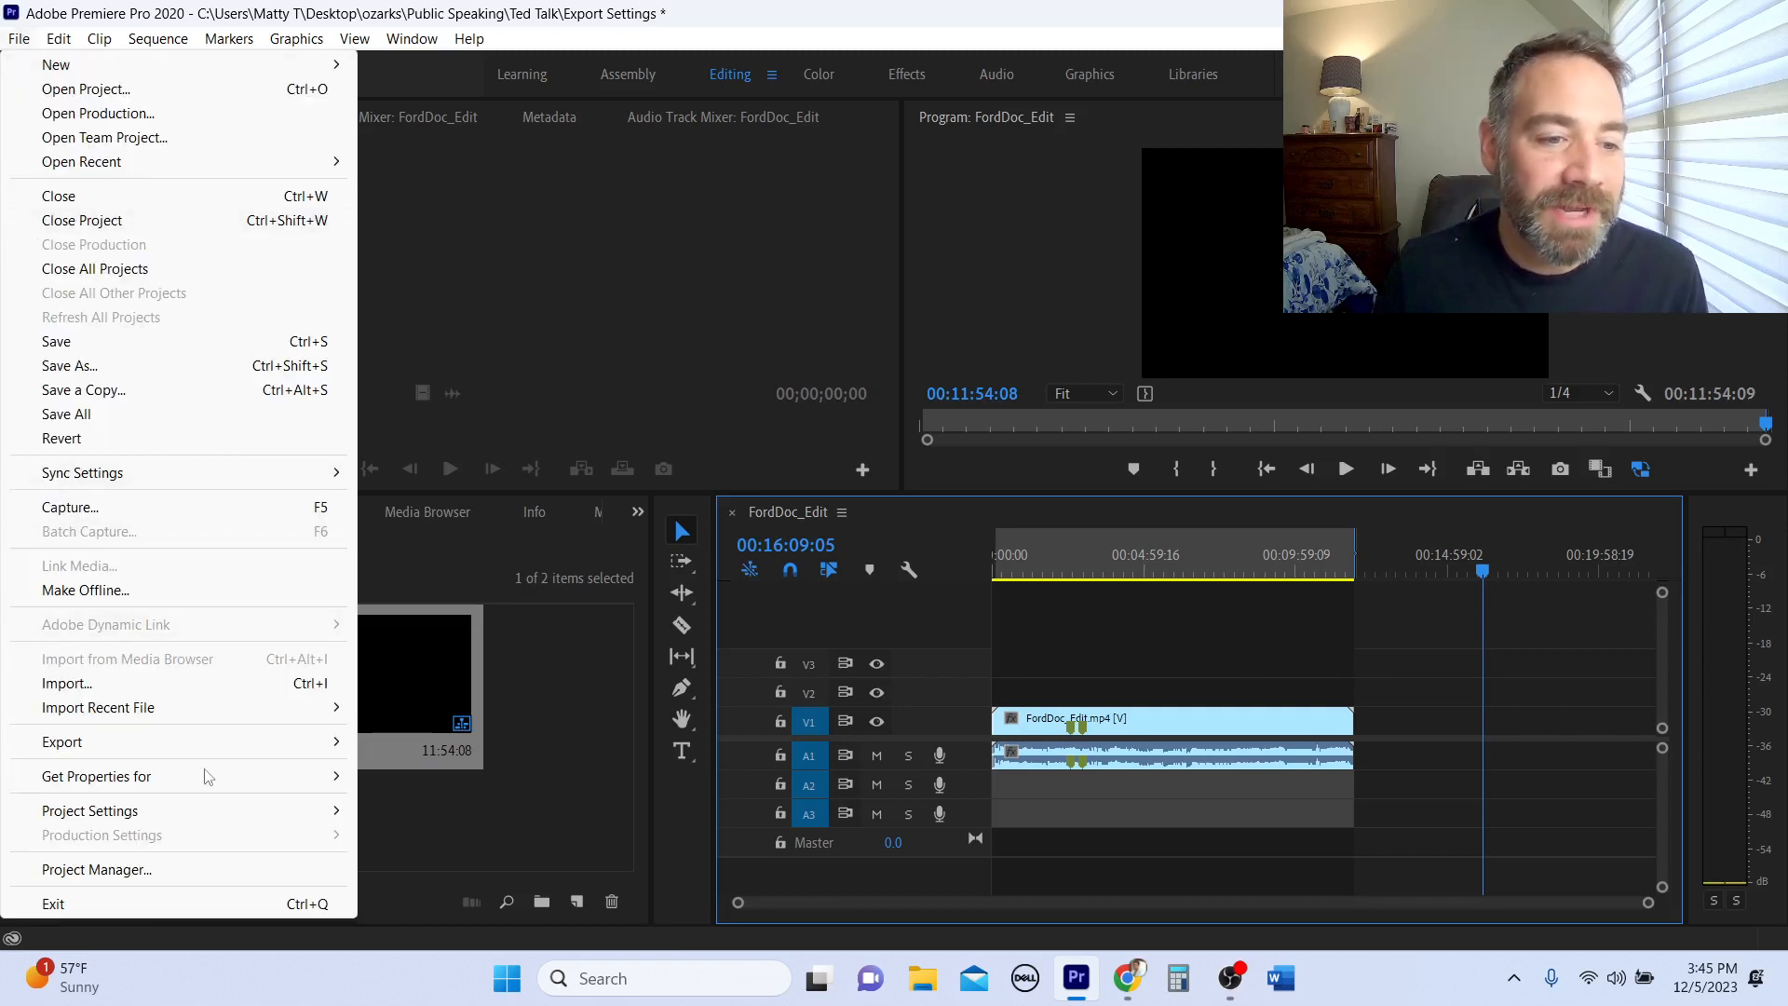
mouse_move(271, 751)
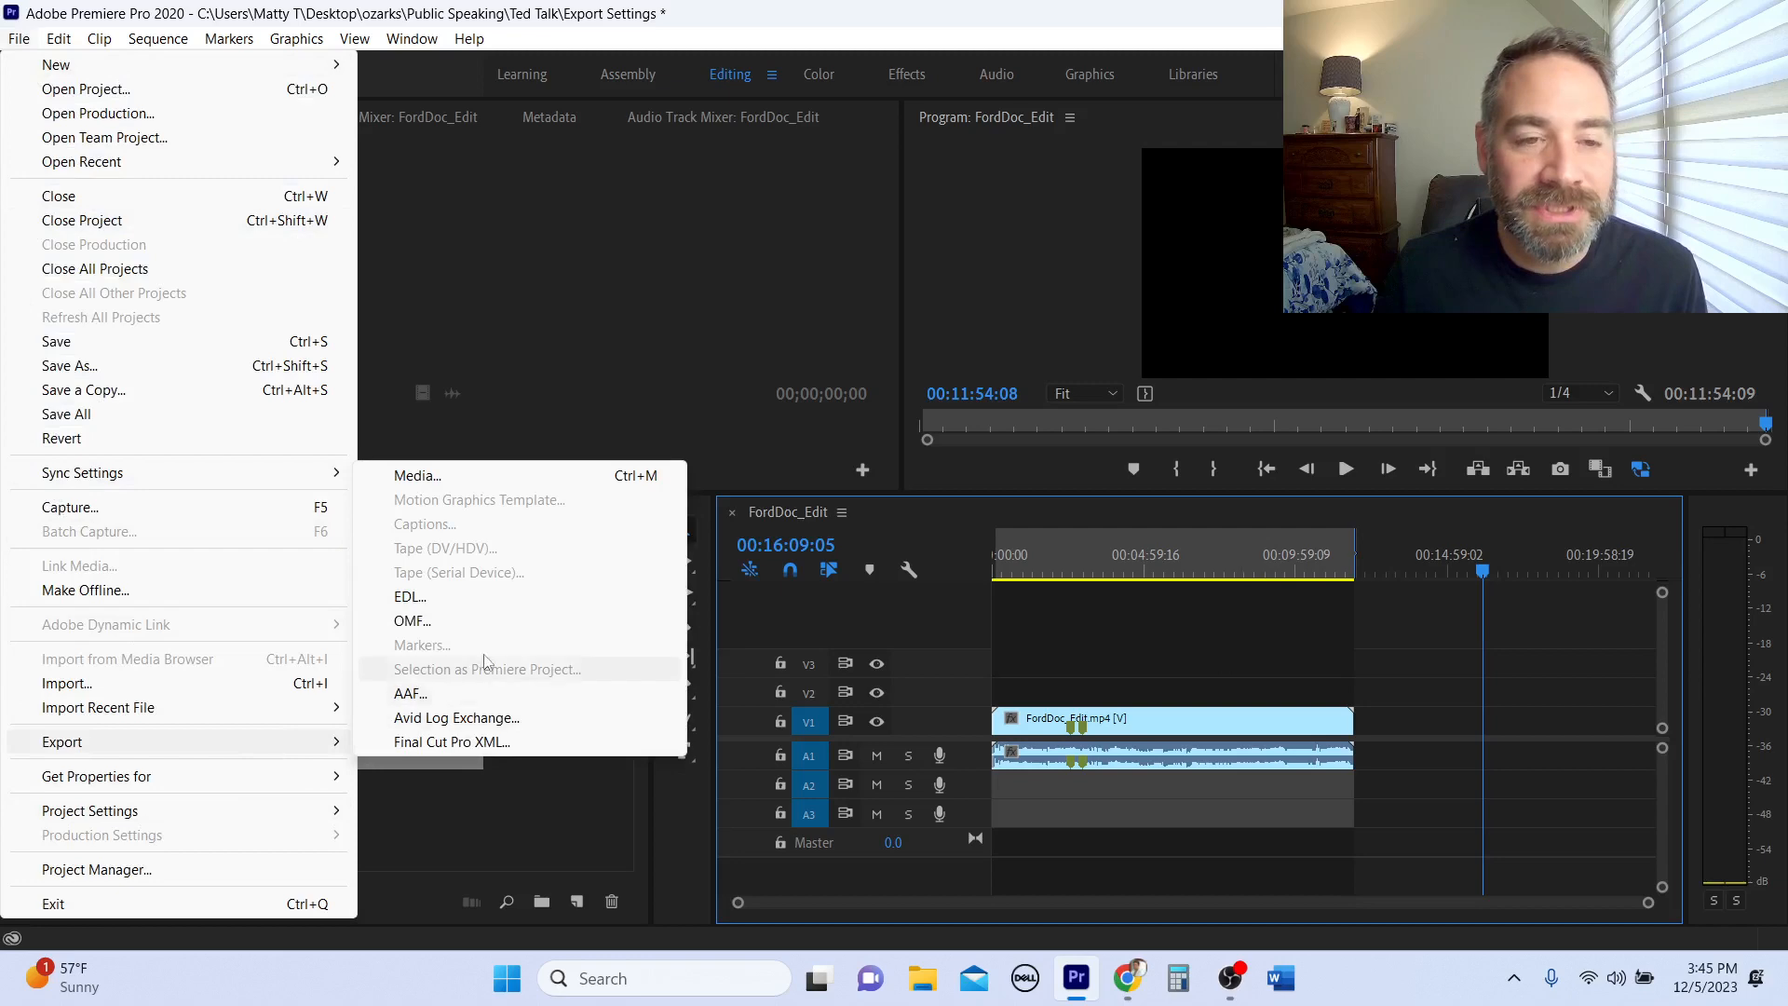
left_click(508, 477)
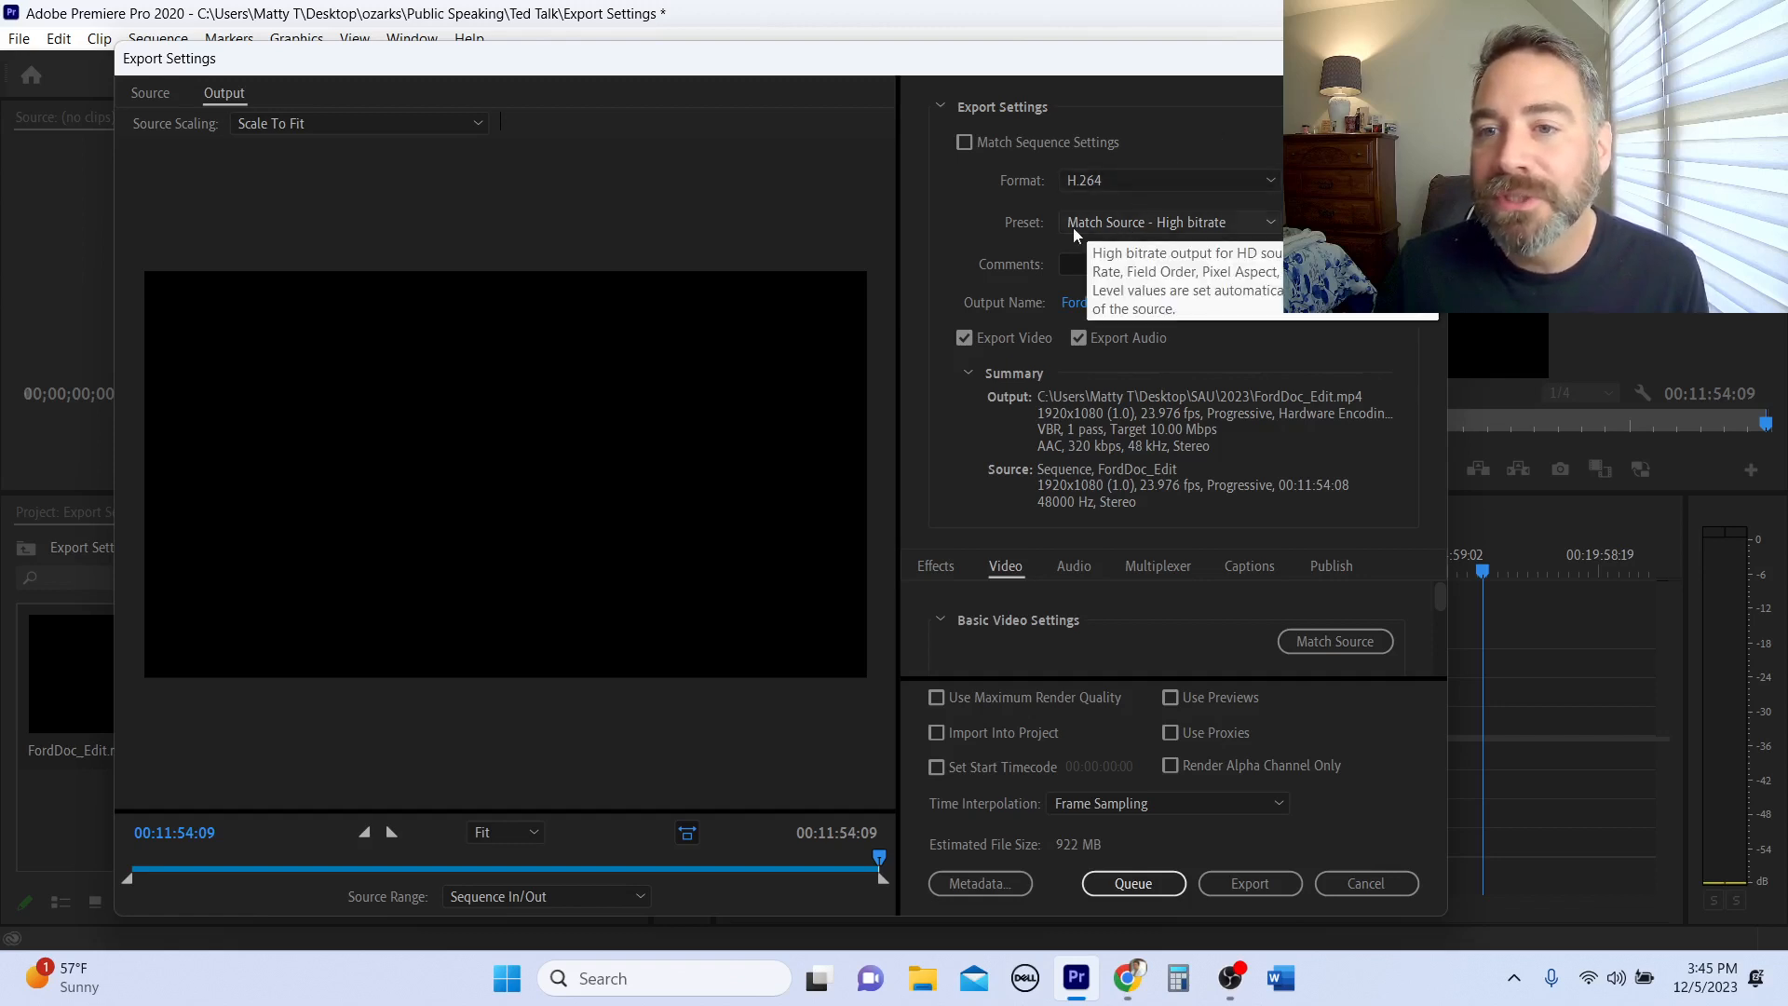
Try the High Quality 1080p HD preset for the H.264 export.
left_click(1129, 224)
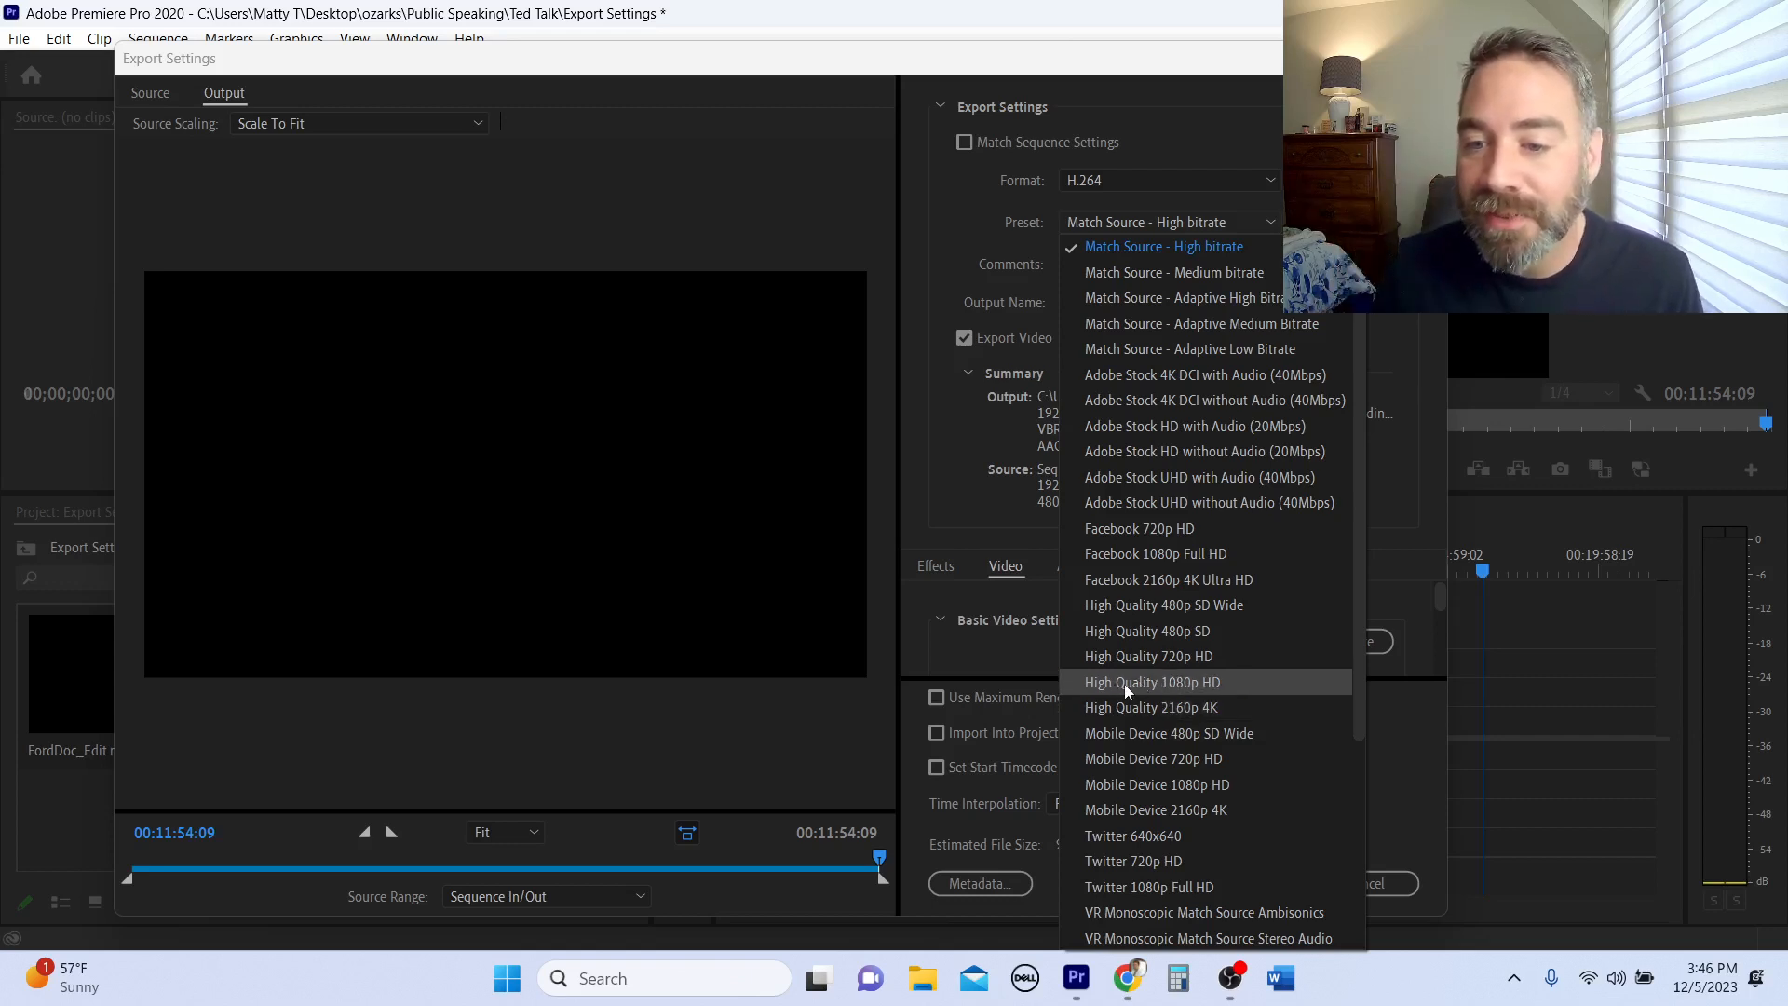
left_click(984, 575)
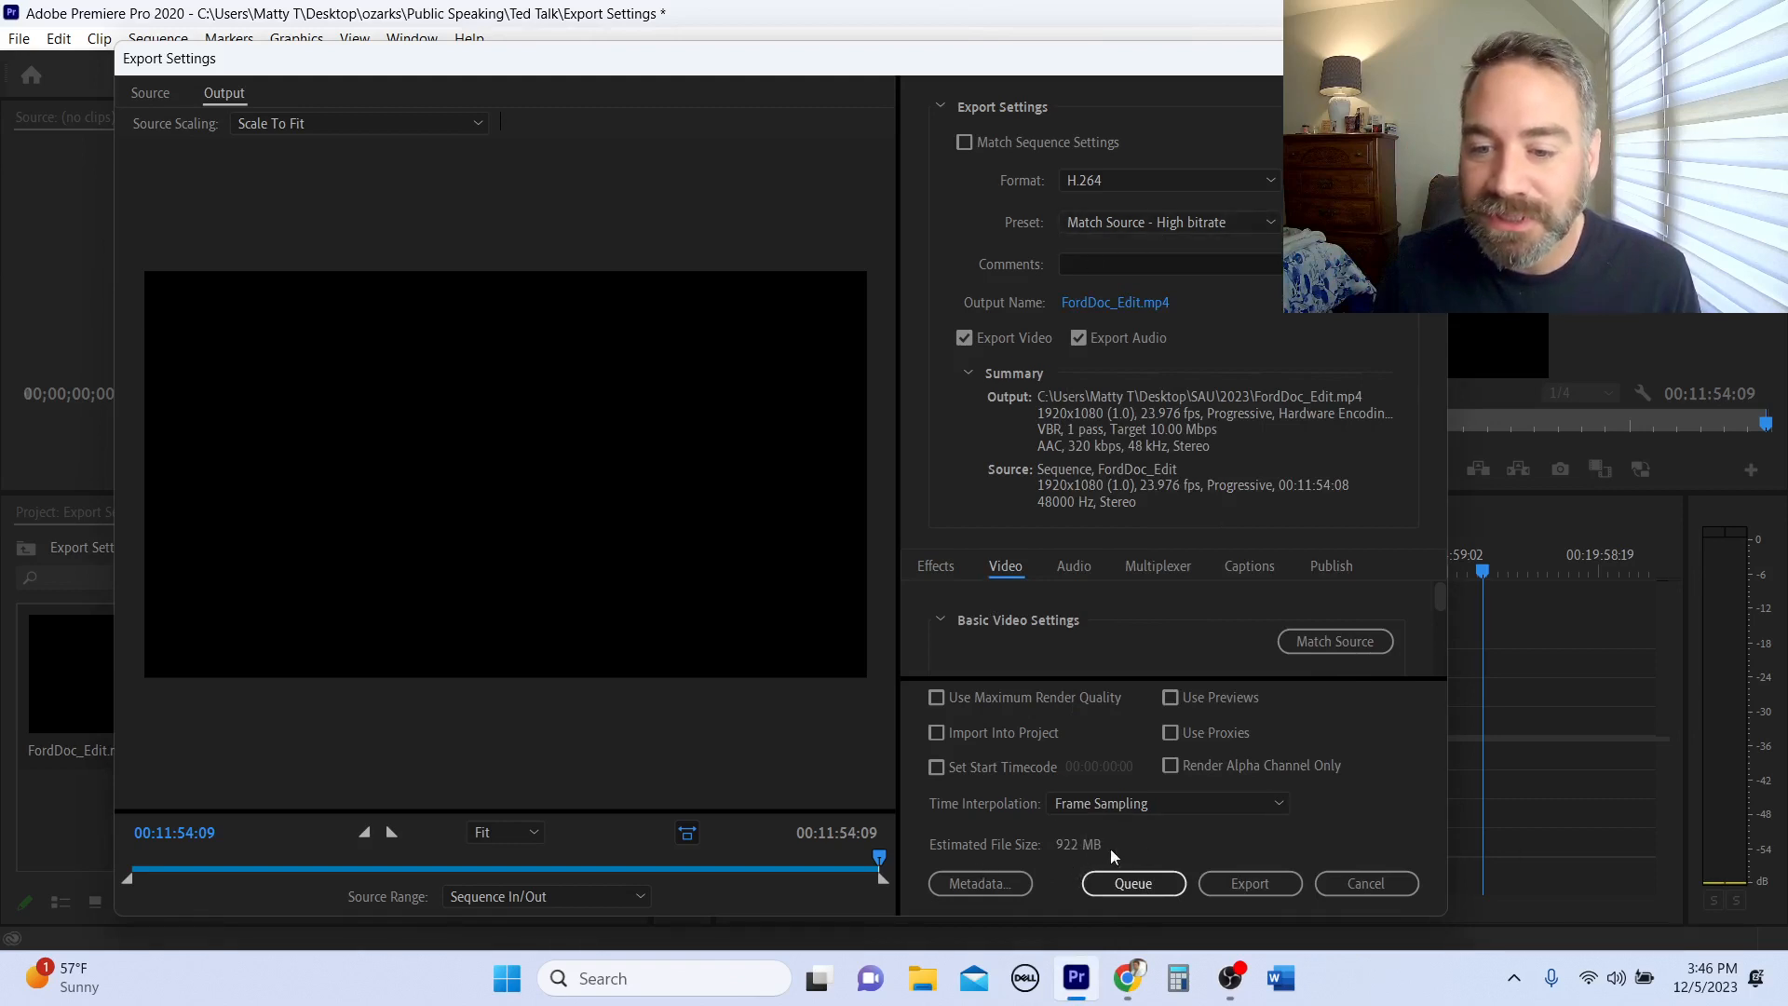
left_click(1142, 217)
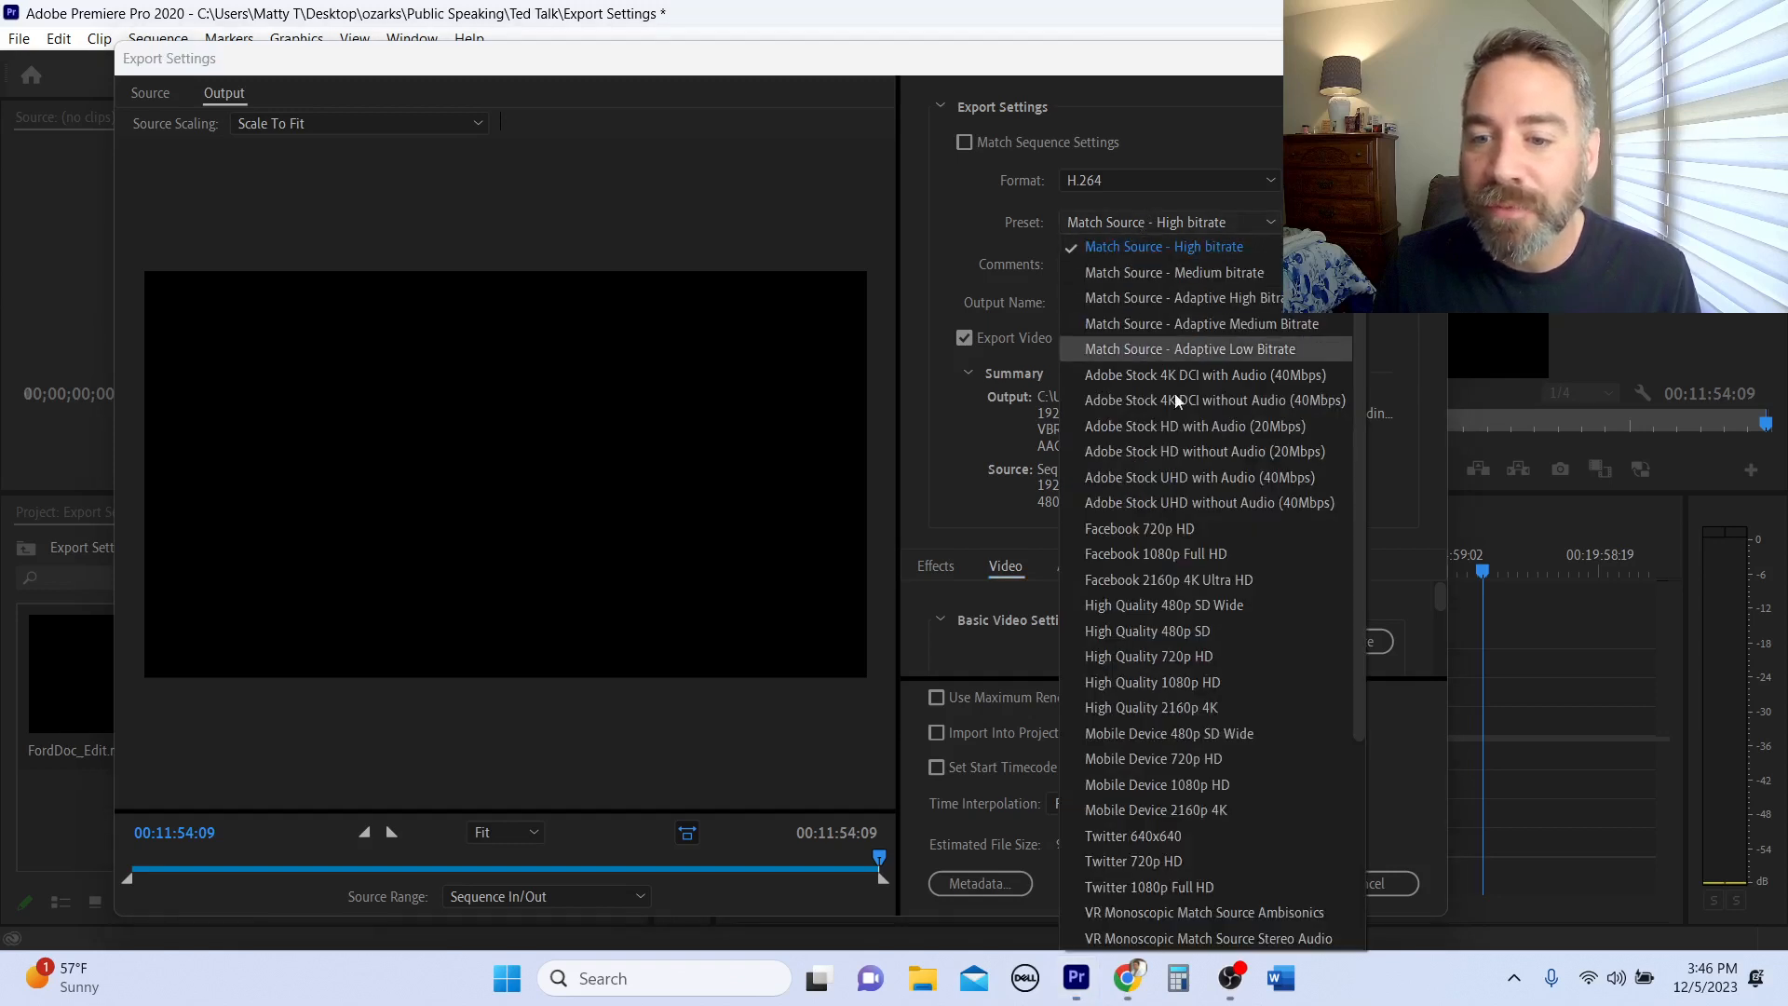
left_click(1208, 684)
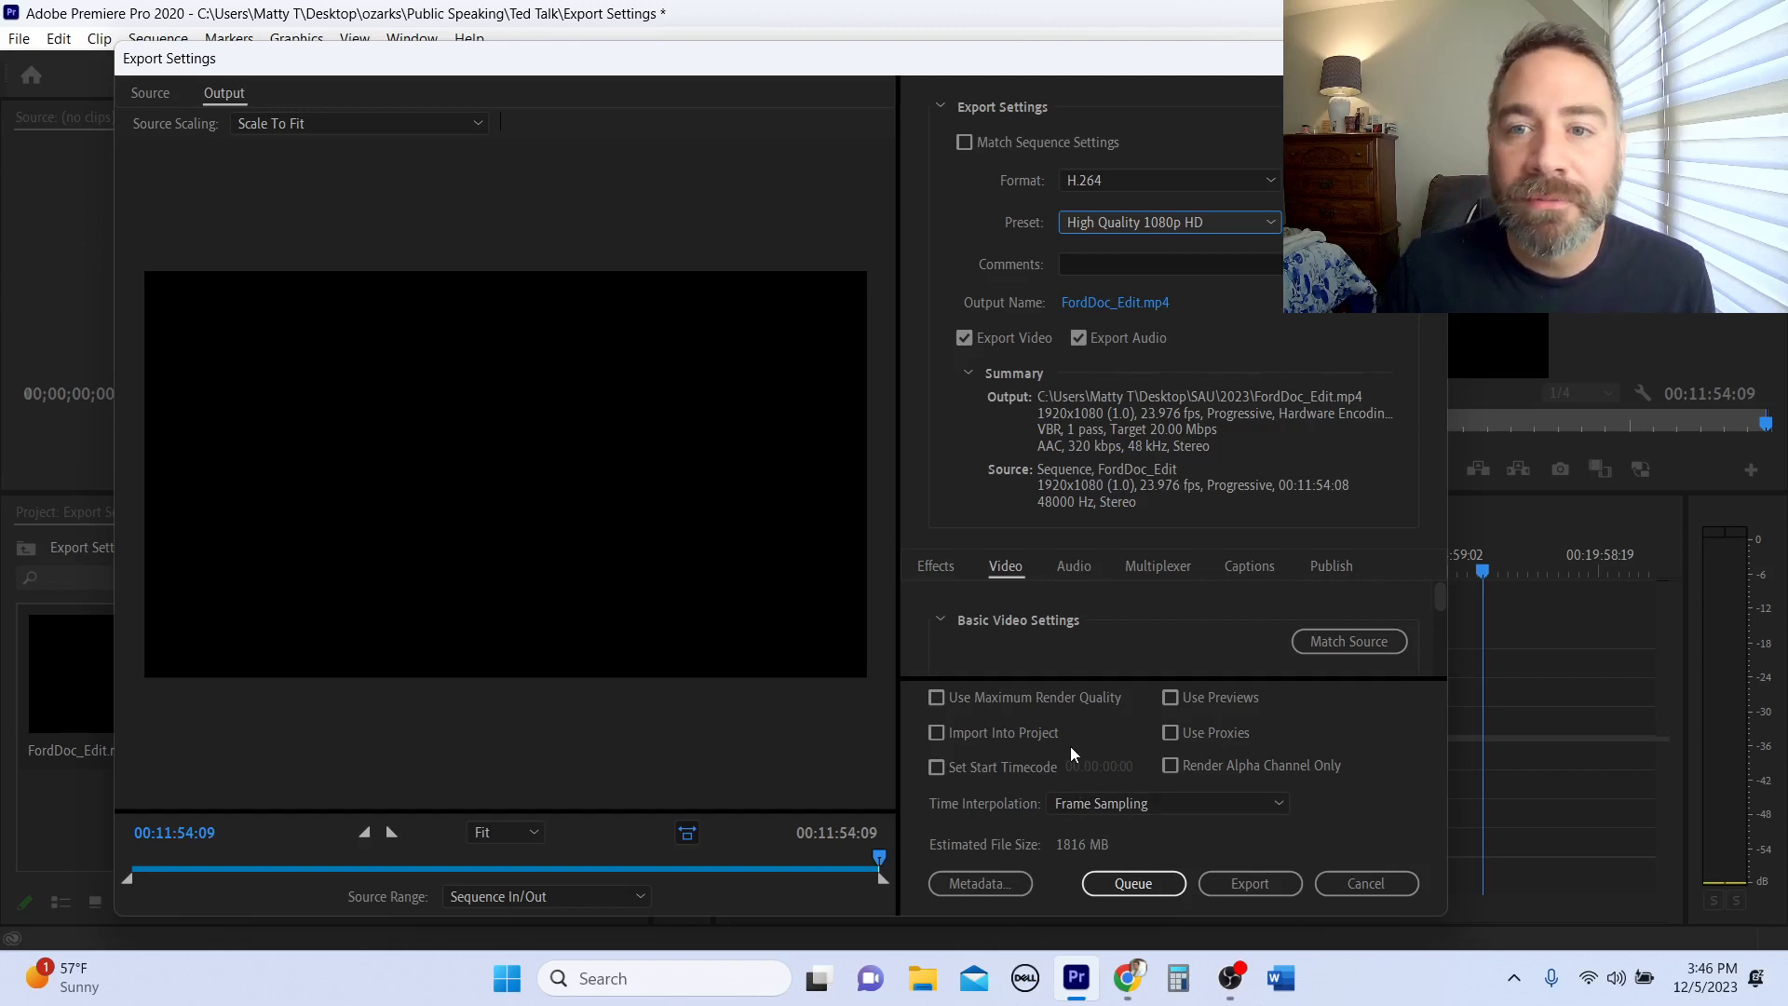
Set the export preset to Match Source - High bitrate.
left_click(1210, 229)
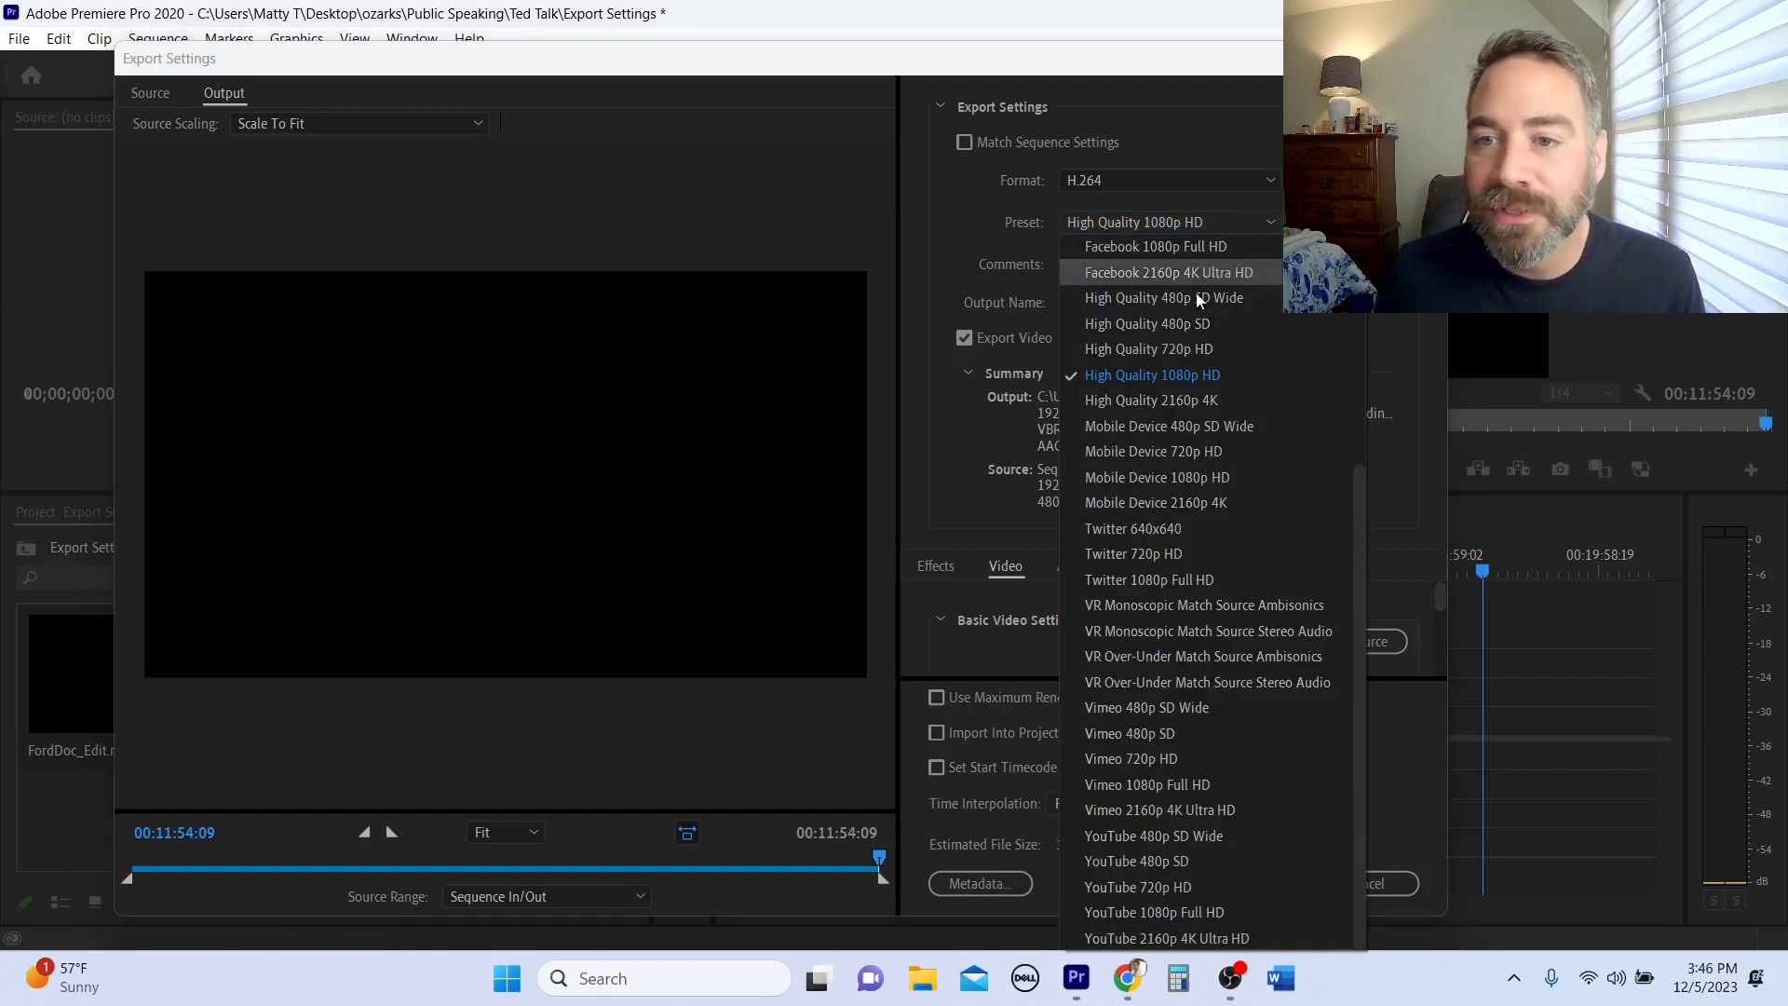
scroll(1188, 377, "up", 5)
left_click(1170, 276)
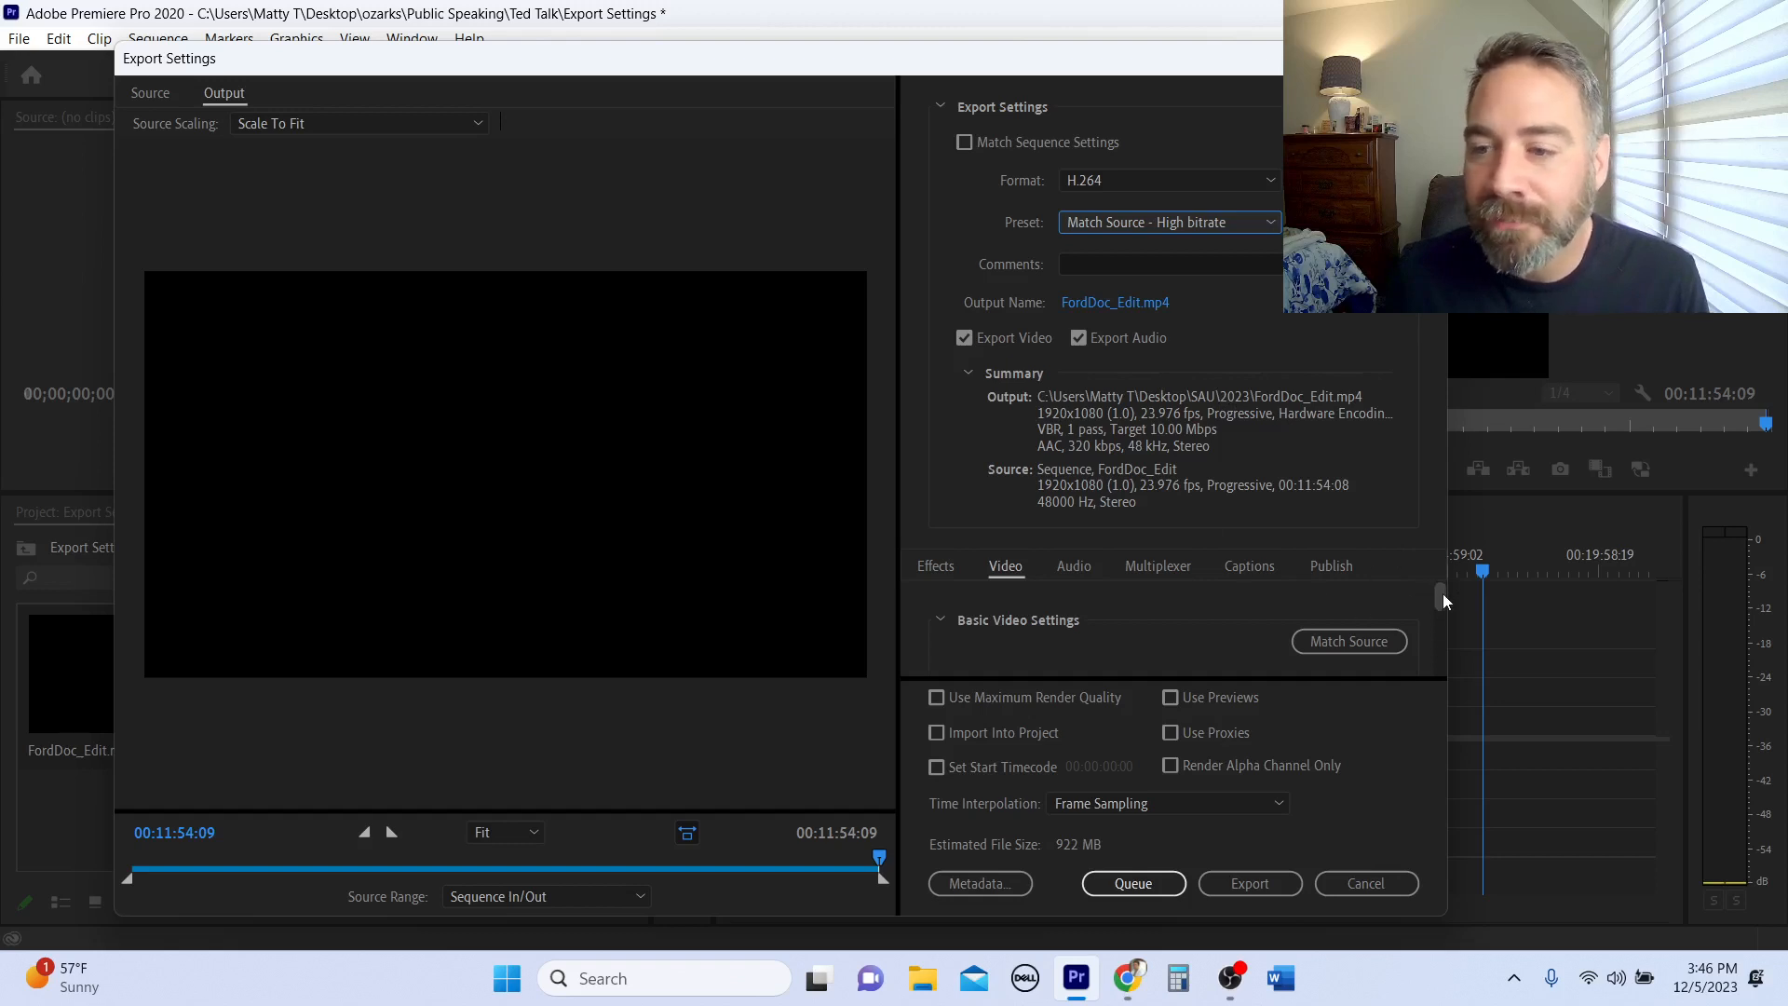
Check the export's output file name and save location, leaving both as they are.
scroll(1444, 594, "down", 1)
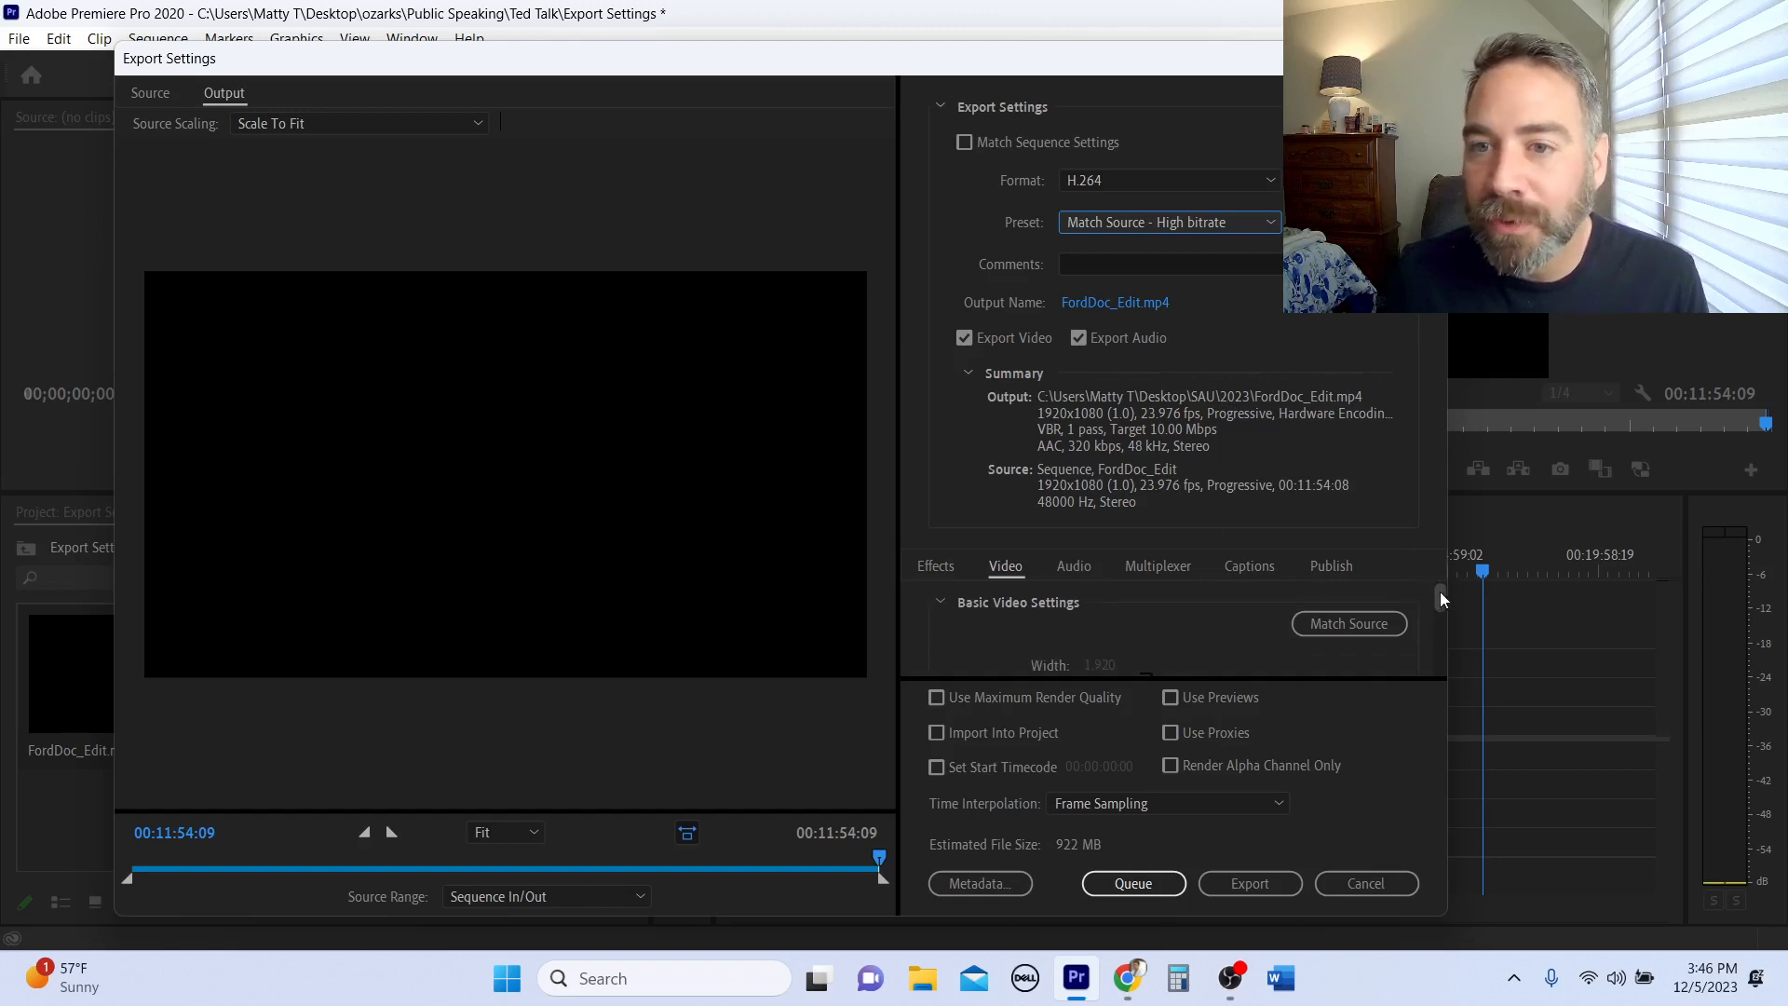
left_click(1106, 303)
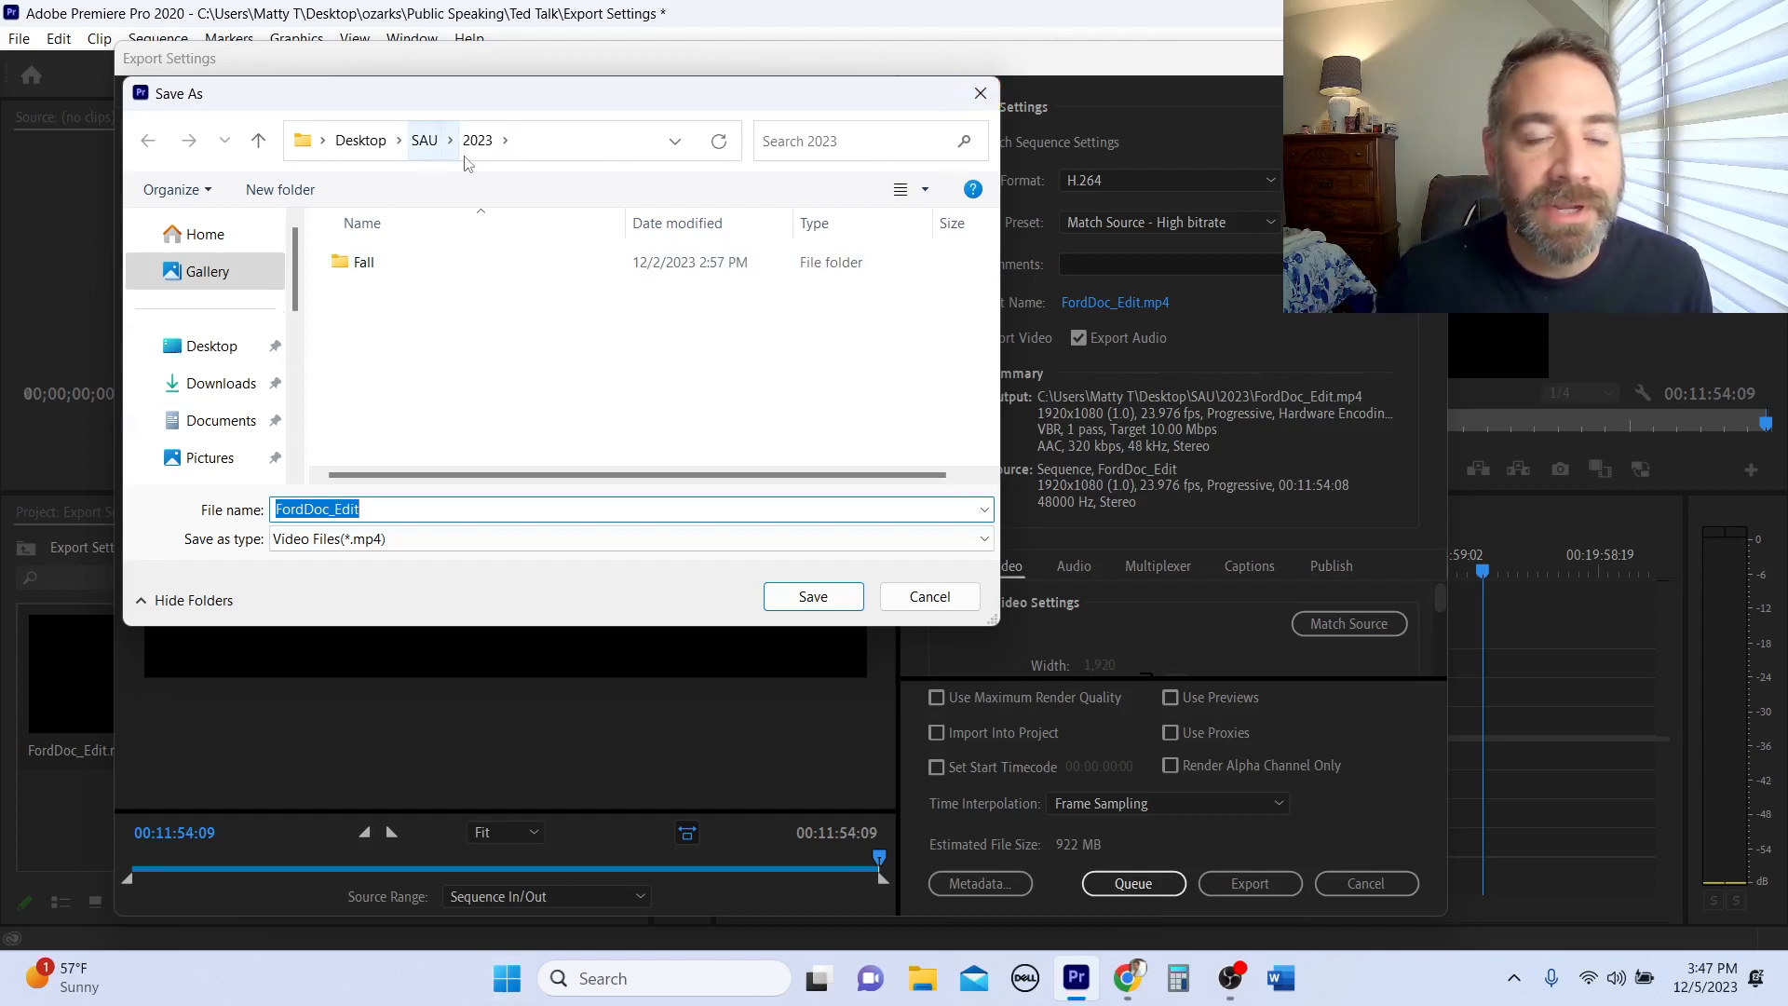
left_click(979, 93)
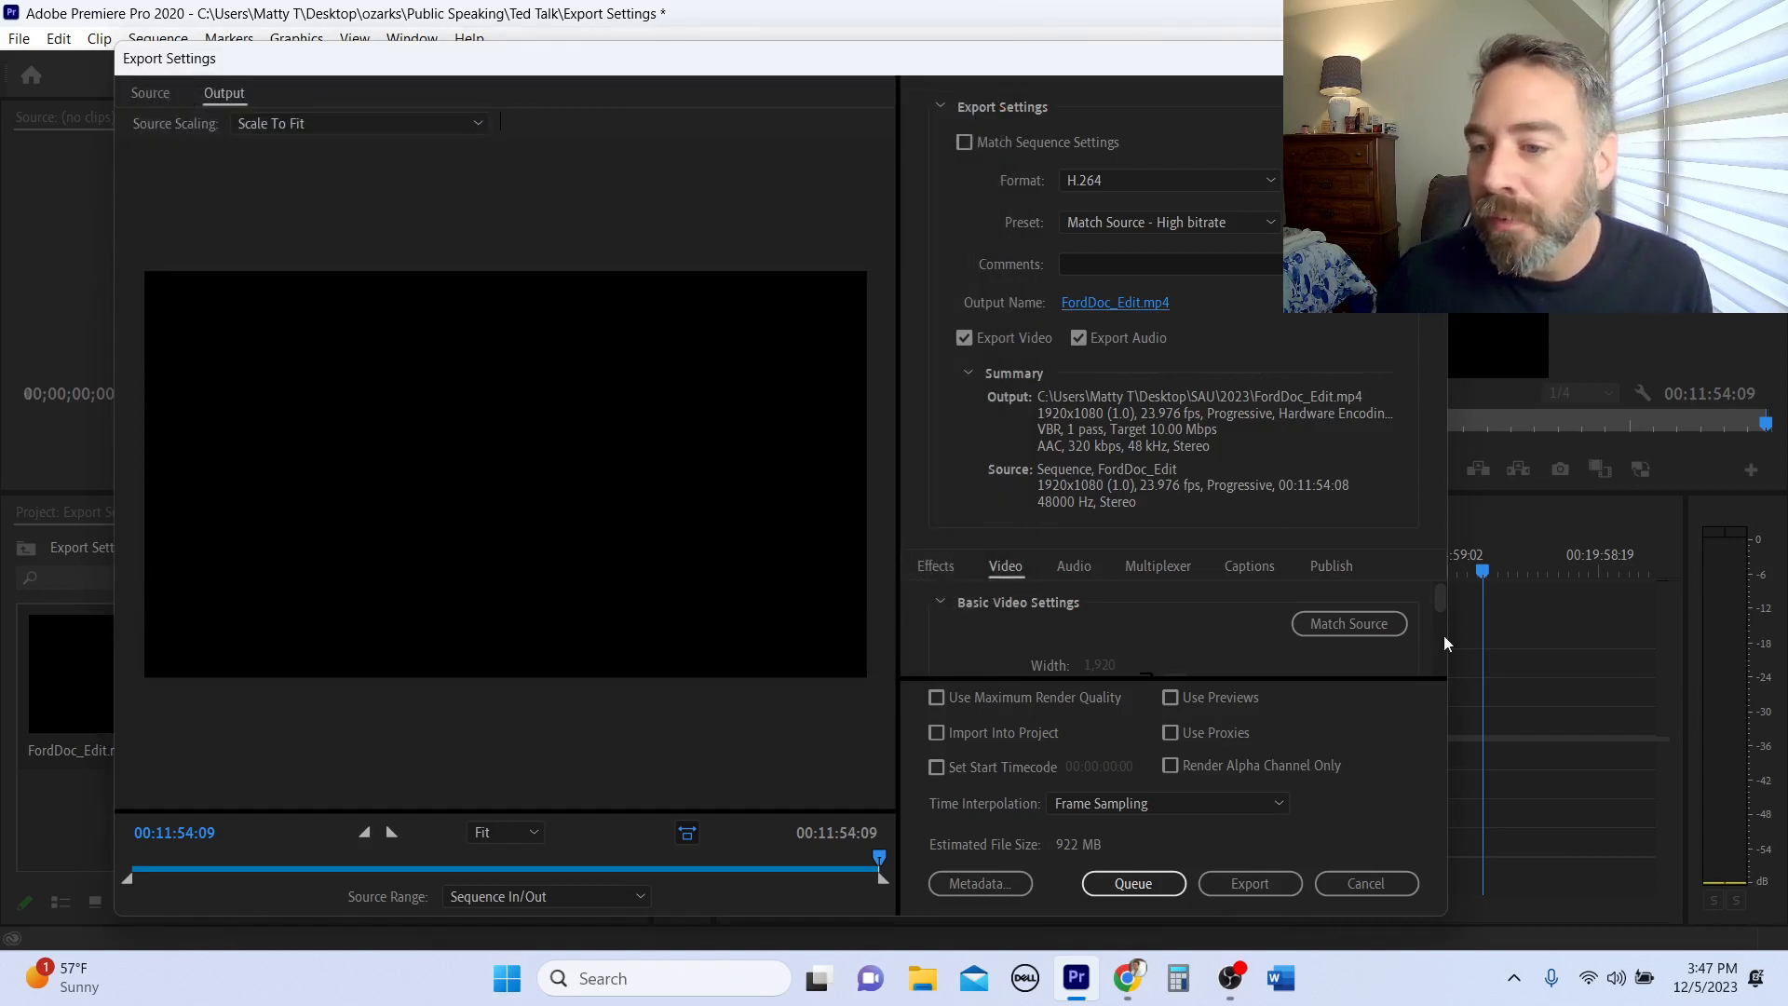
Enable Render at Maximum Depth and Use Maximum Render Quality for the H.264 export.
scroll(1441, 605, "down", 1)
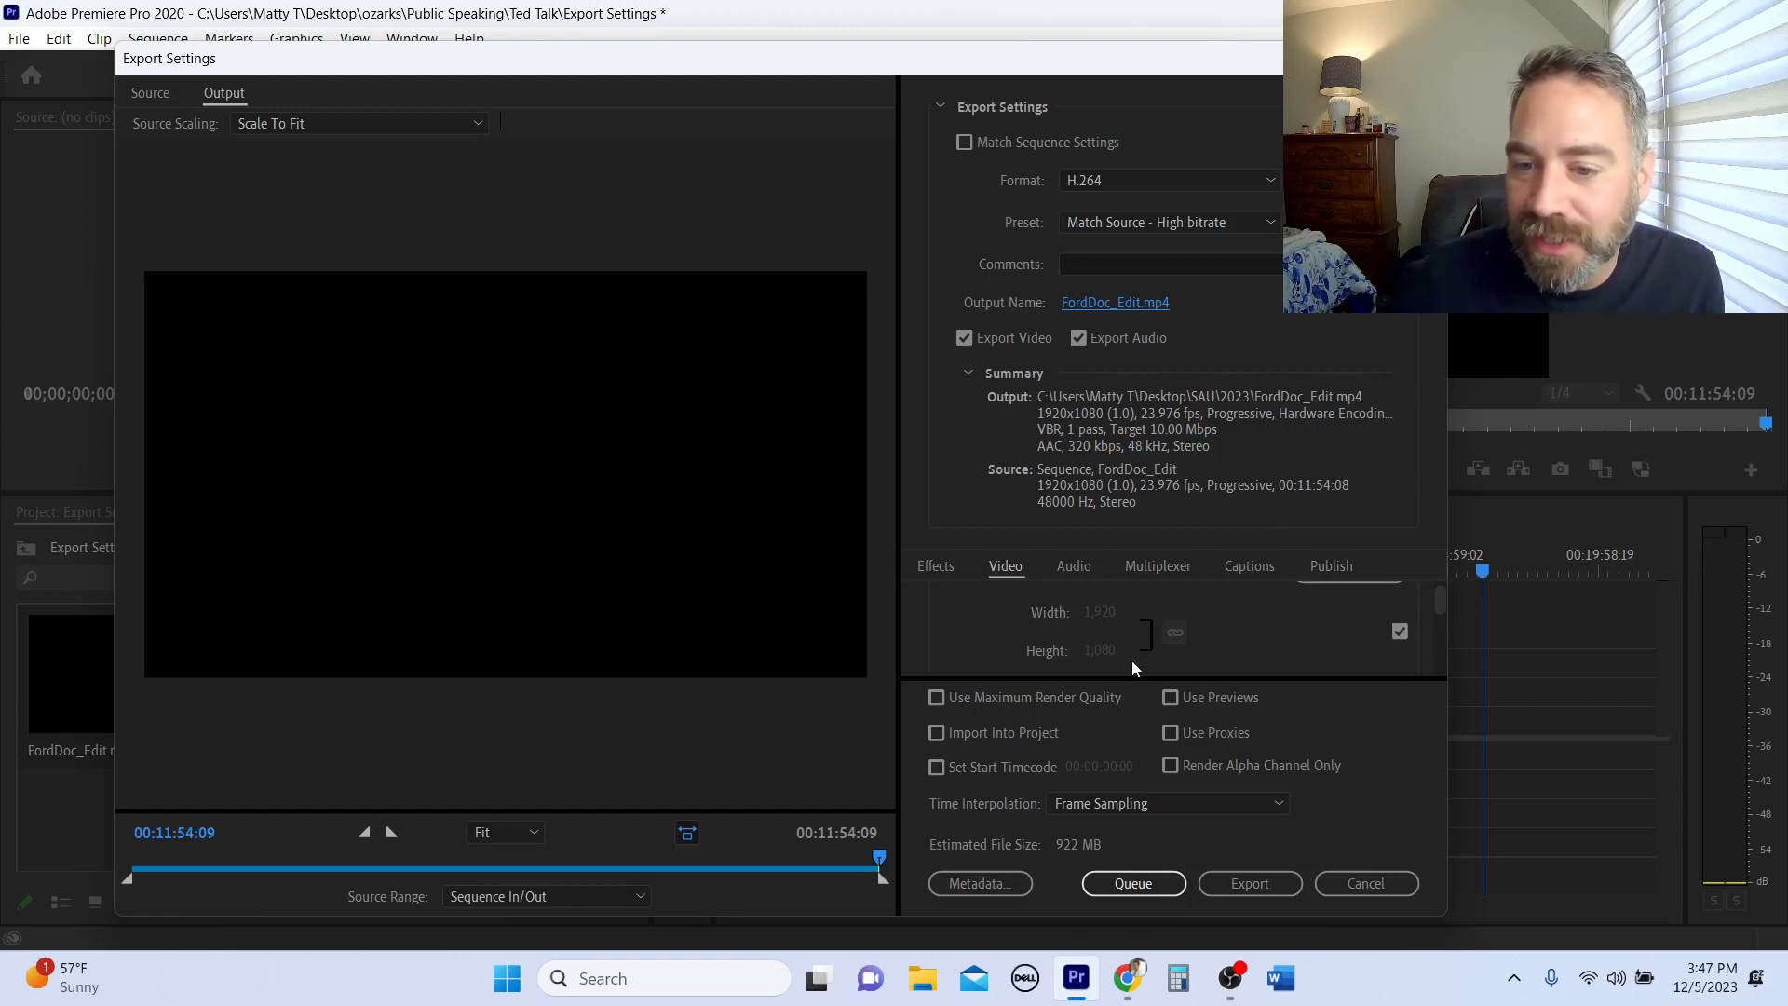
left_click_drag(1440, 600, 1440, 611)
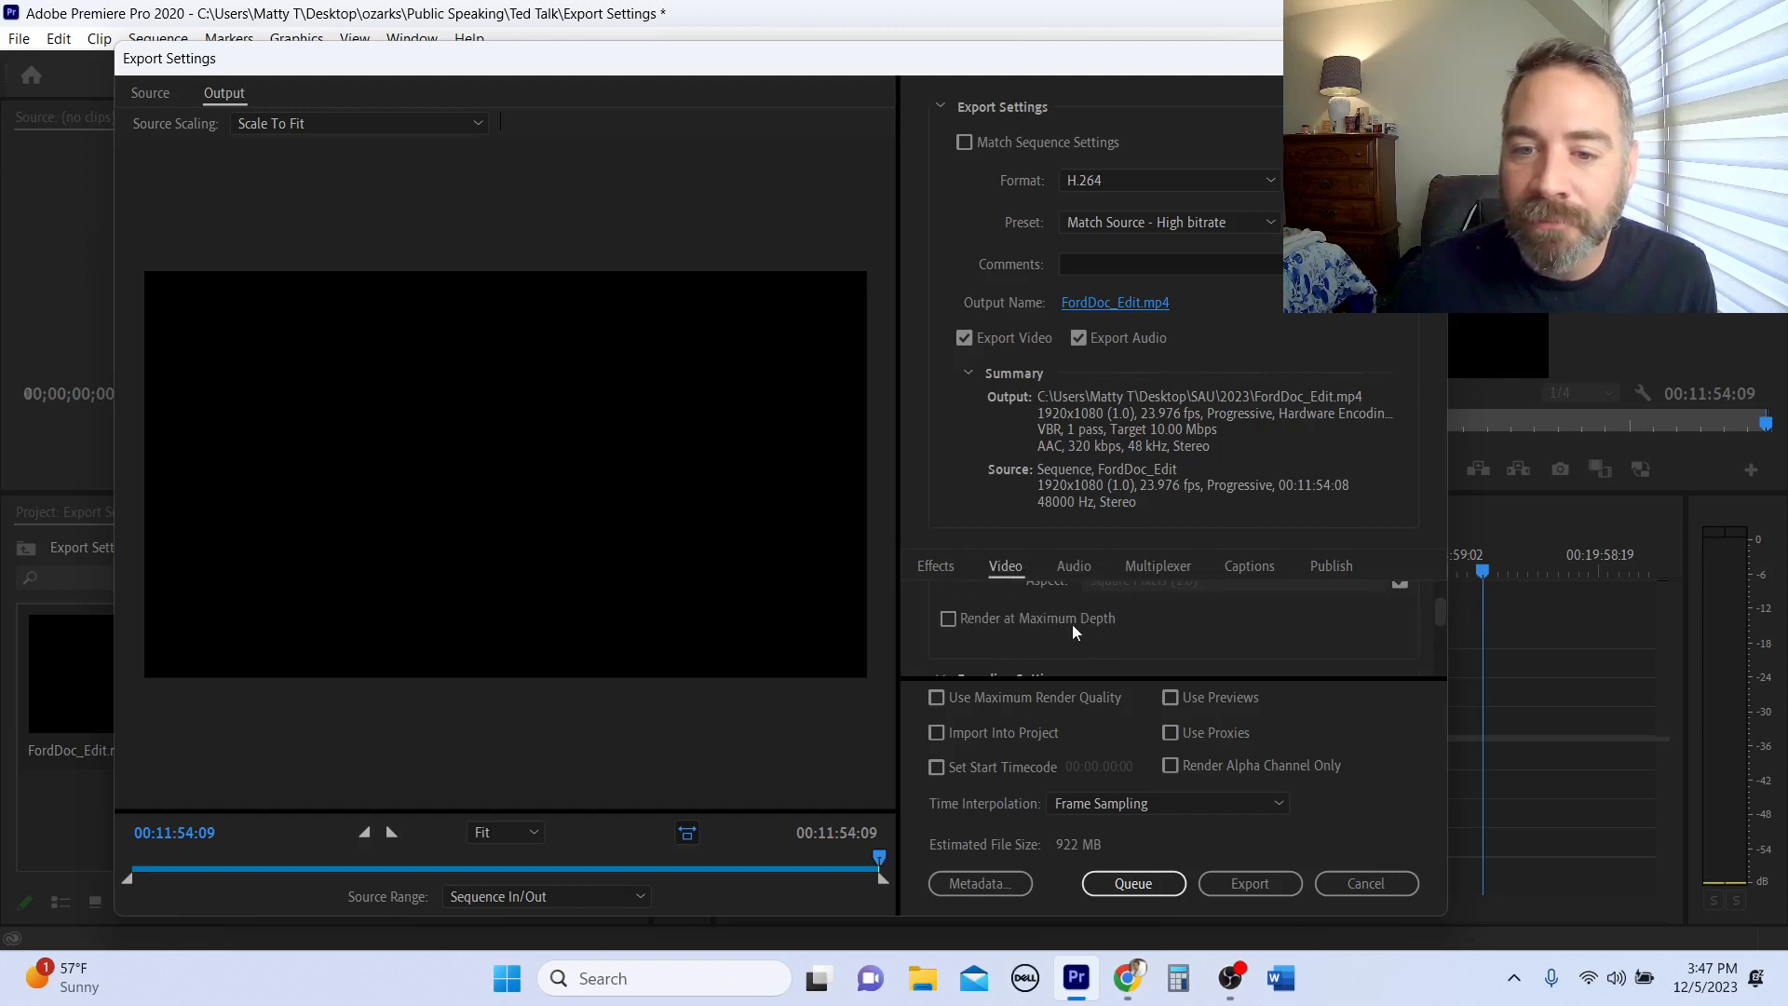
left_click(947, 620)
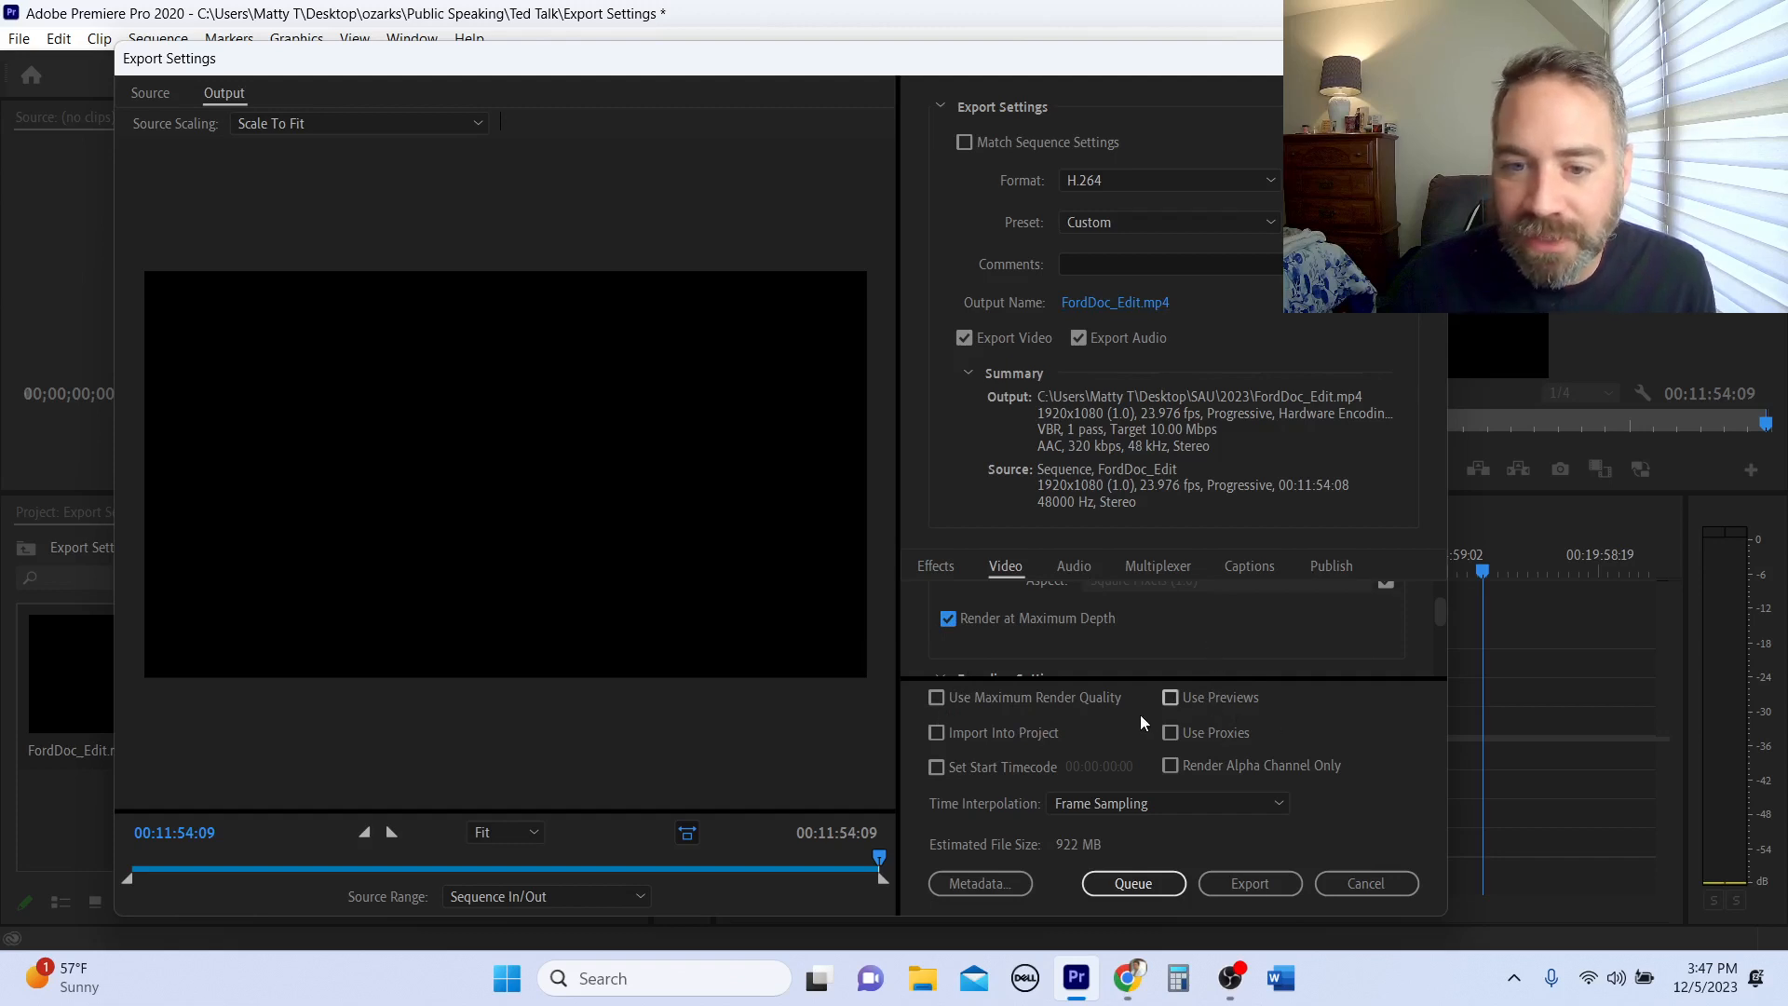
left_click(937, 698)
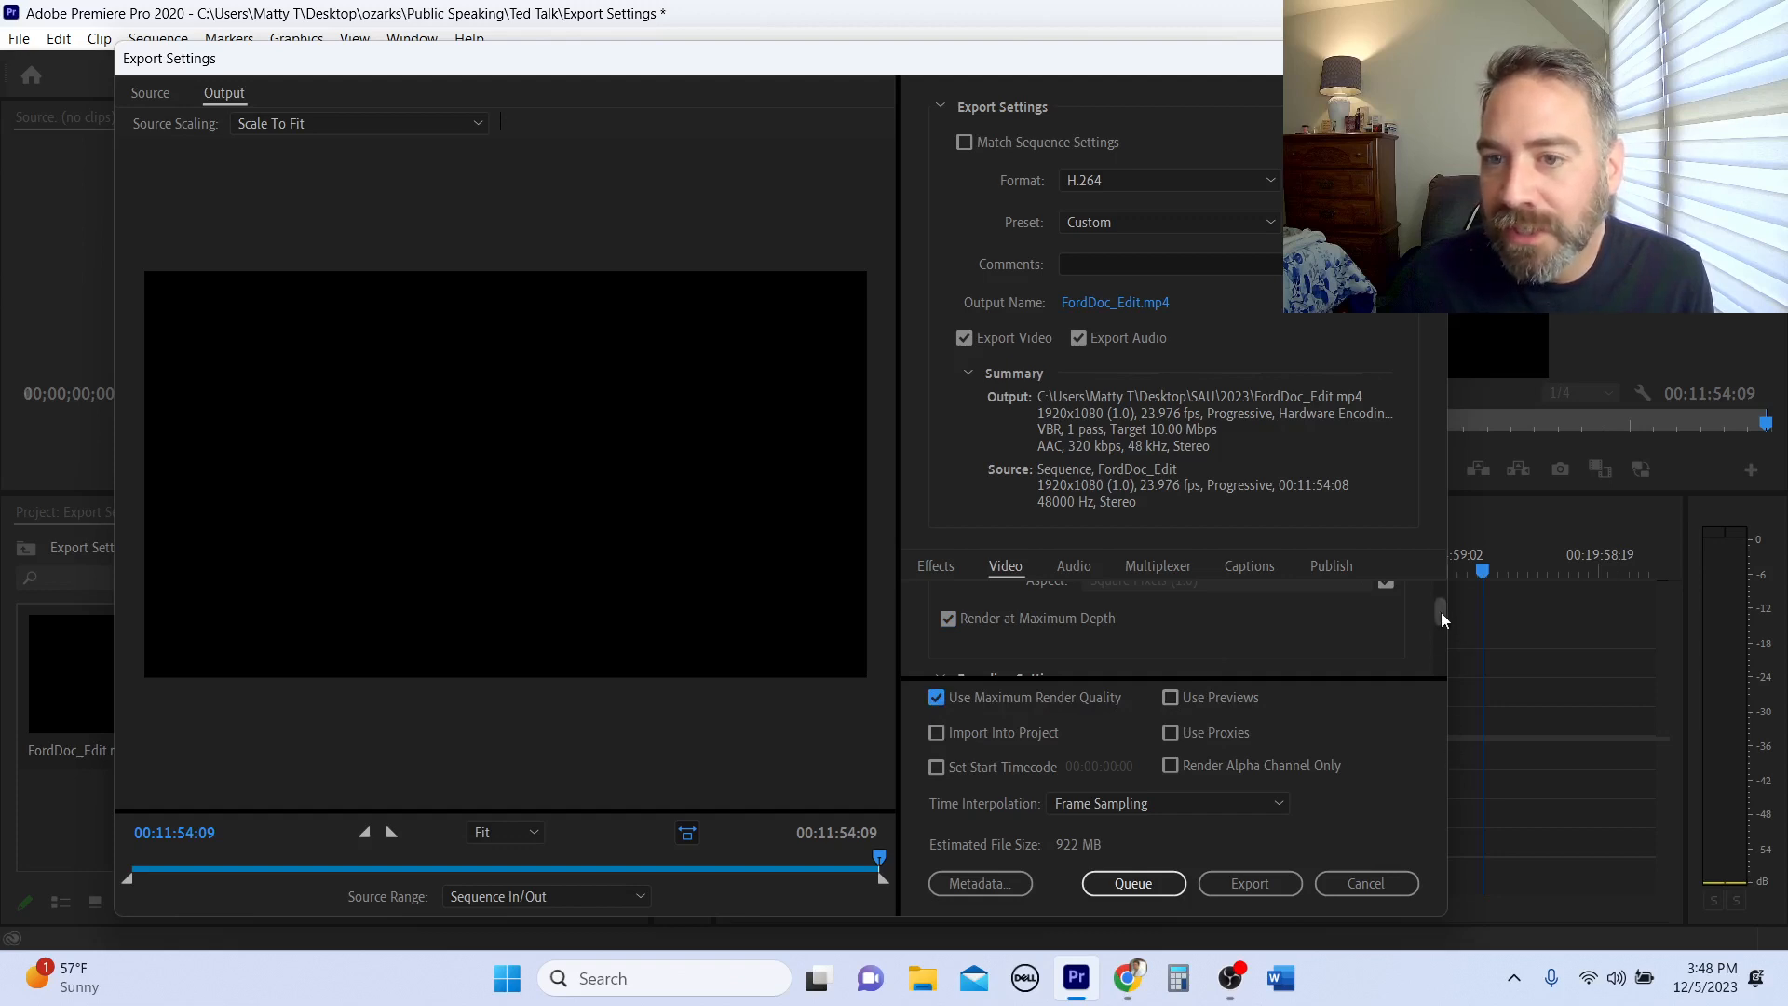
Try the DNxHR/DNxHD MXF OP1a export format and set the format back to H.264.
left_click(1190, 181)
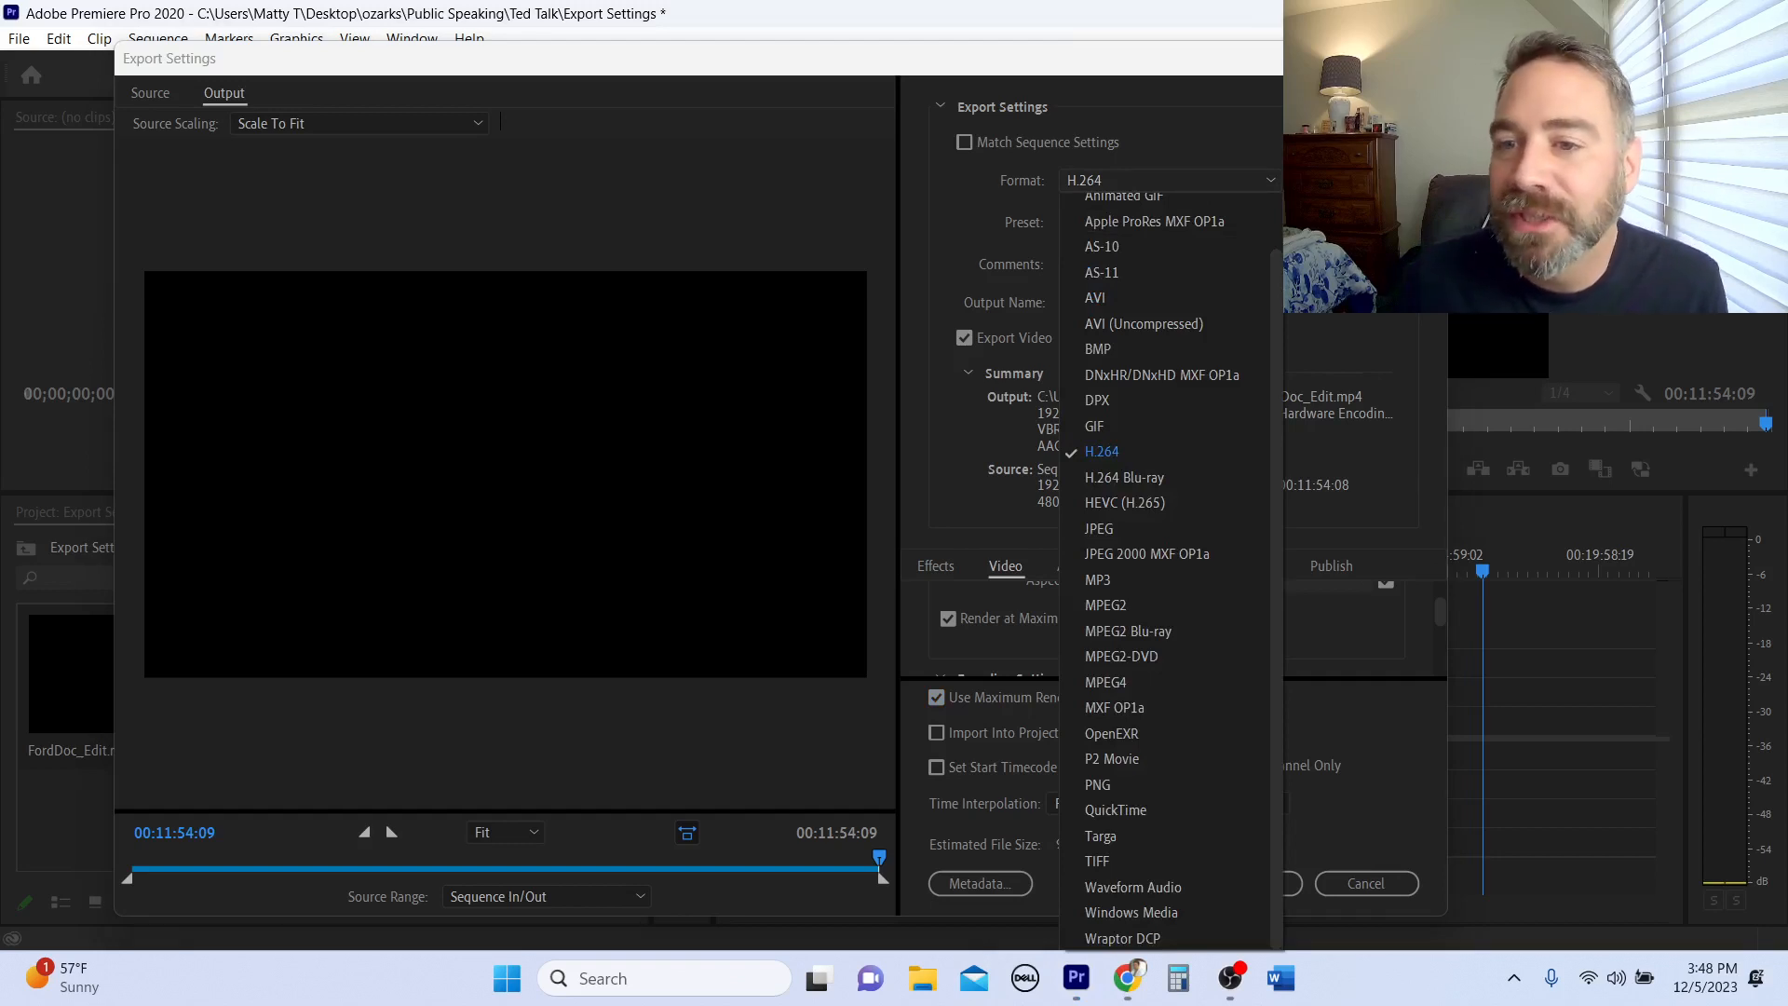
left_click(1142, 382)
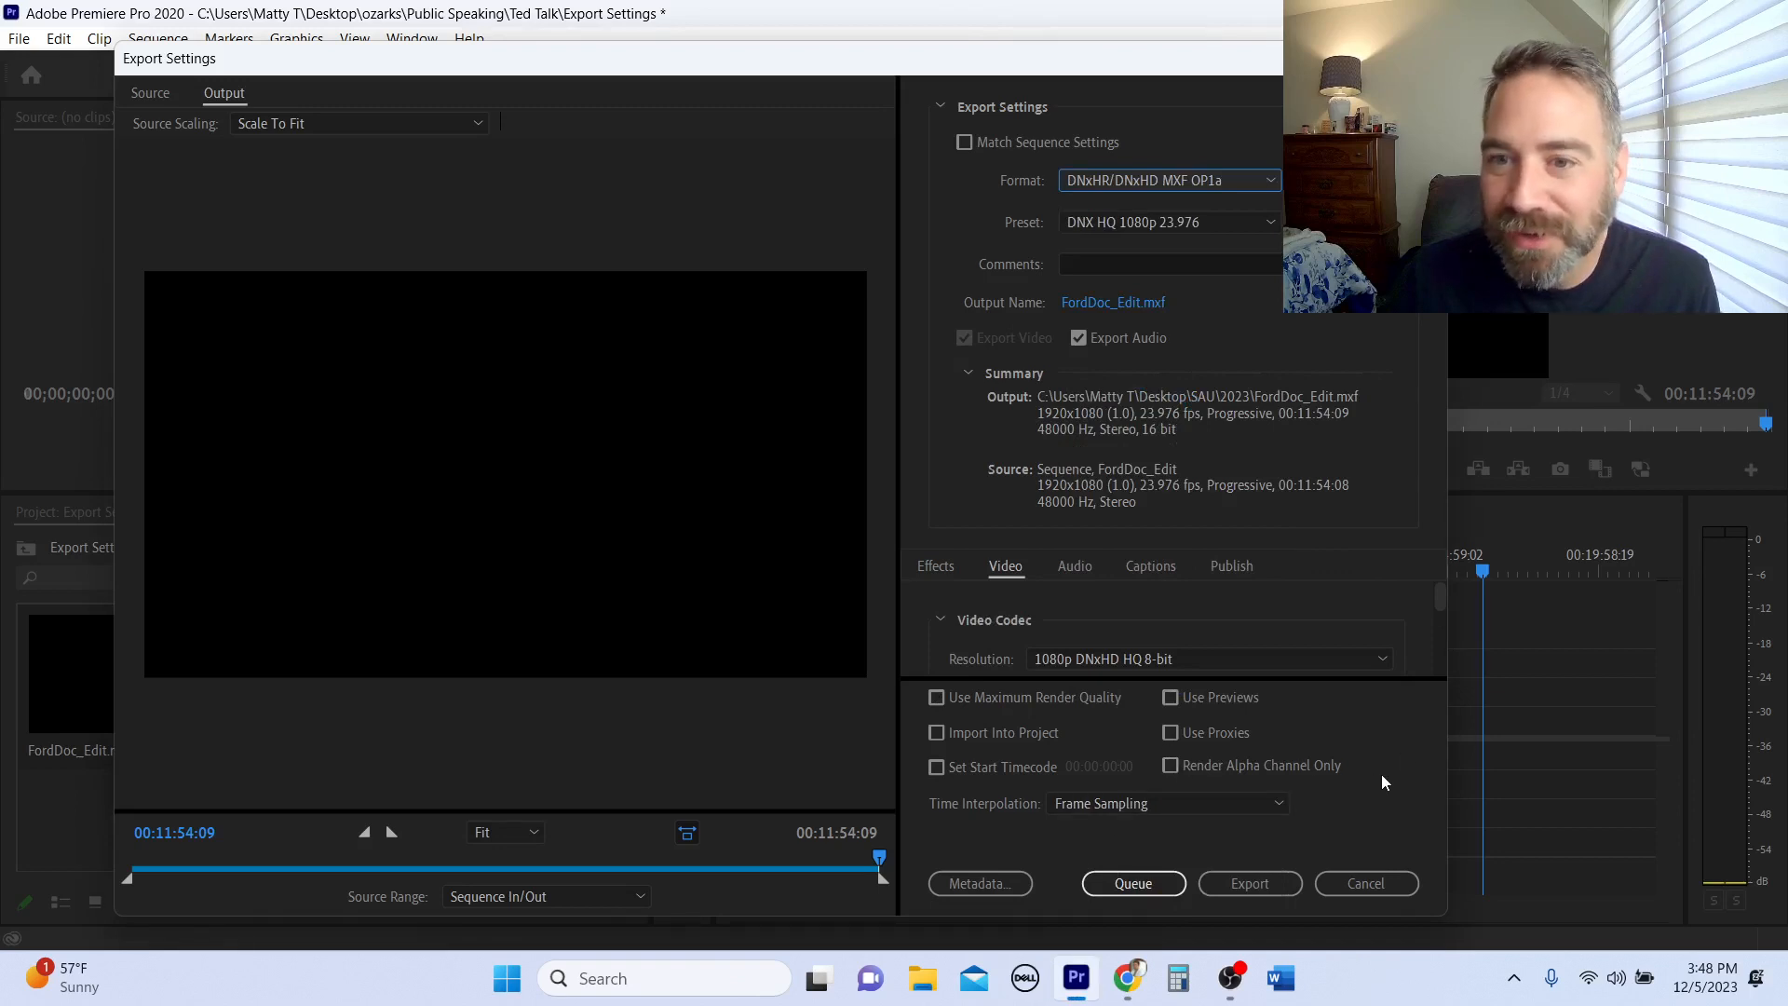
left_click(1212, 182)
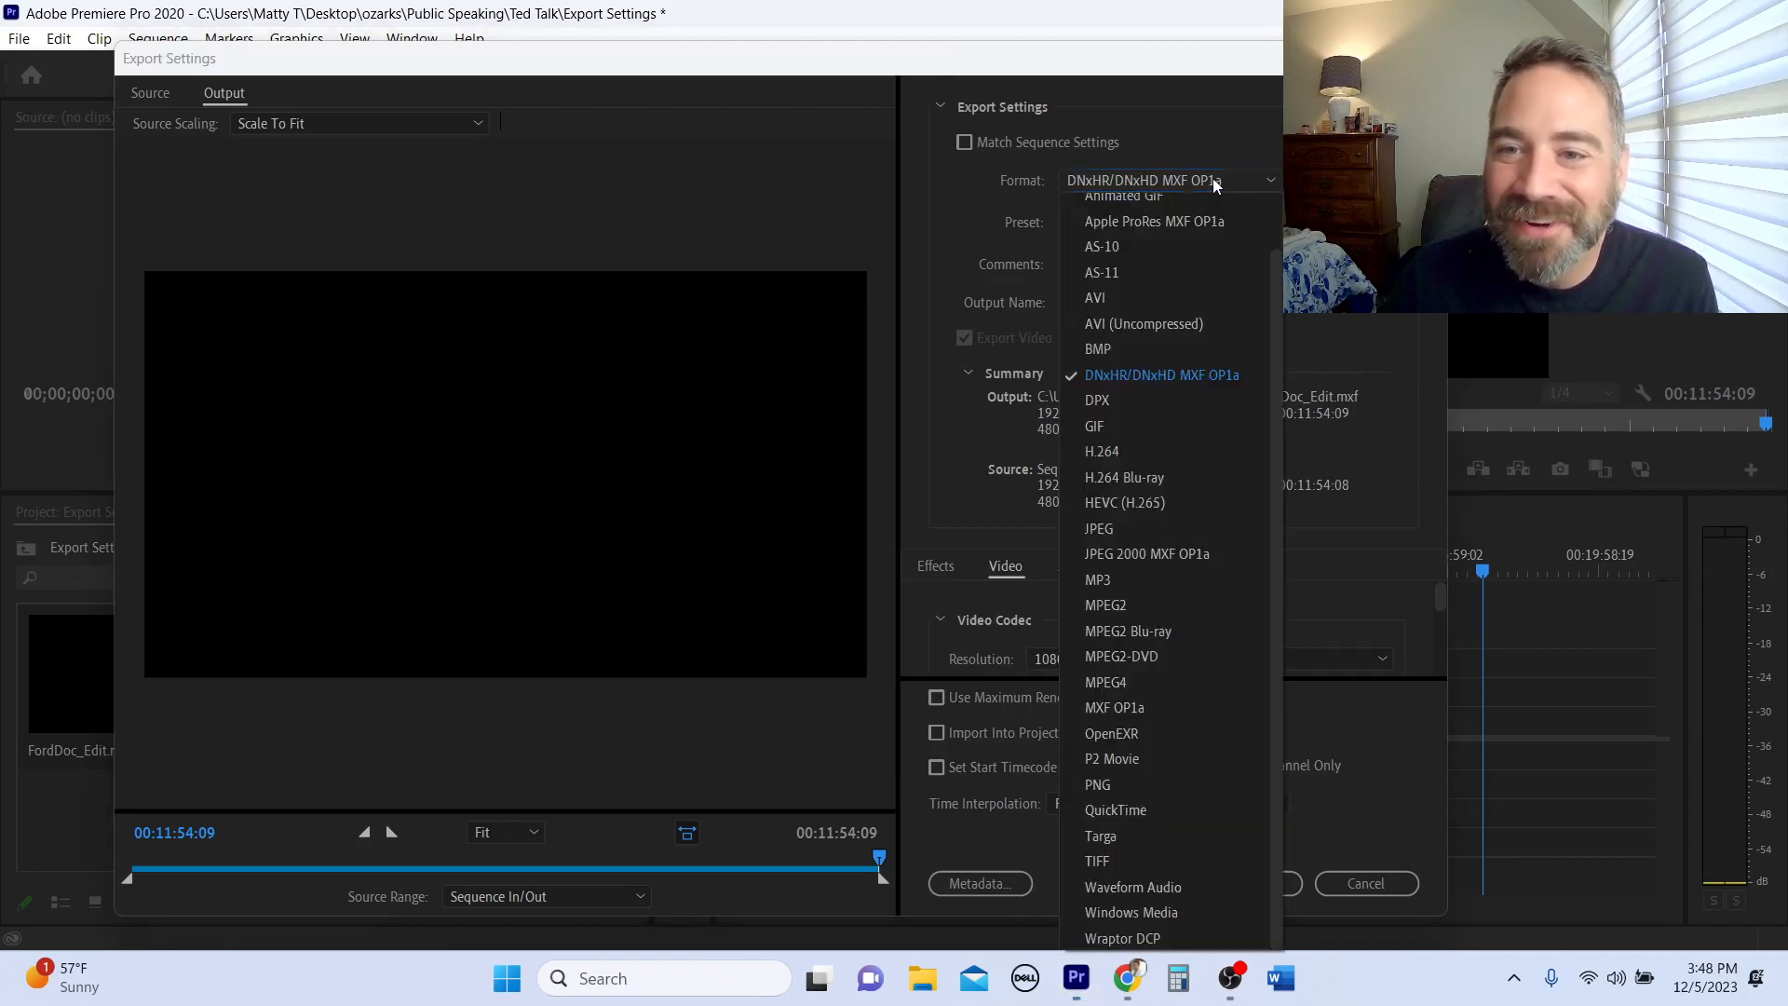
left_click(1165, 449)
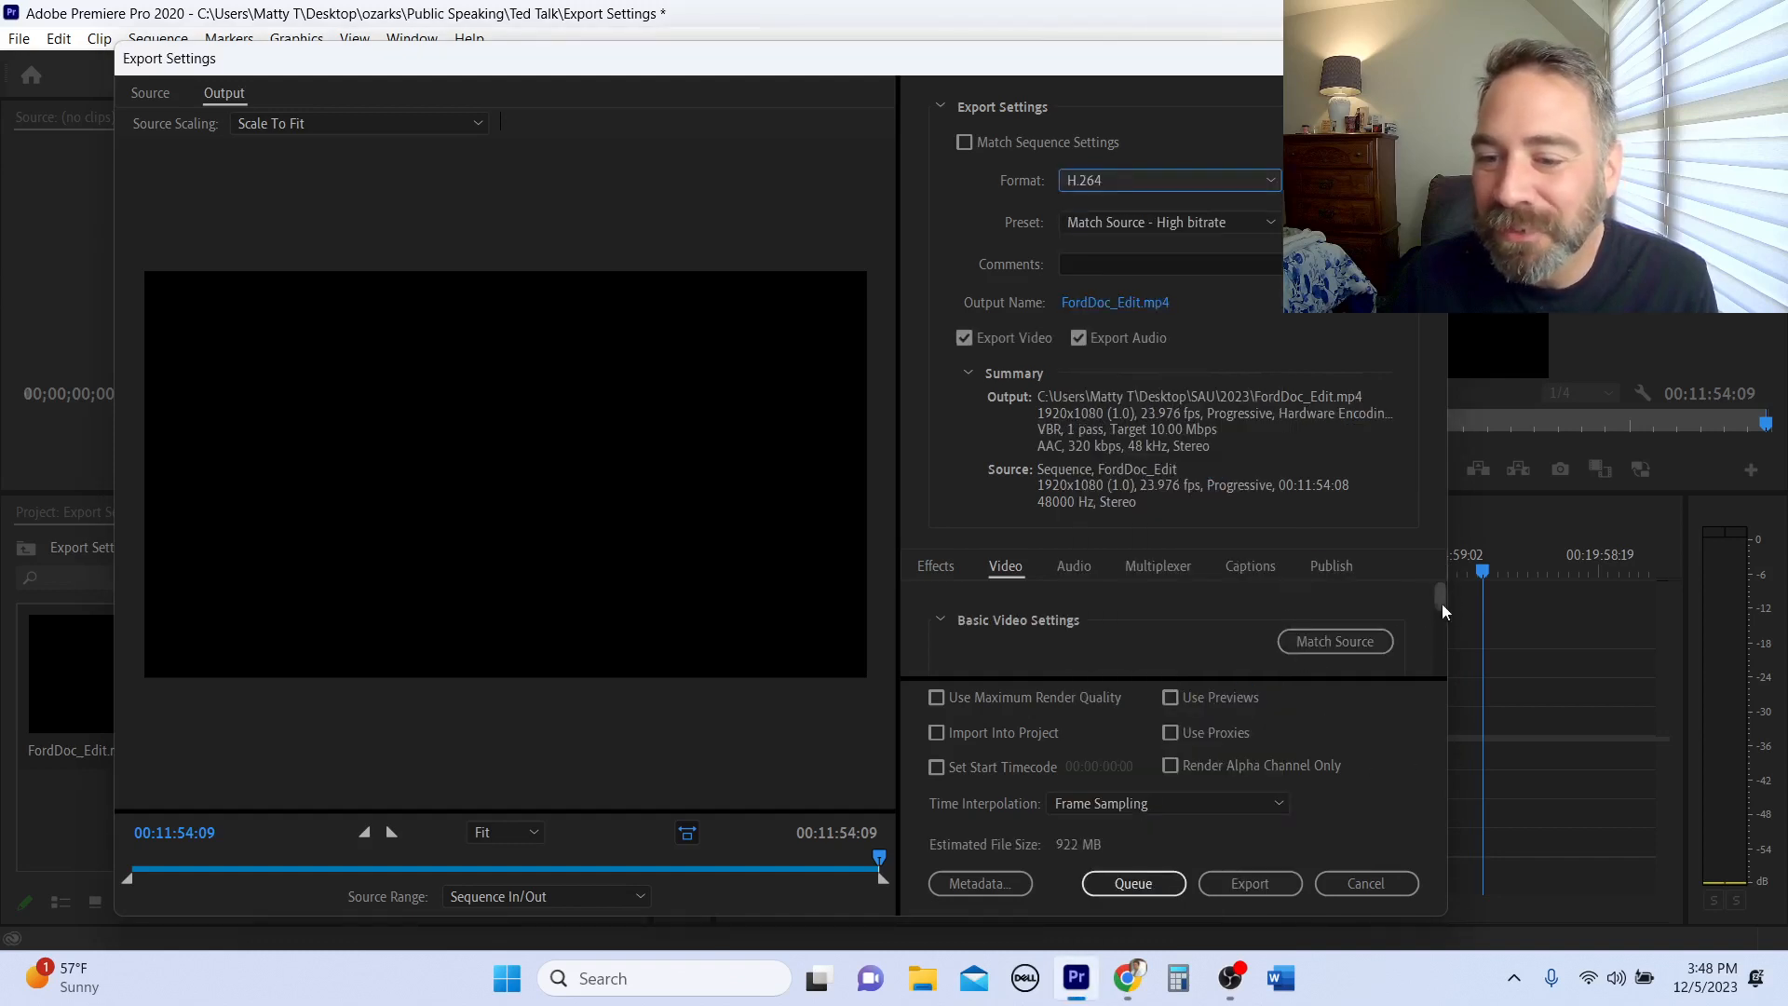
Turn on Use Maximum Render Quality and Render at Maximum Depth, and close the export settings without exporting.
left_click(936, 697)
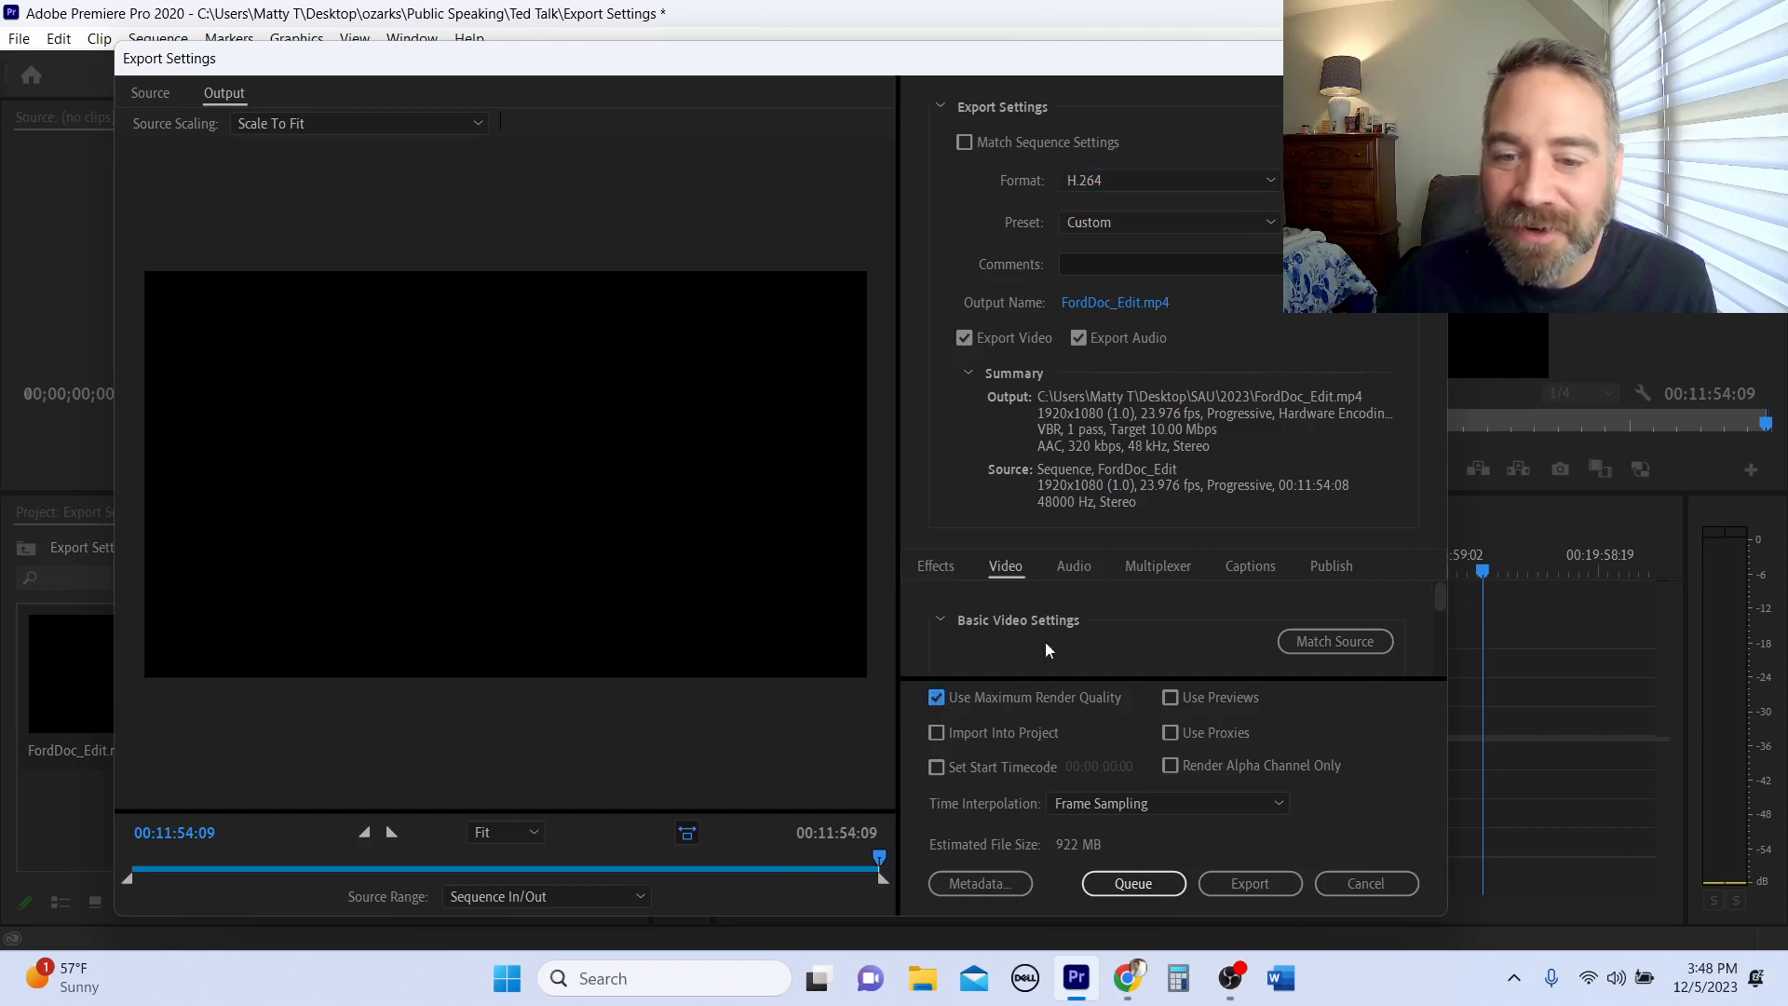
mouse_move(1441, 604)
left_mouse_down()
mouse_move(1448, 660)
mouse_move(1444, 606)
left_mouse_up()
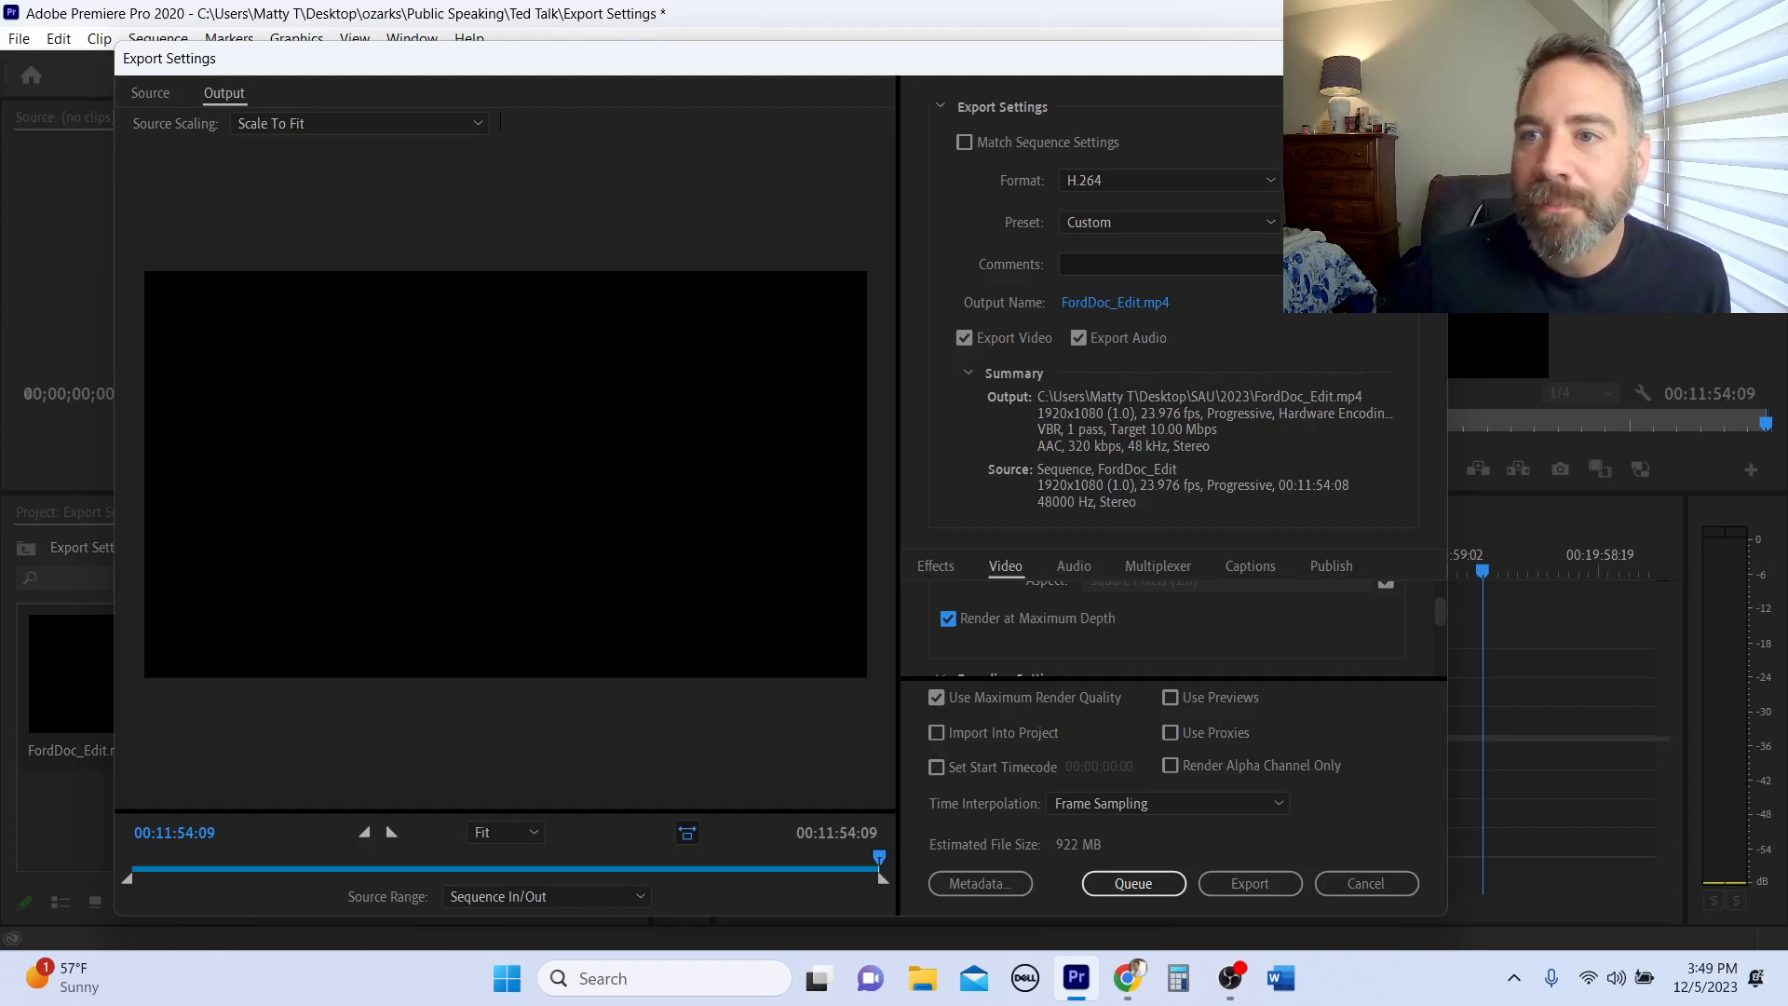
left_click(1426, 58)
Move the playhead to 00:05:16:23, switch to the Color workspace and deselect the clip.
left_click(1153, 563)
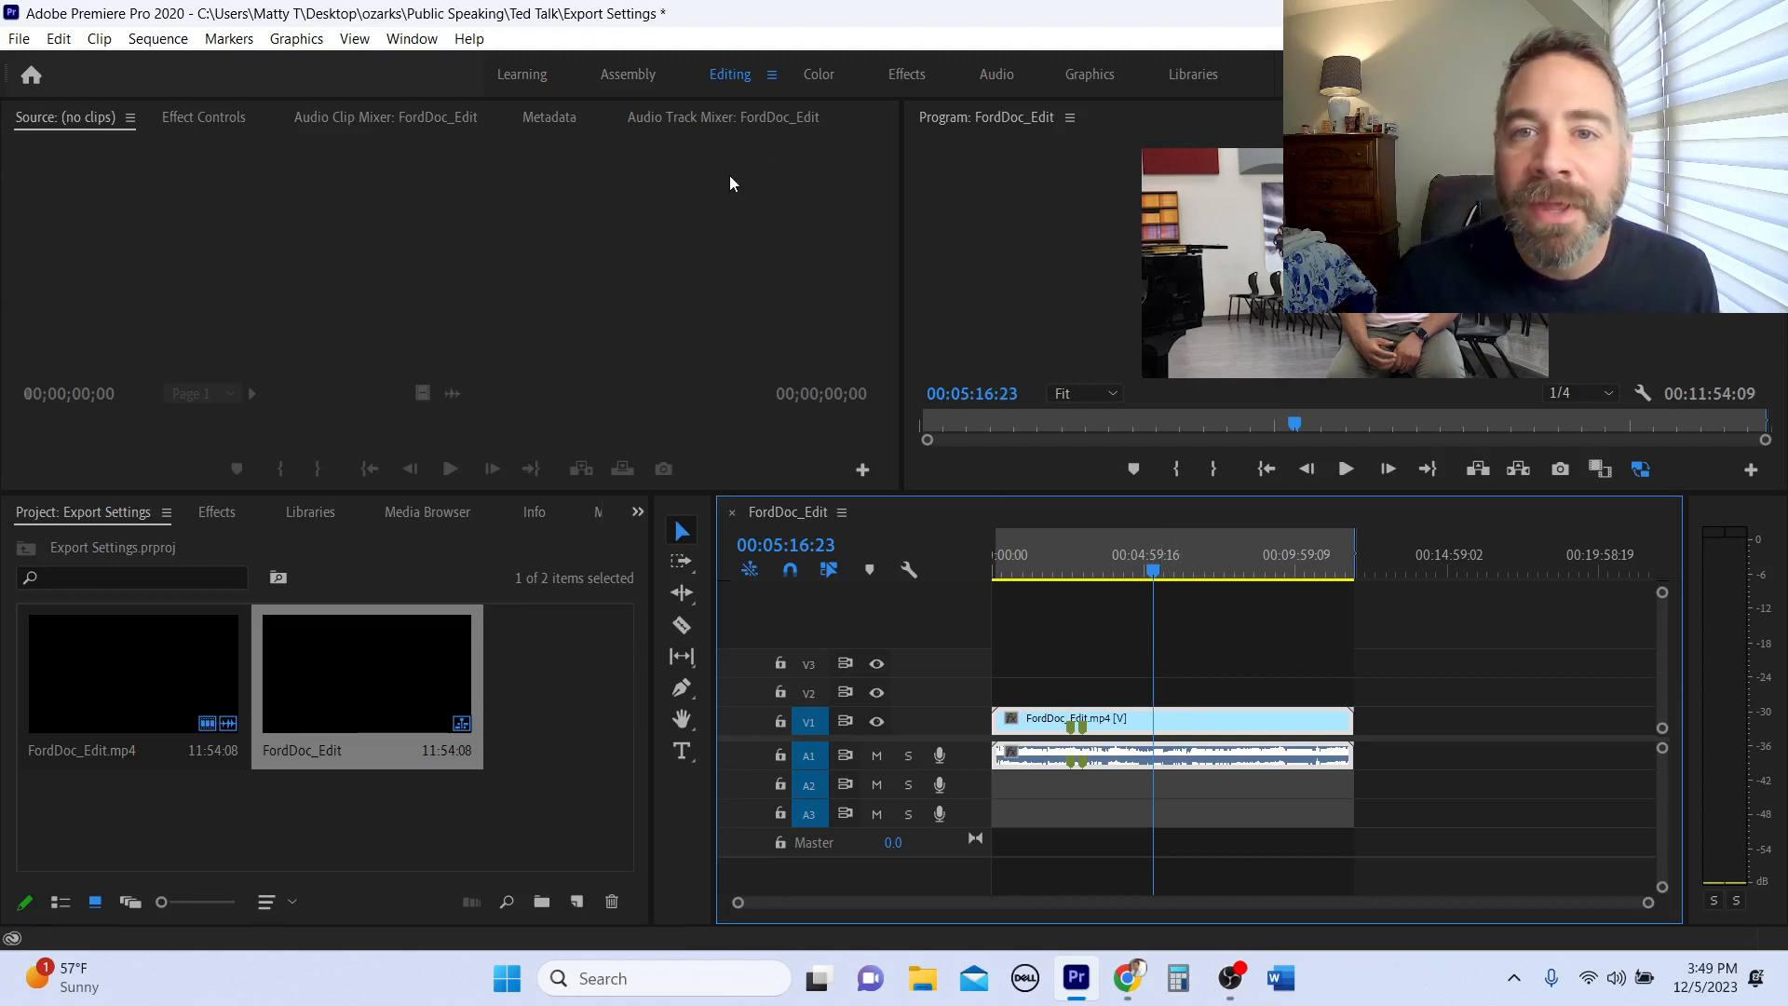
left_click(819, 74)
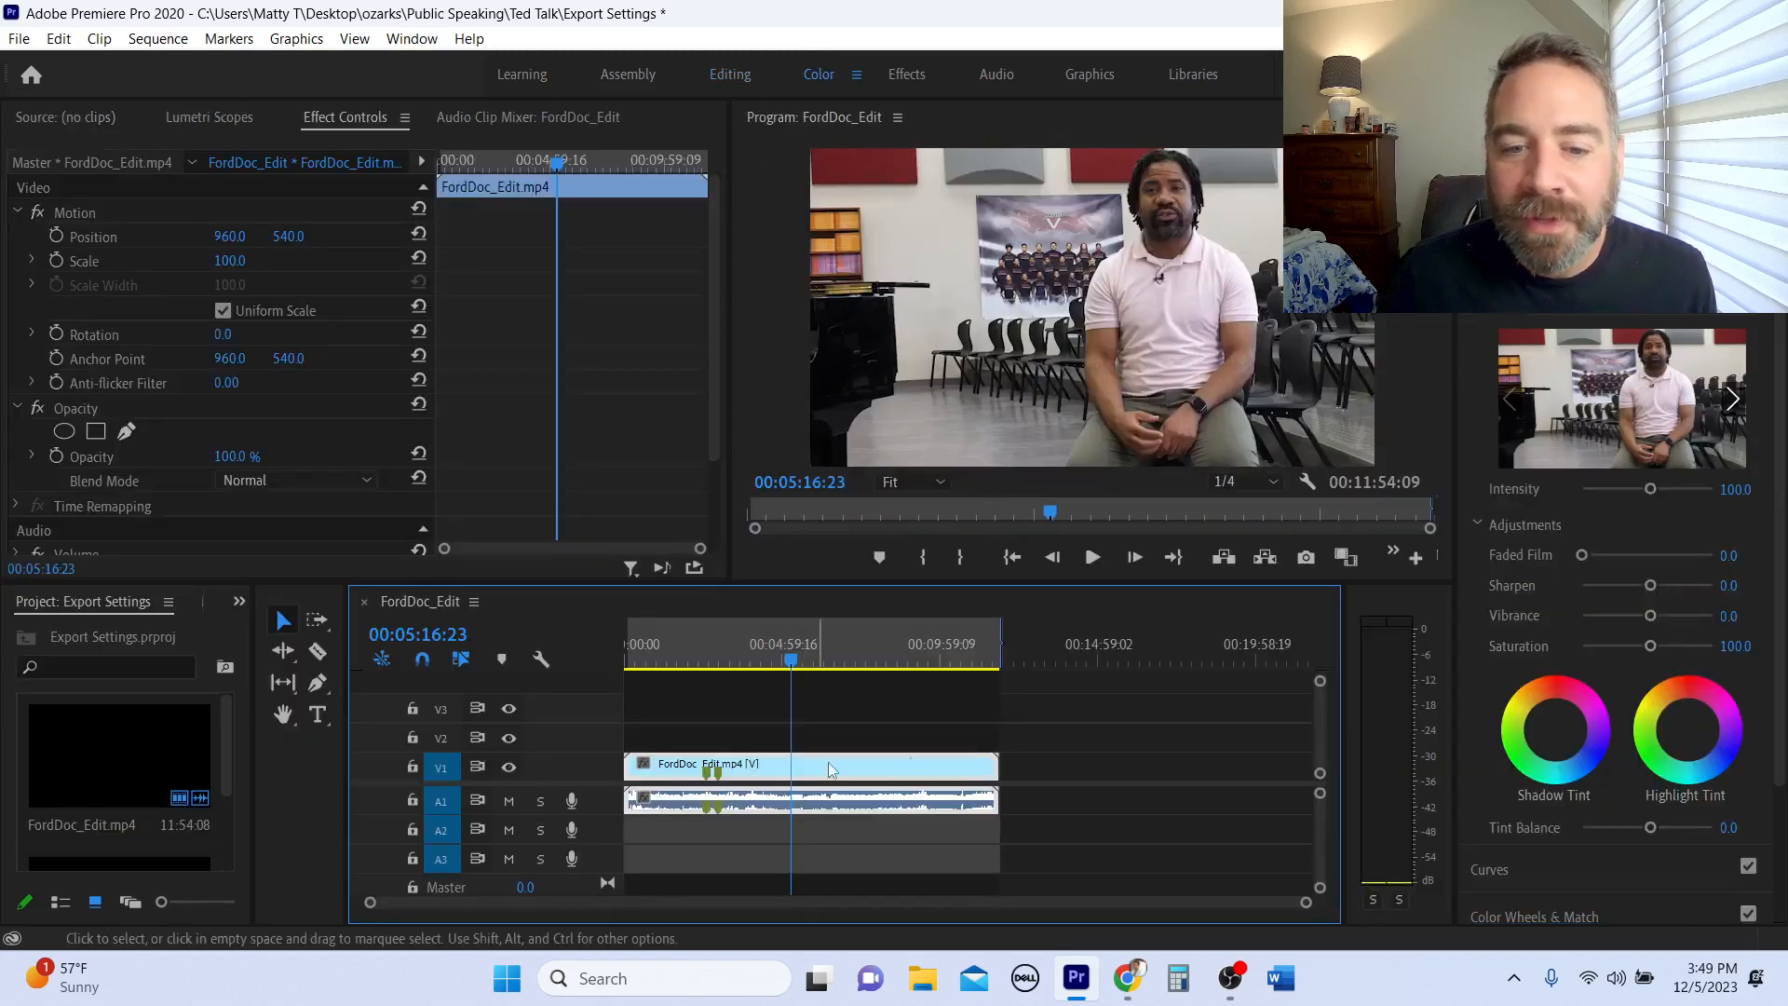
left_click(1098, 717)
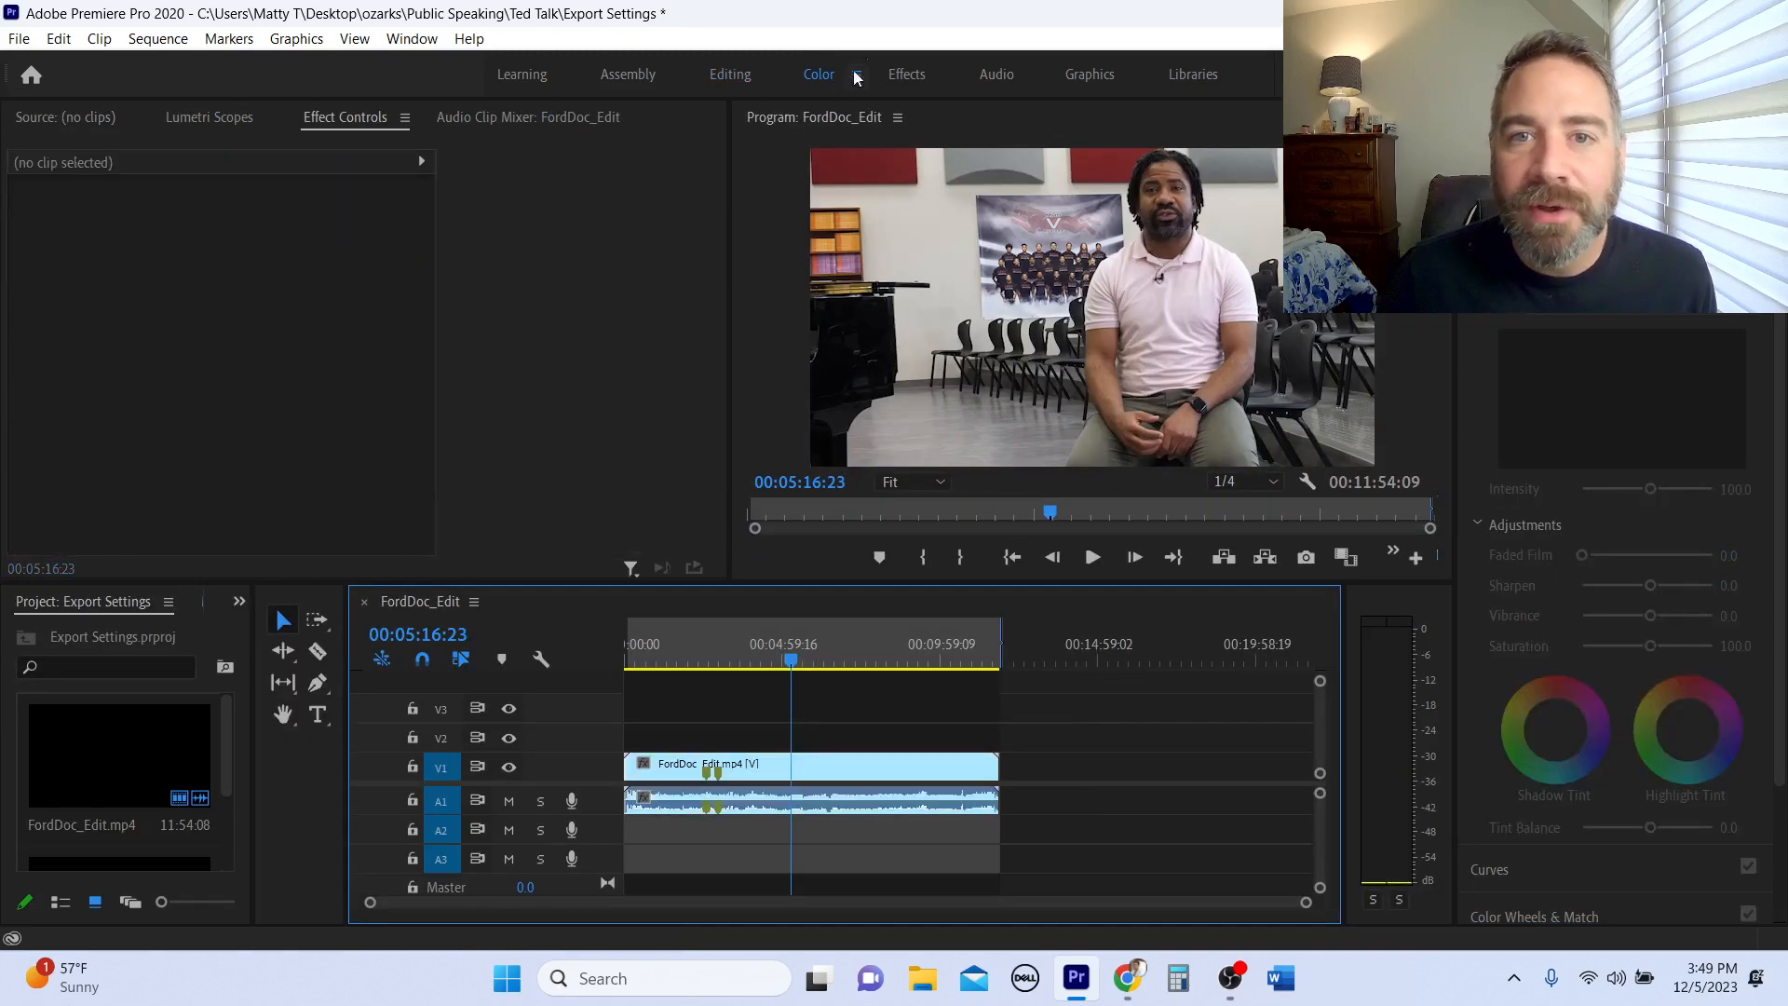
Select the FordDoc_Edit.mp4 clip, lower its Lumetri temperature to -100, and rebalance white by sampling the background in the picture.
left_click(833, 767)
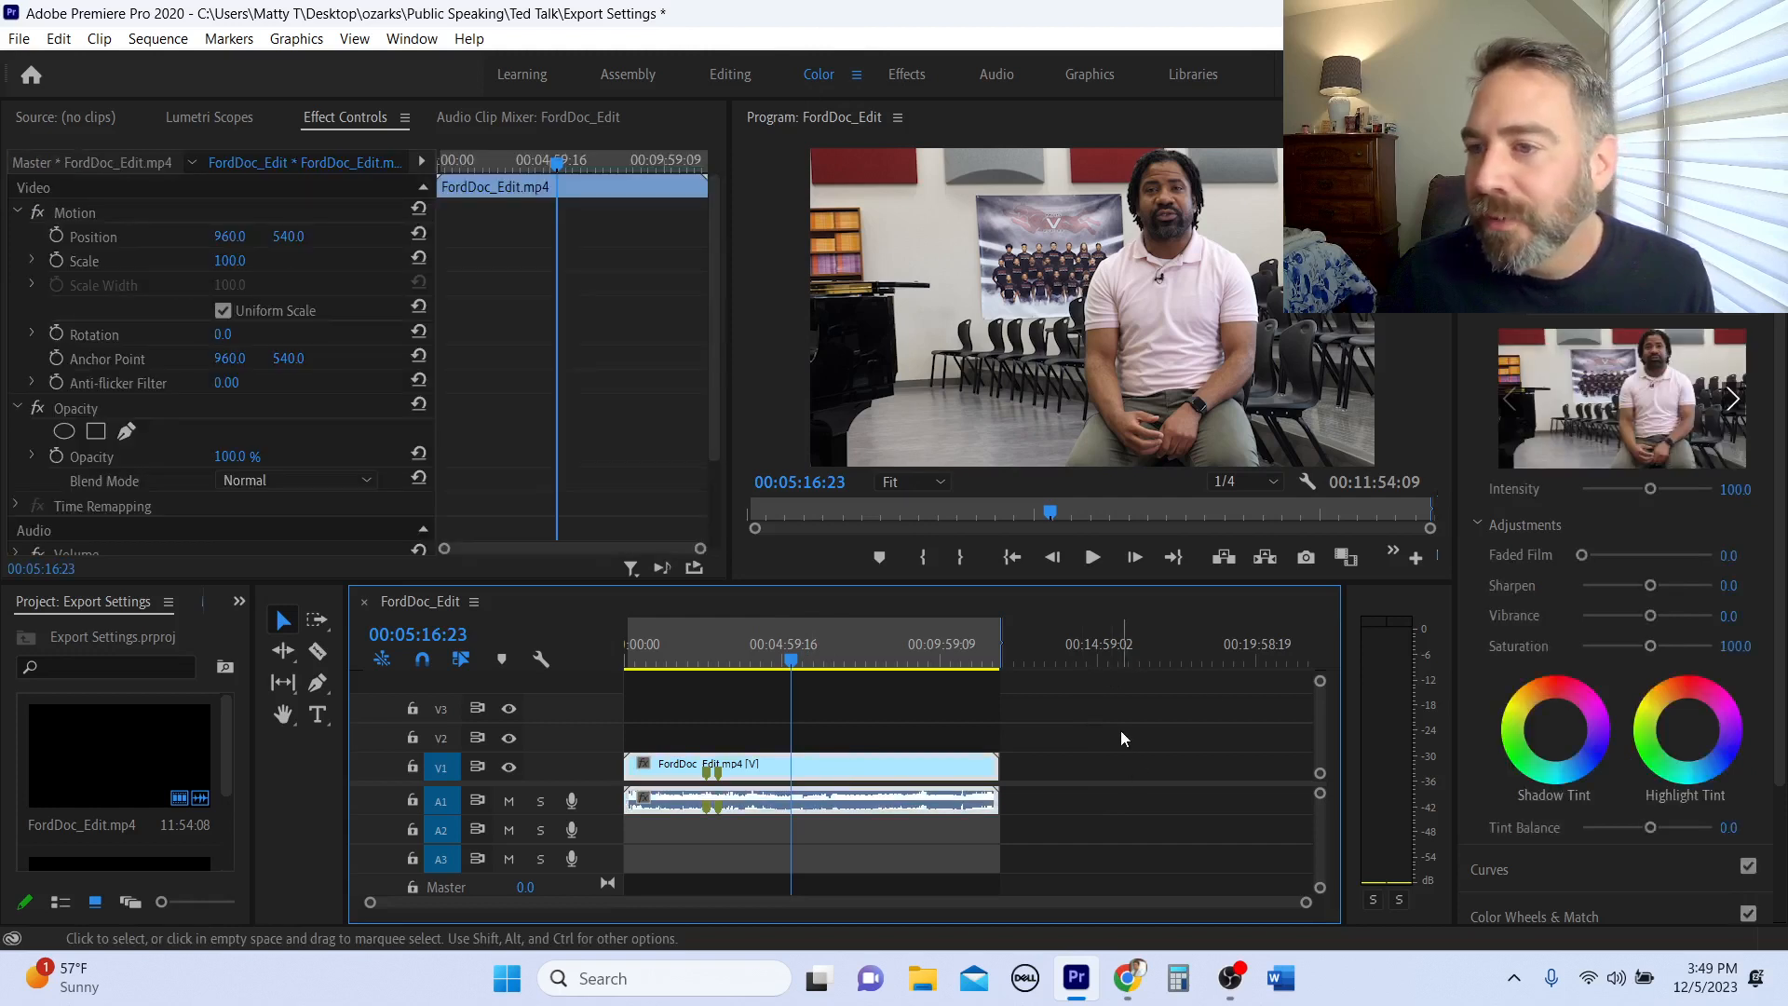
left_click(1527, 218)
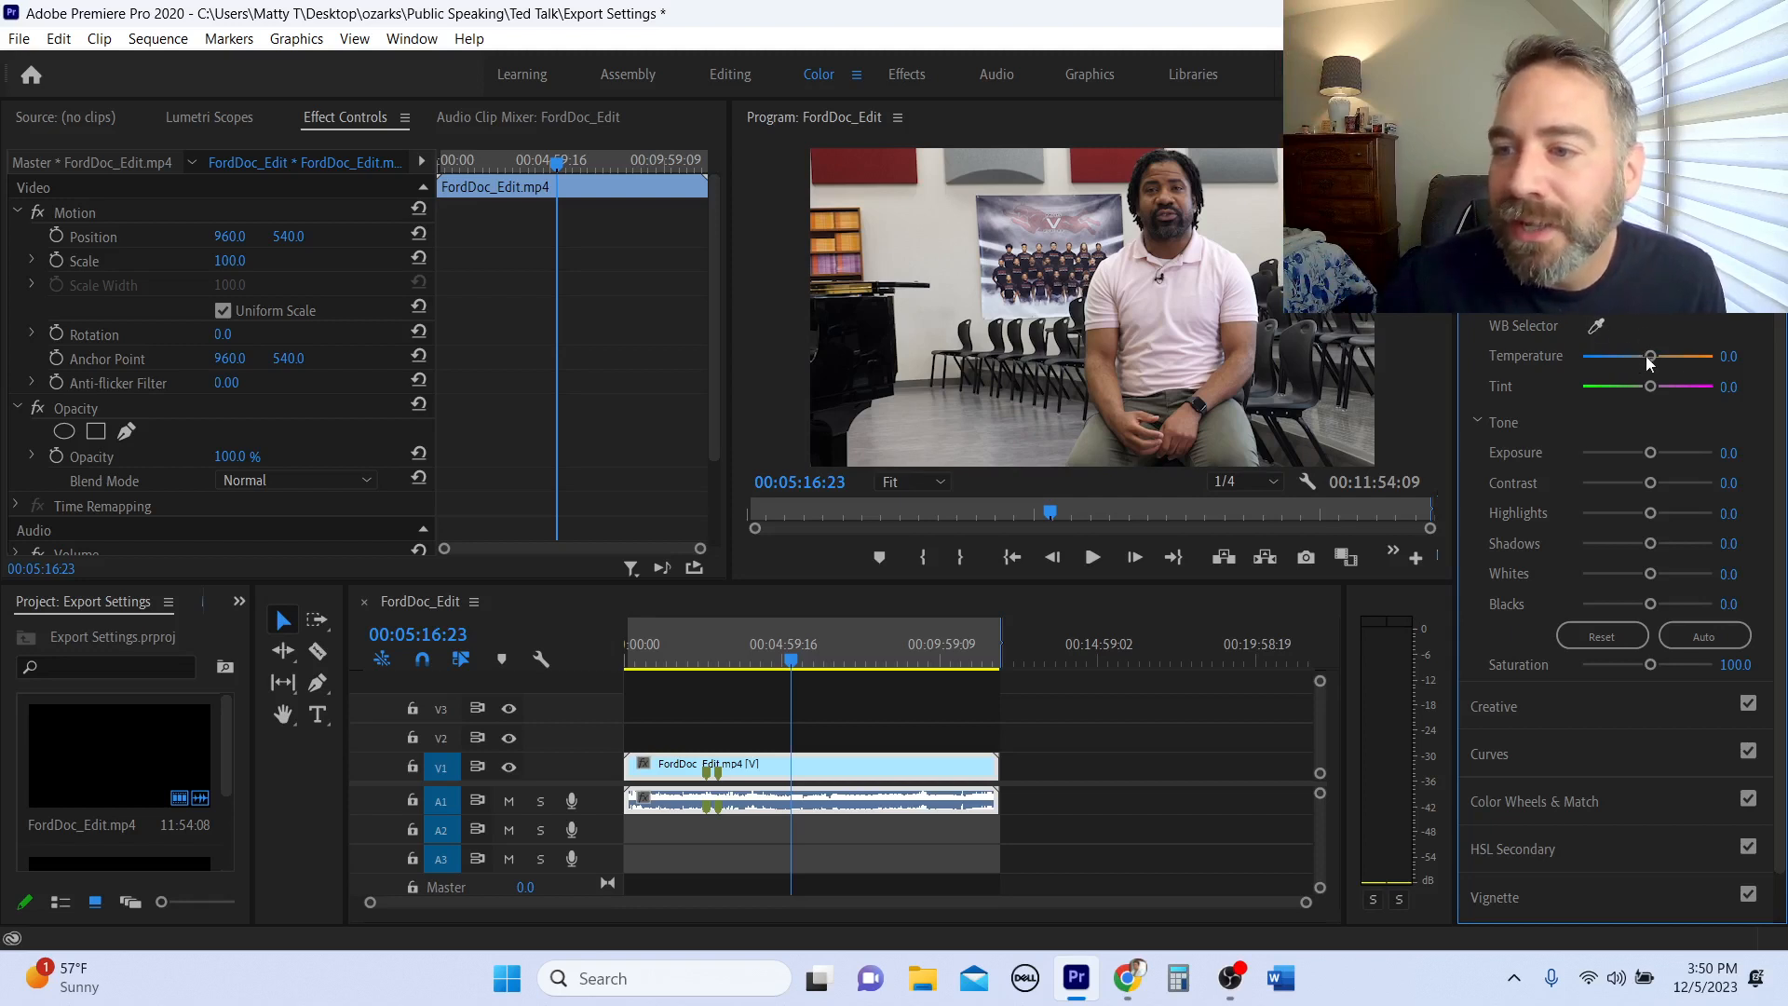
left_click_drag(1651, 357, 1589, 364)
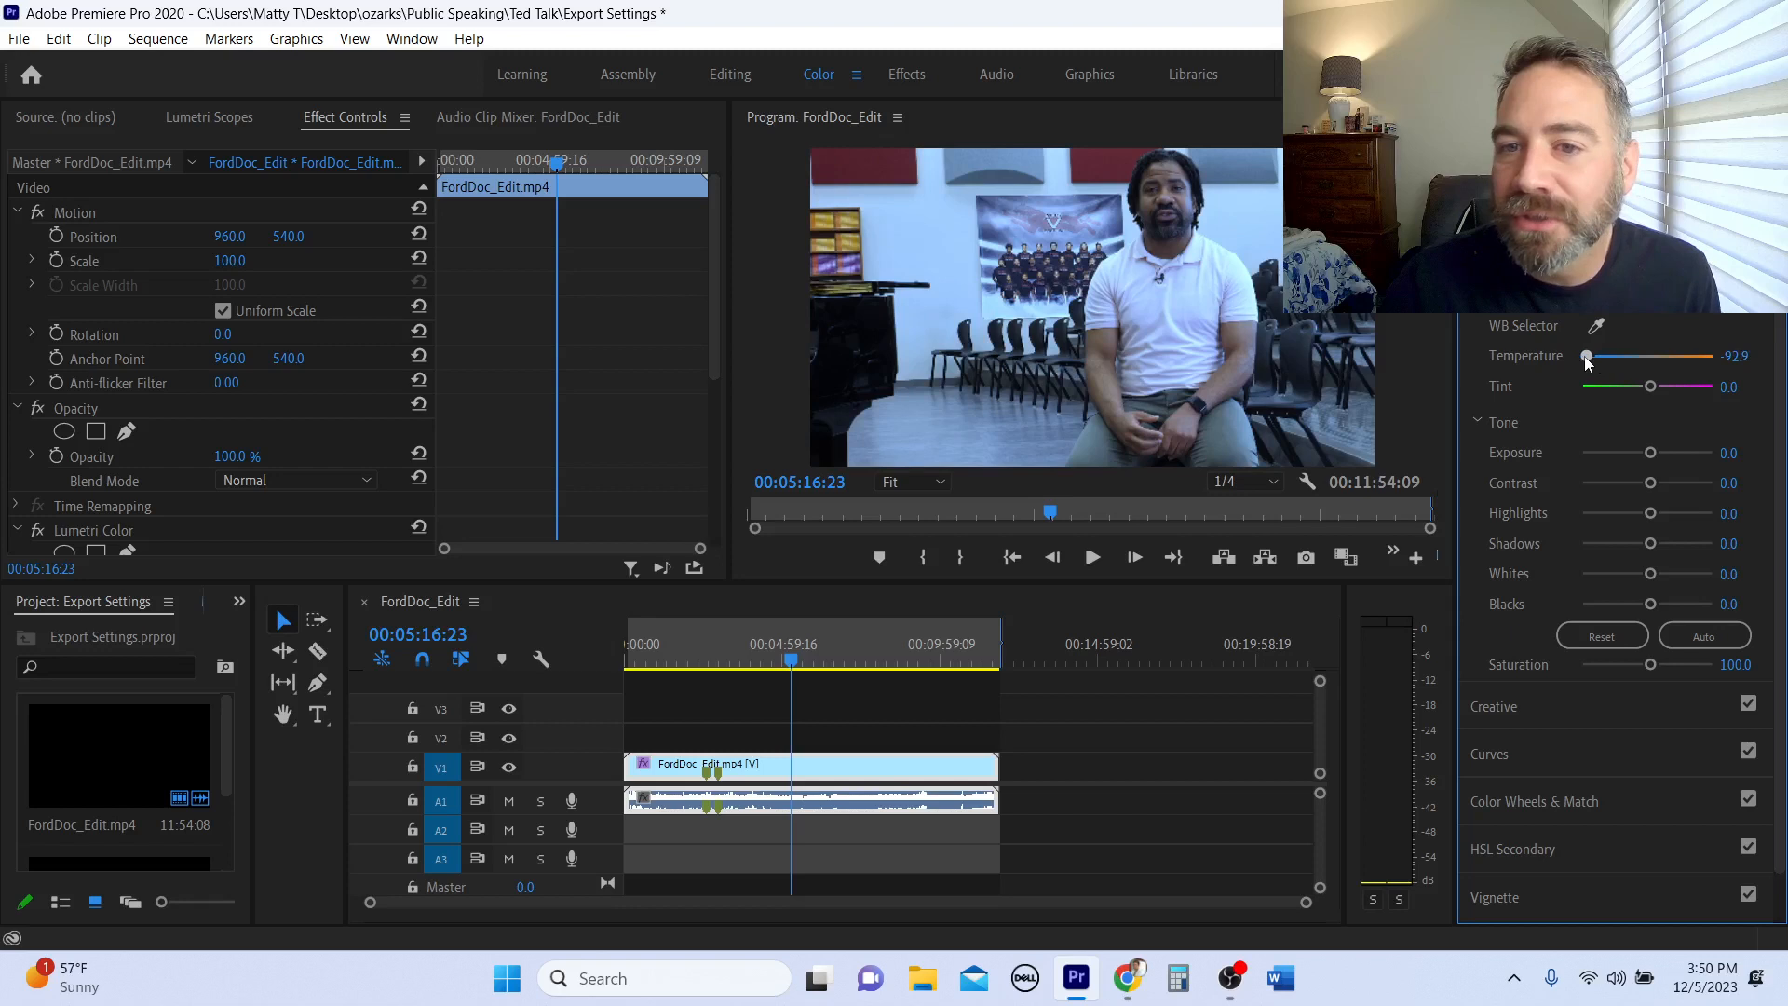
left_click_drag(1589, 364, 1581, 361)
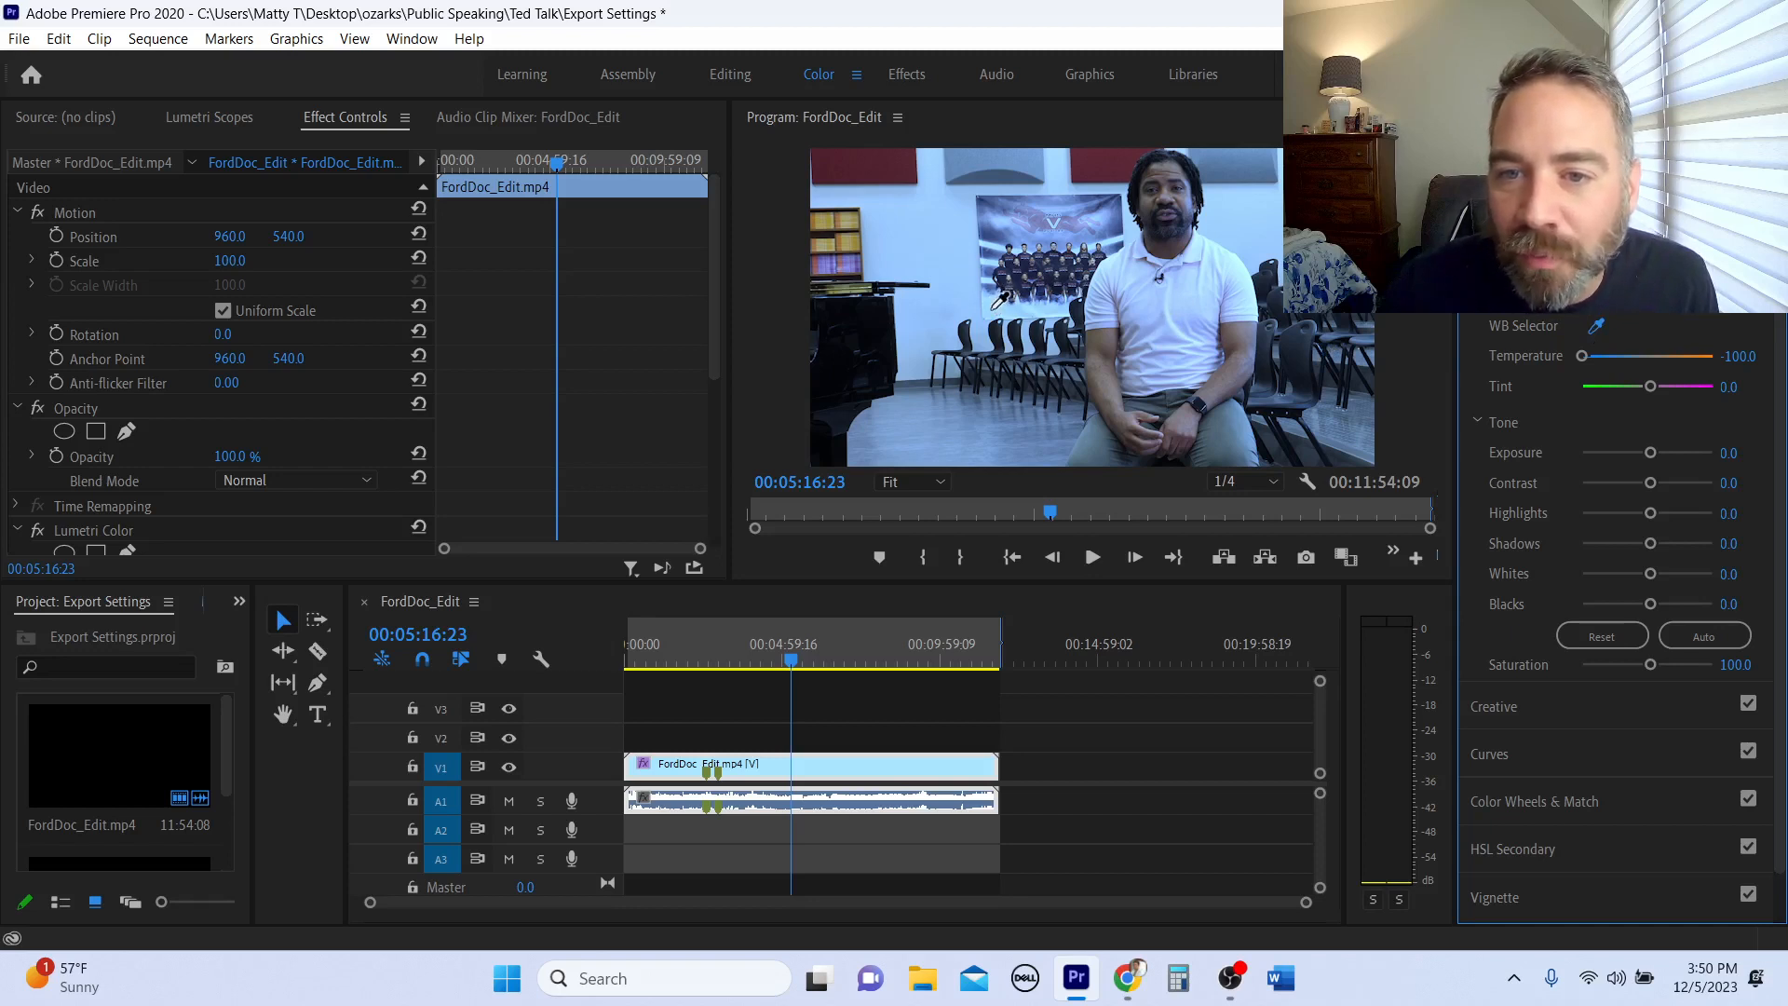
left_click(992, 310)
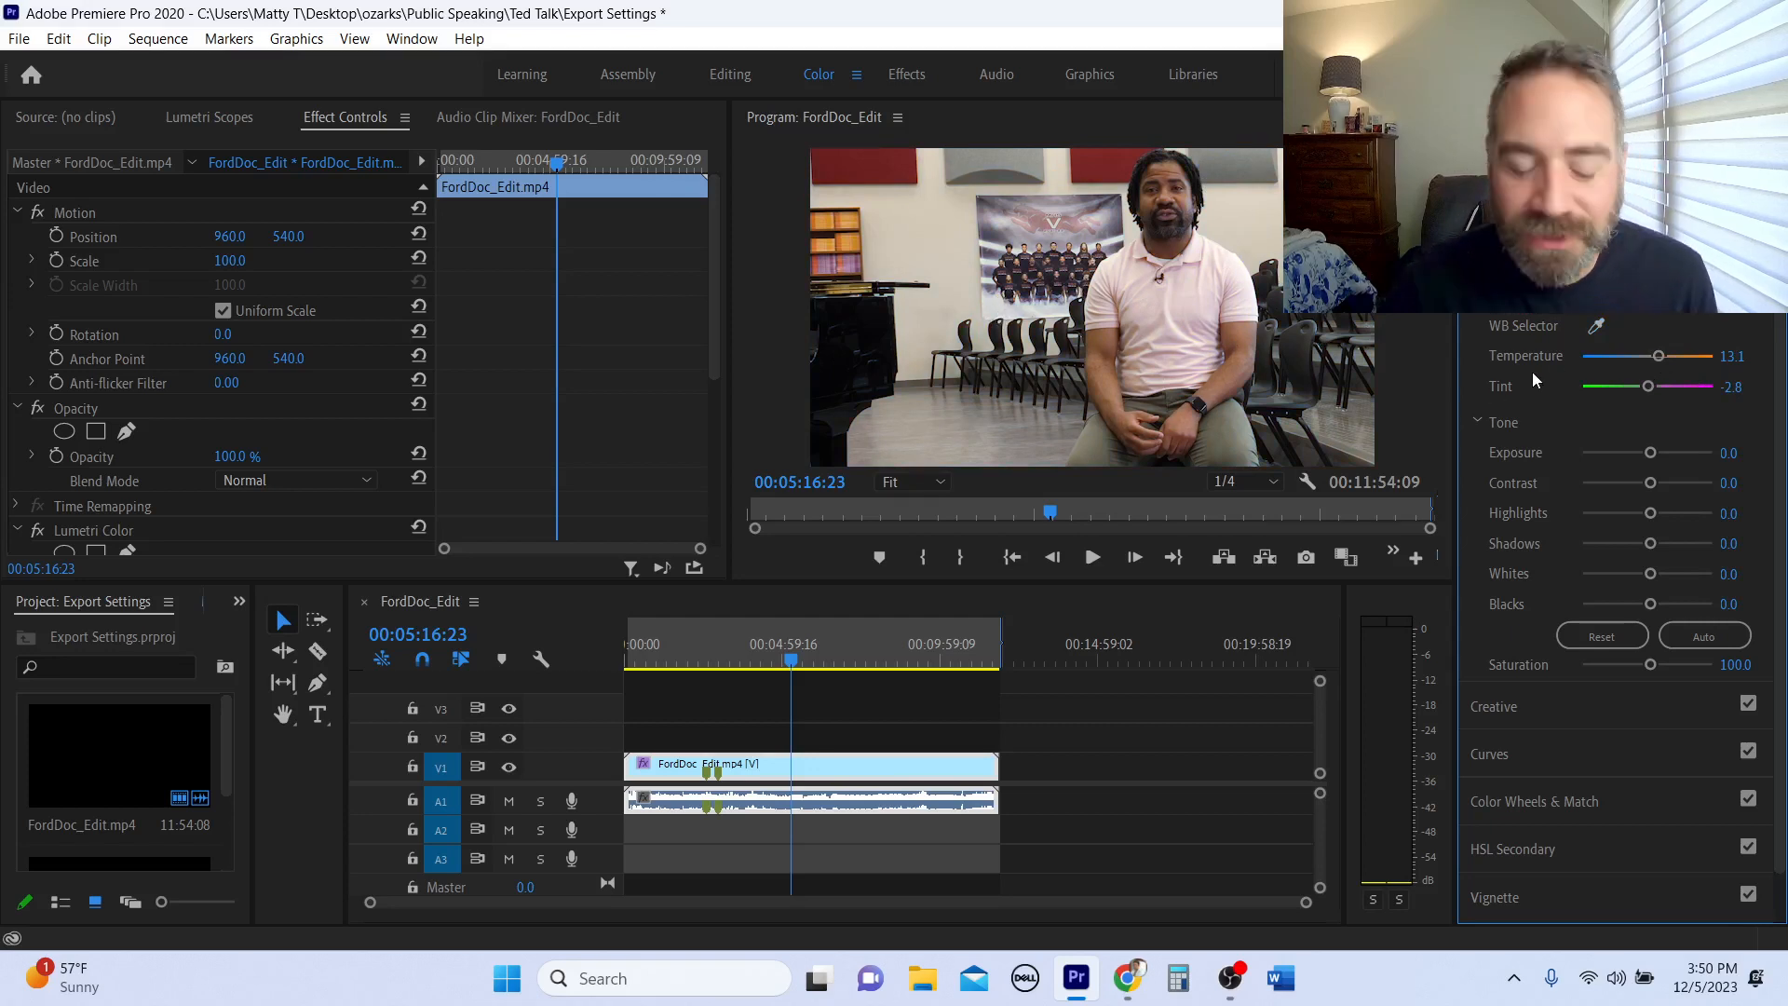
Undo the white balance sampling and the temperature changes on the clip.
key("ctrl+z")
key("ctrl+z")
key("ctrl+z")
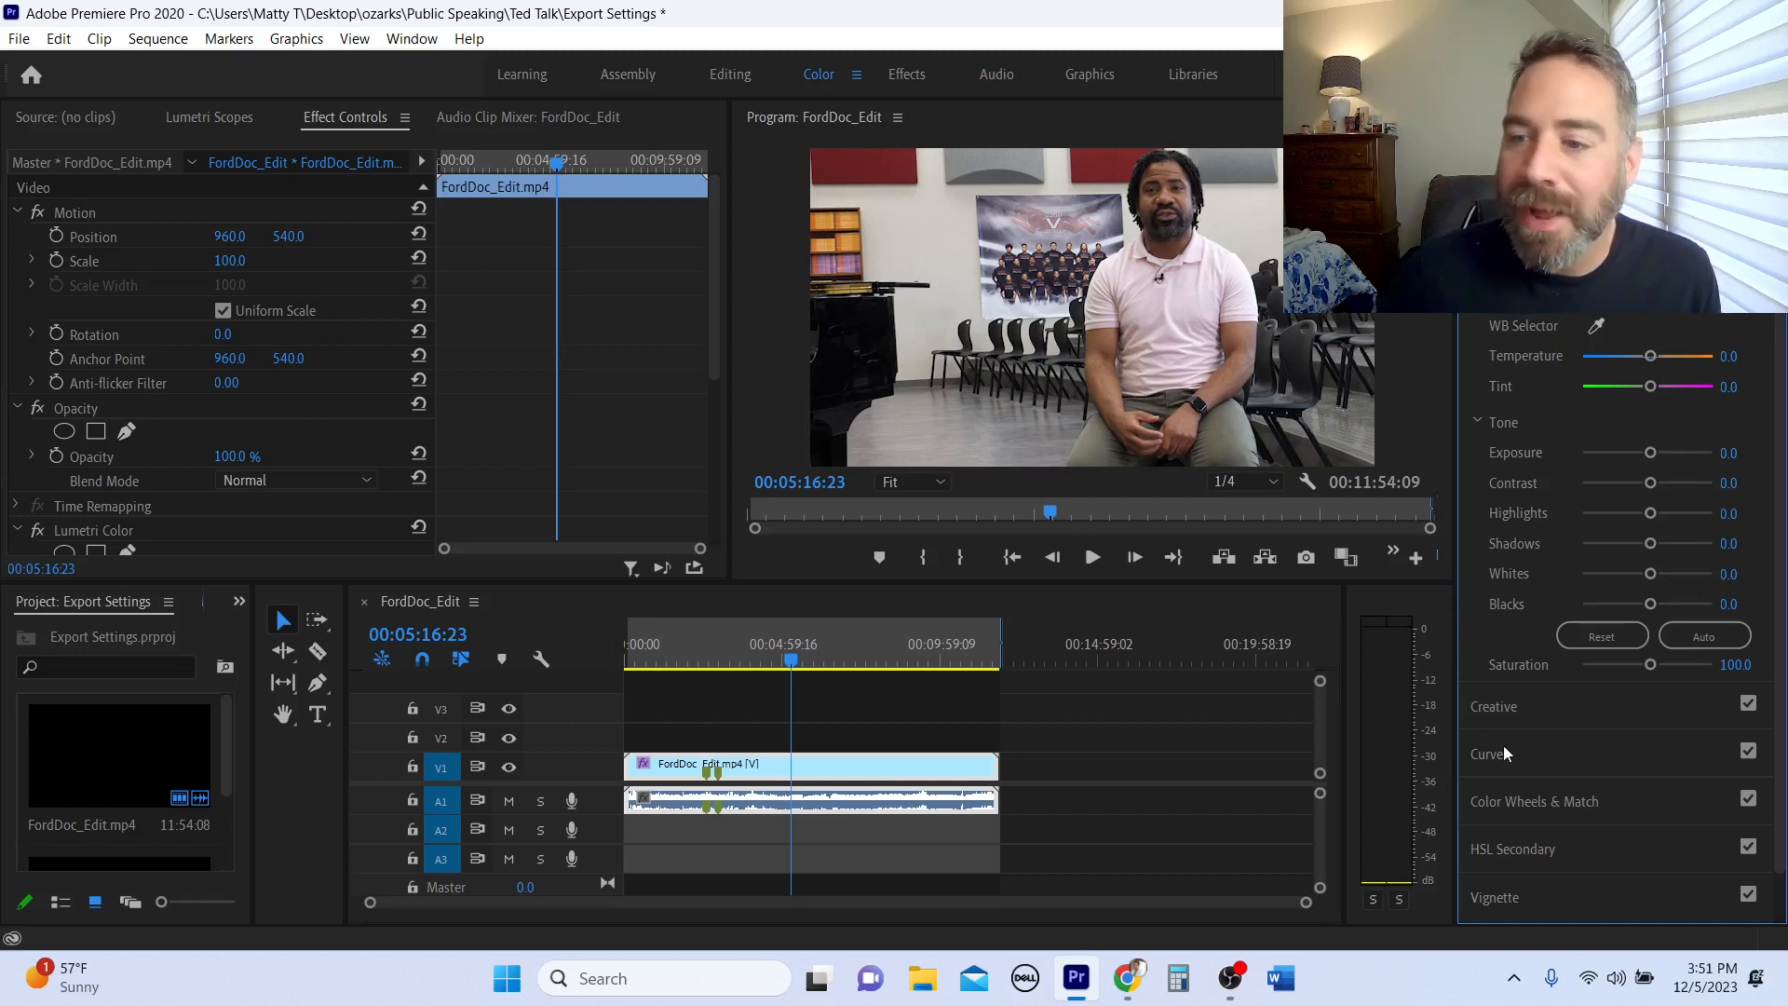
Browse the Lumetri Creative look previews past Kodak 5205 Fuji 3510 (by Adobe) and apply a film look to the clip.
left_click(1617, 715)
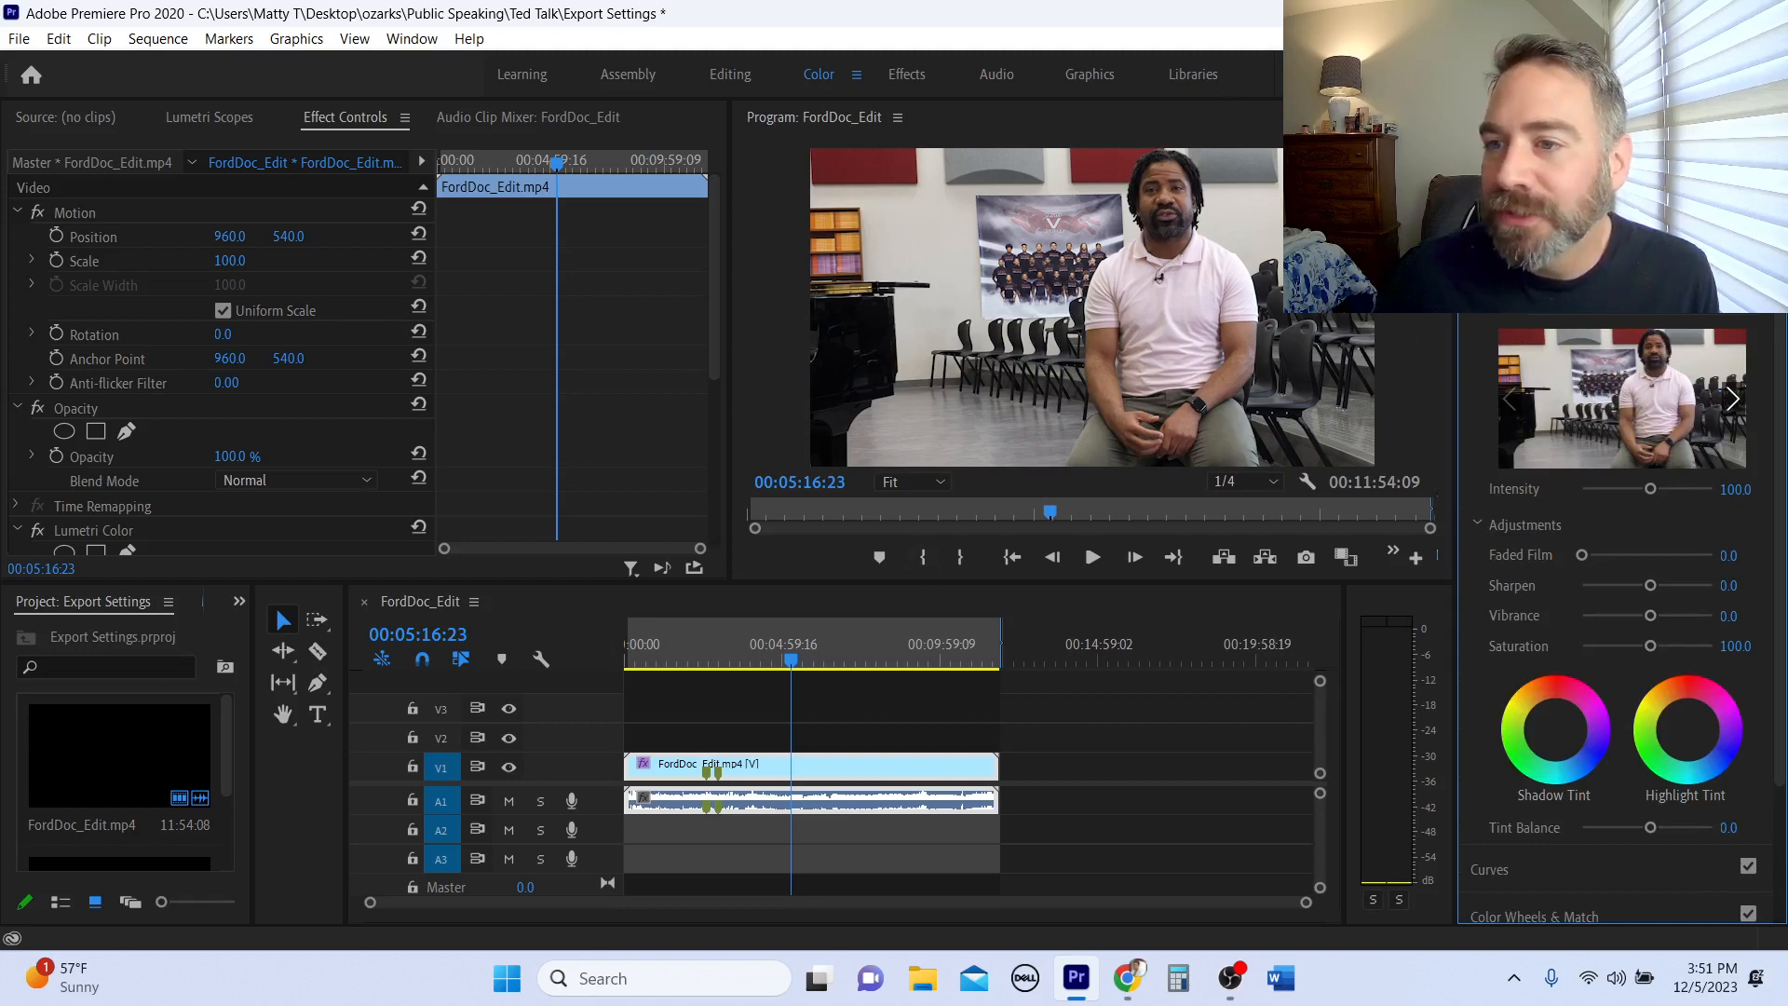
left_click(1734, 403)
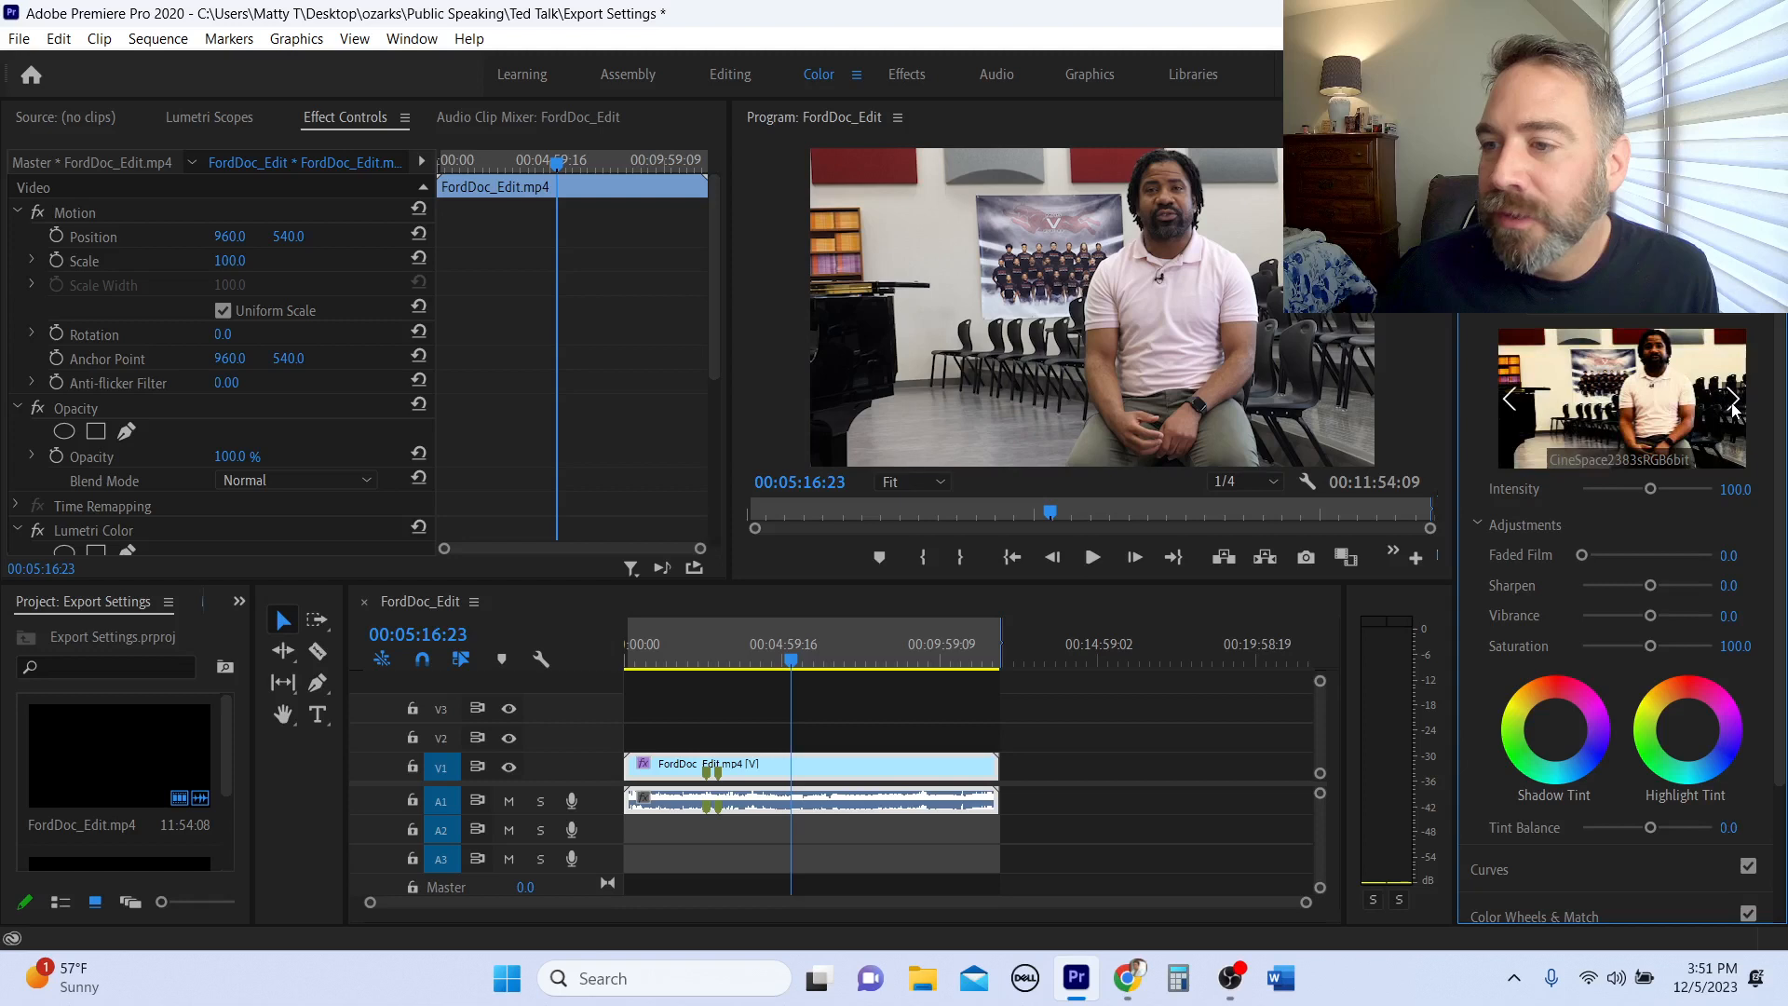
left_click(1734, 402)
left_click(1734, 402)
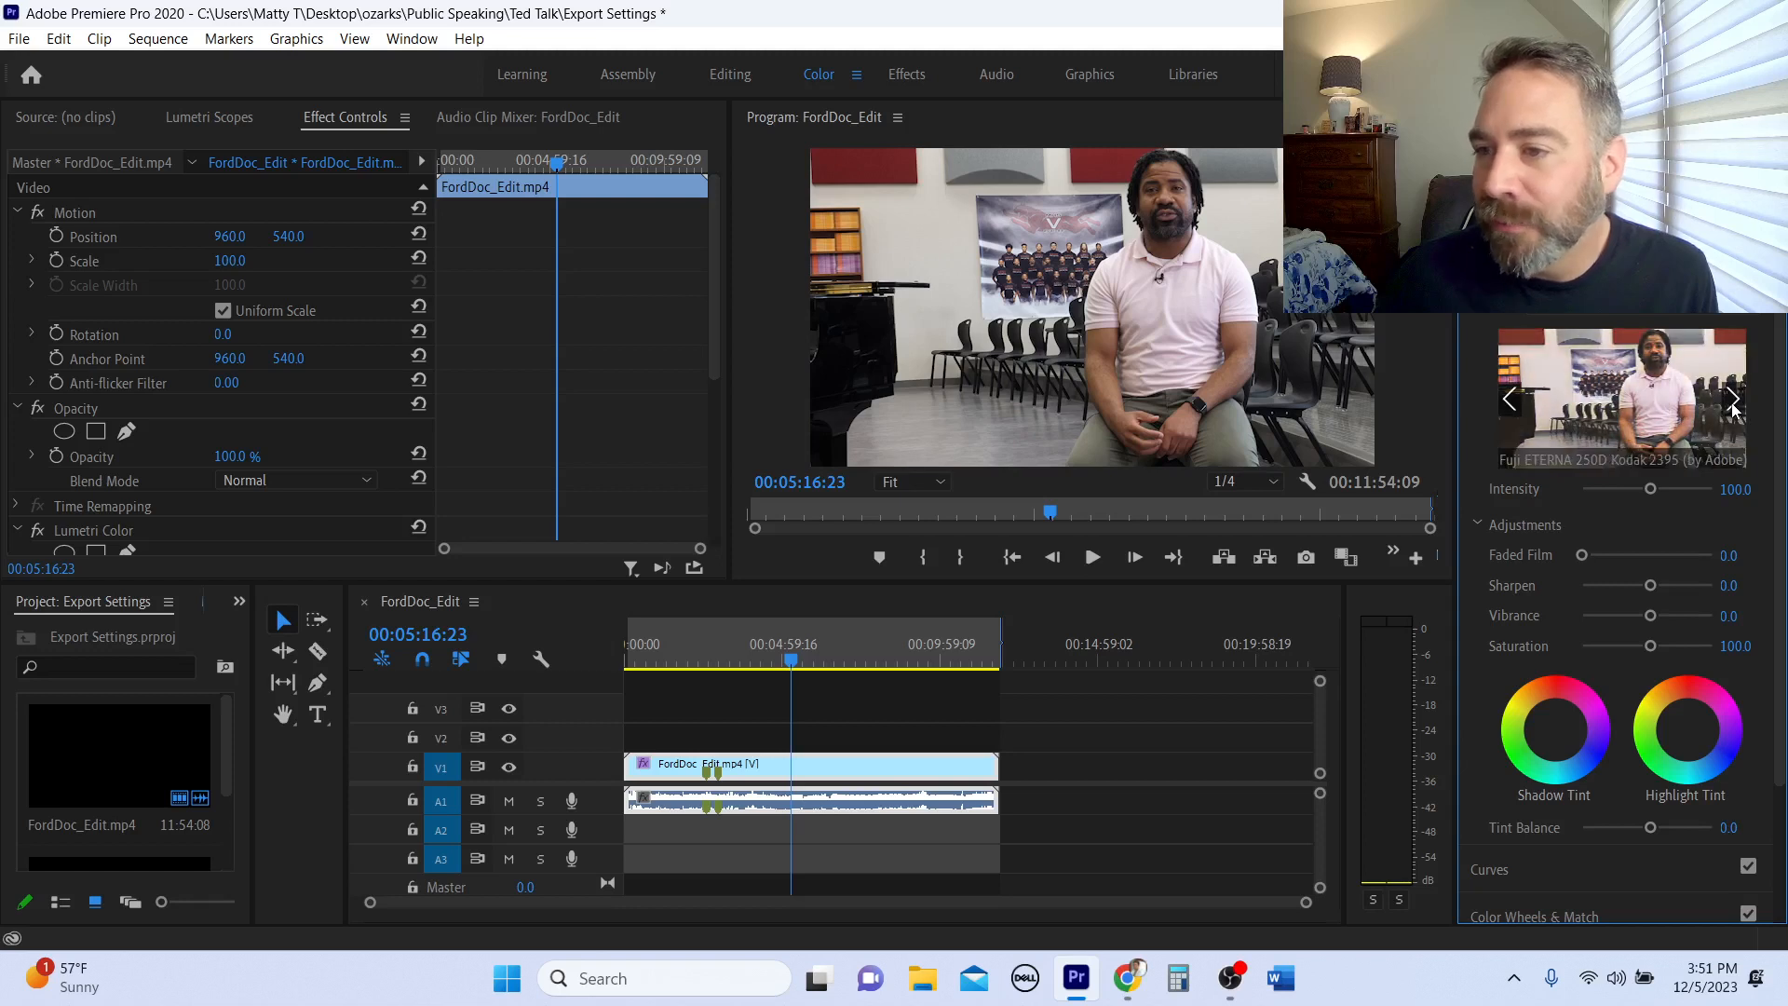
left_click(1734, 402)
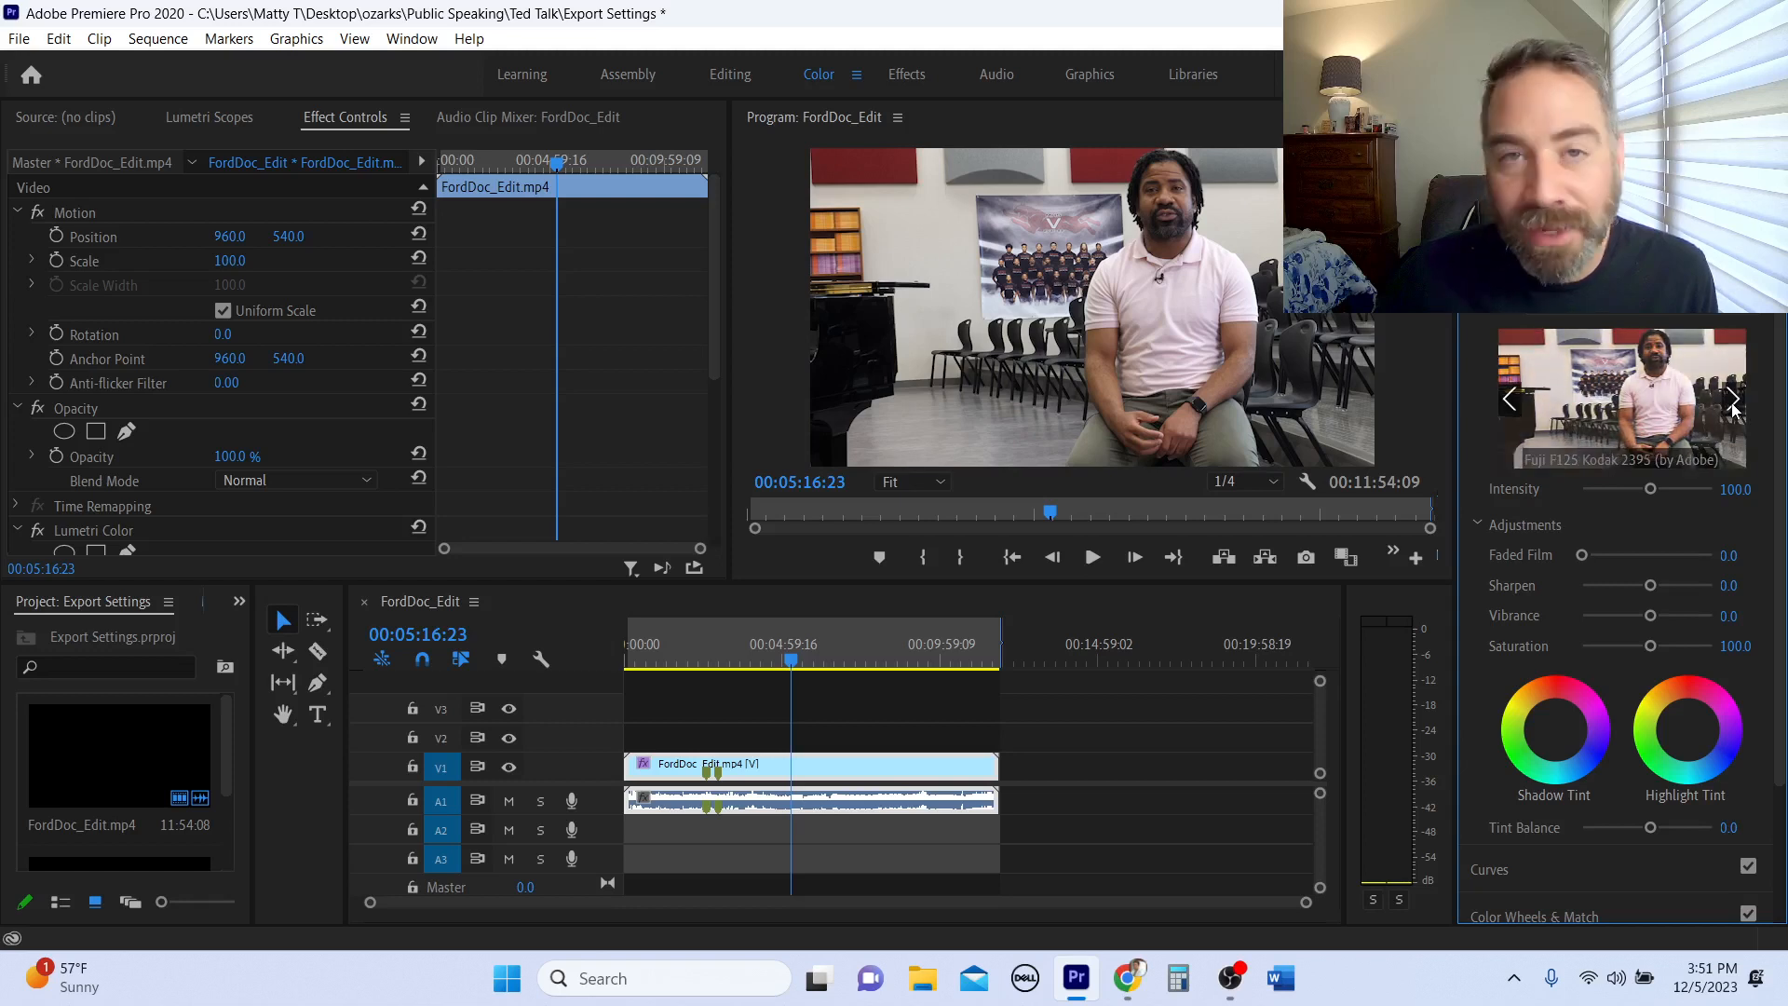
left_click(1734, 402)
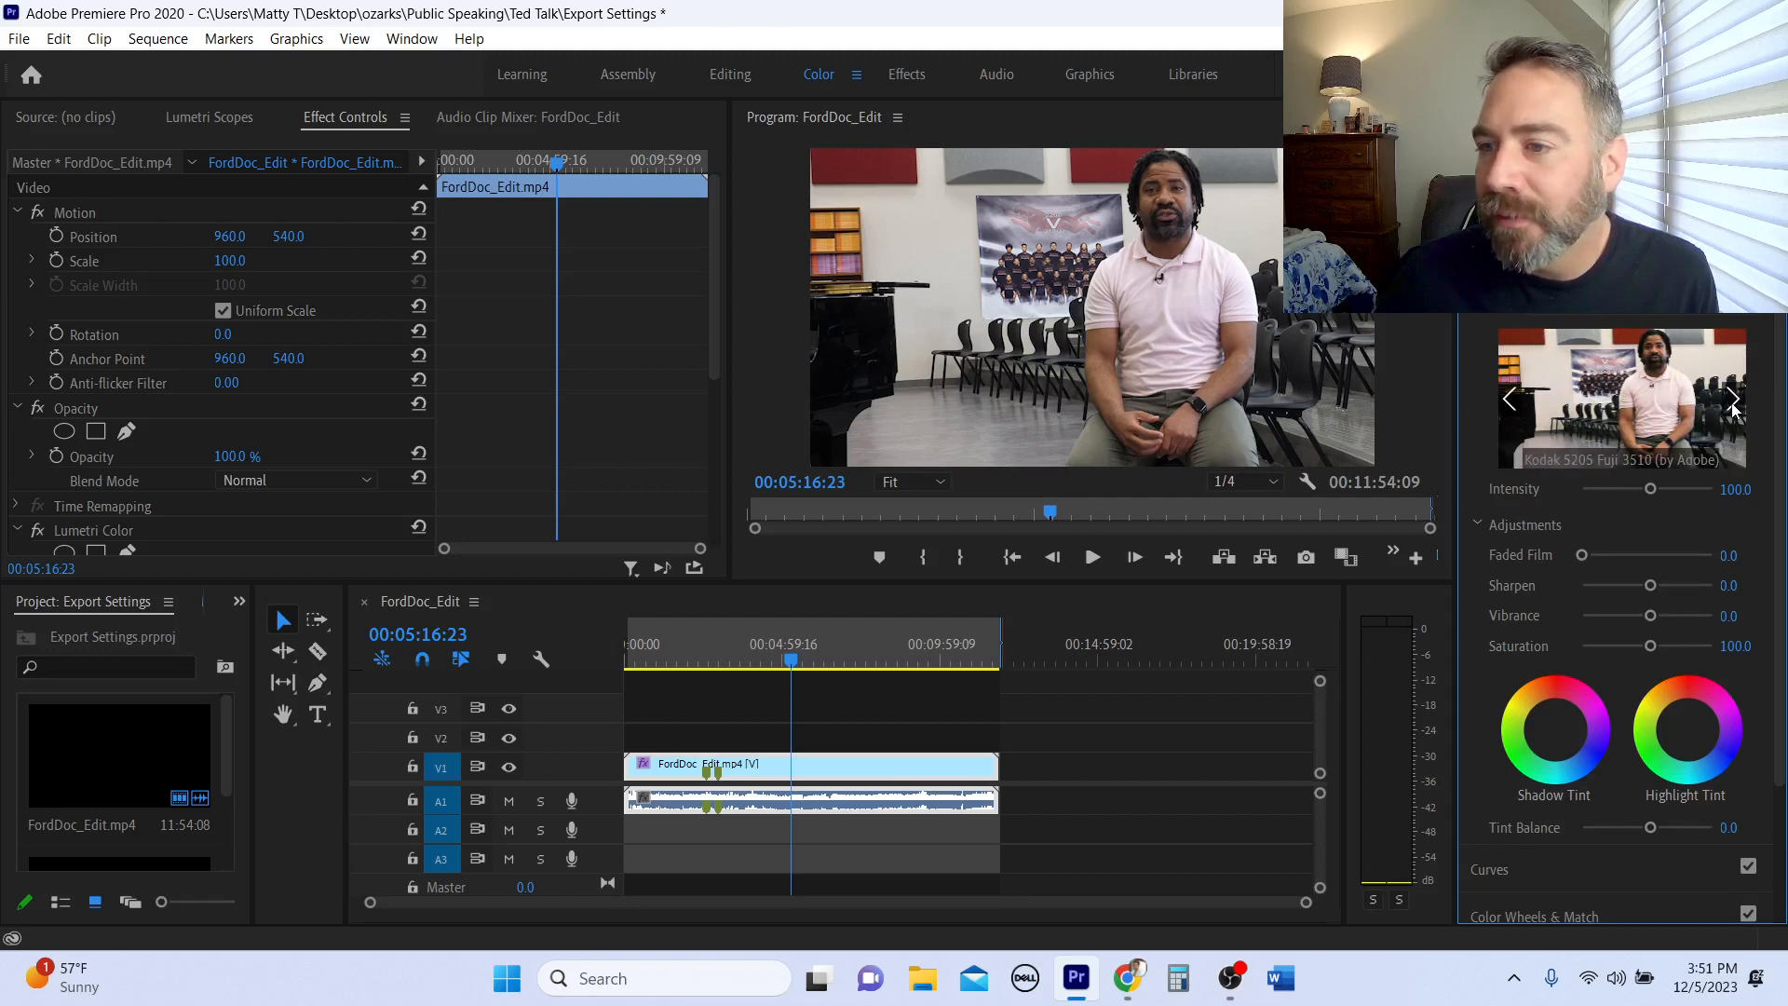
left_click(1734, 403)
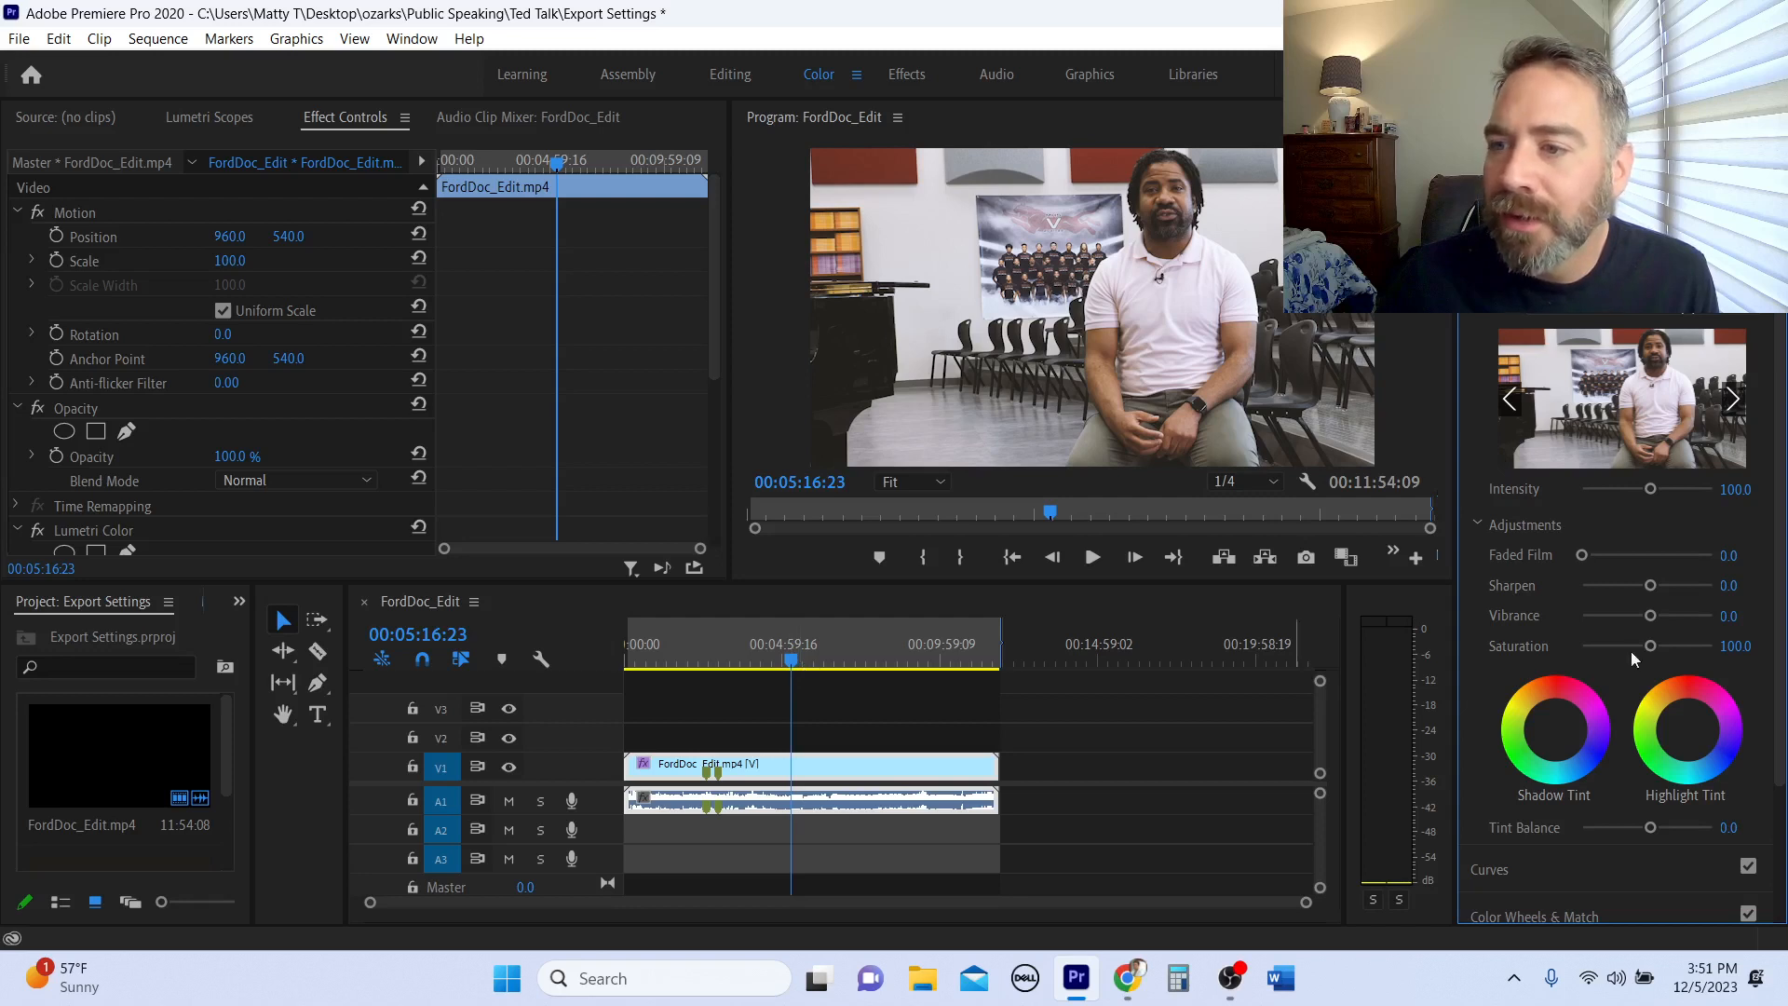
Go back through the Creative look previews to the original picture and clear the applied look from the clip.
left_click(1509, 401)
left_click(1510, 402)
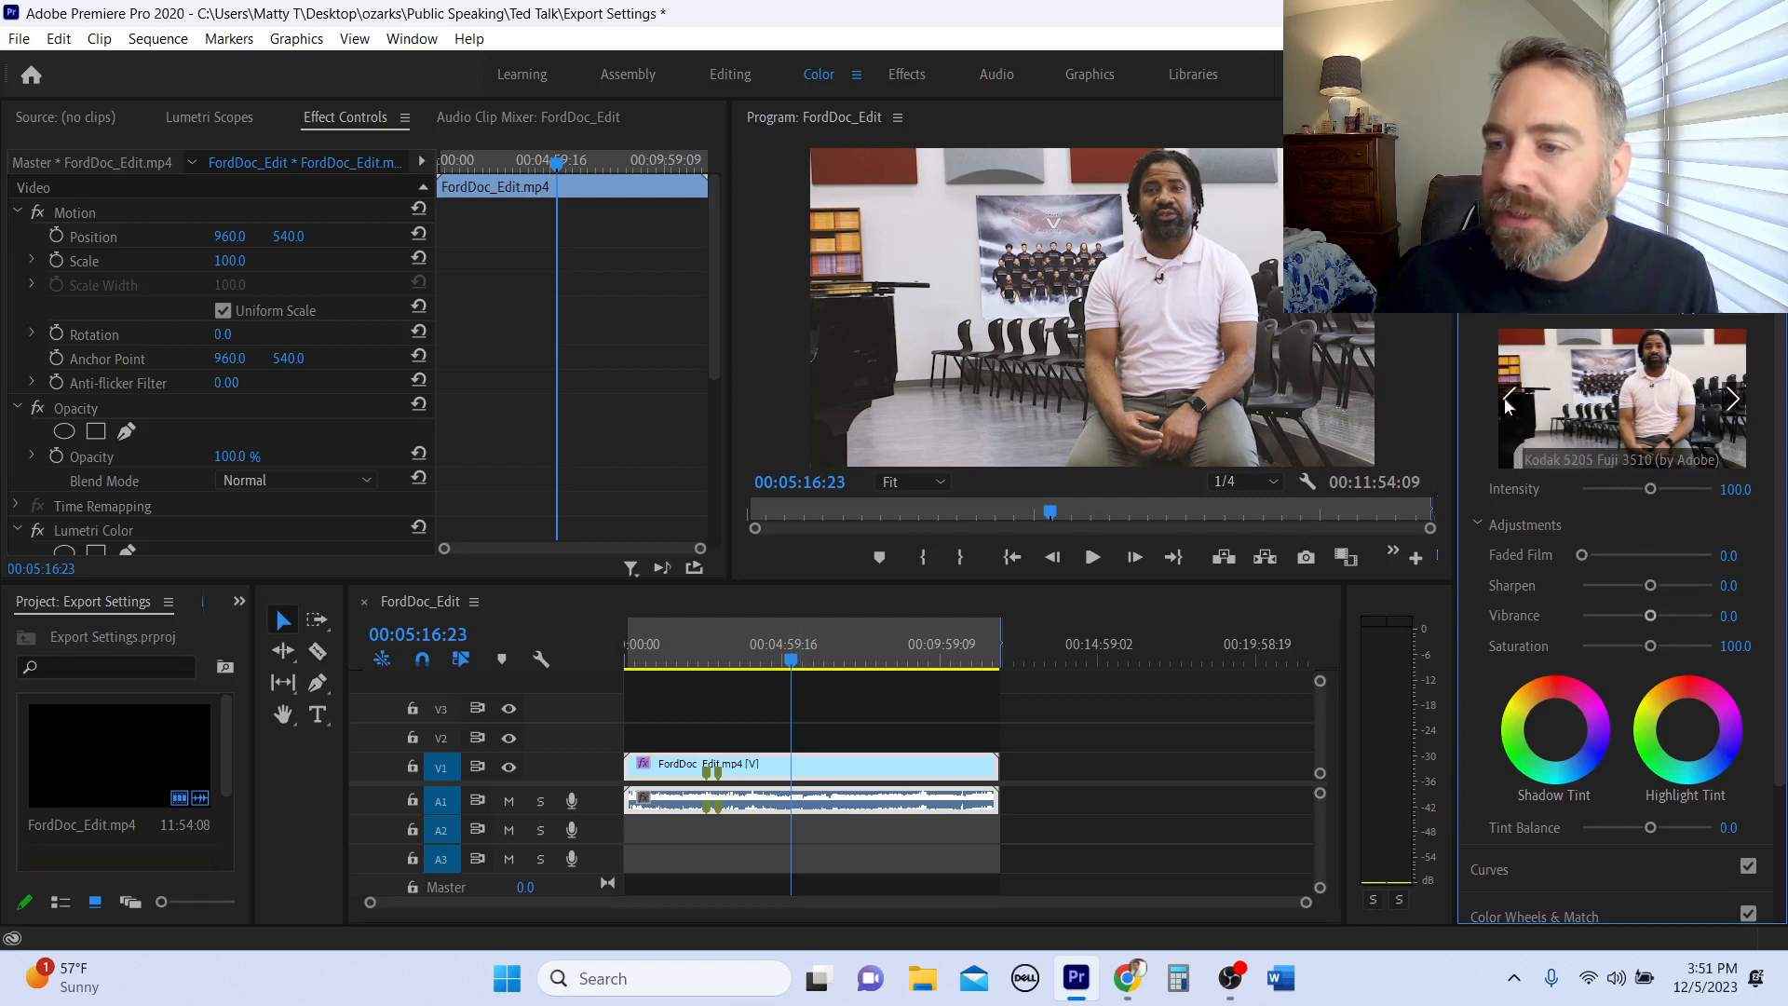
left_click(1509, 402)
left_click(1506, 405)
left_click(1507, 405)
left_click(1507, 405)
left_click(1507, 405)
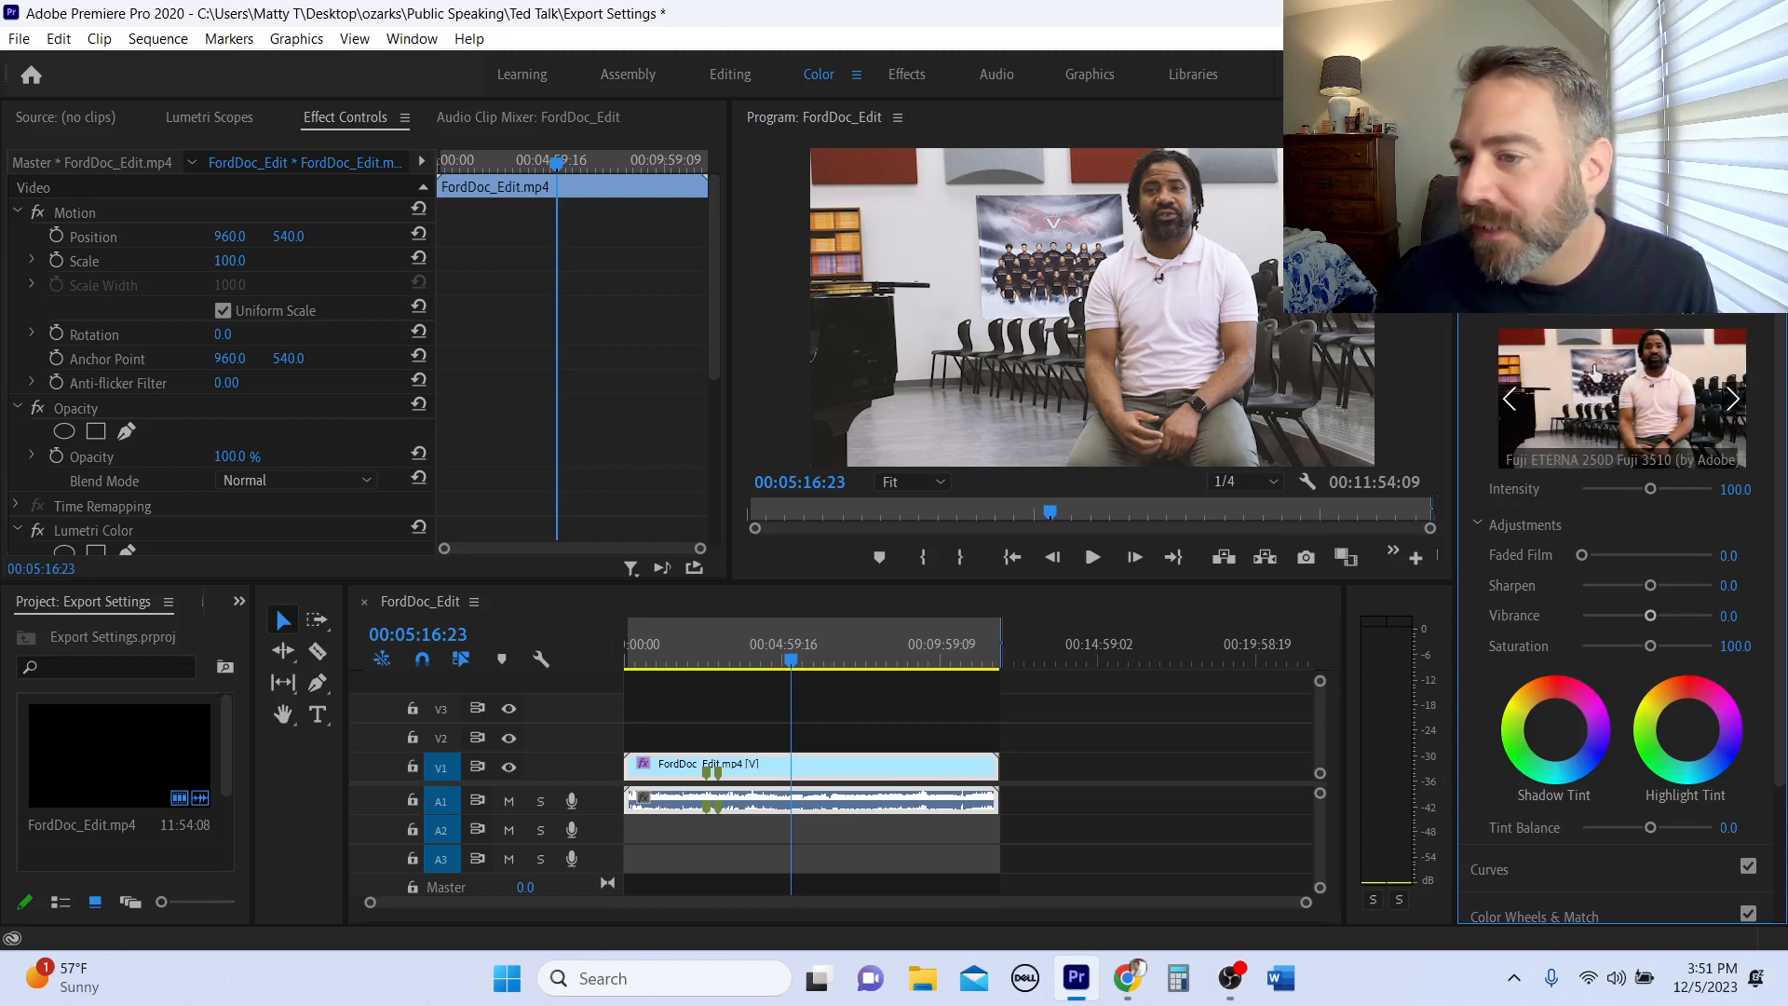
left_click(1510, 402)
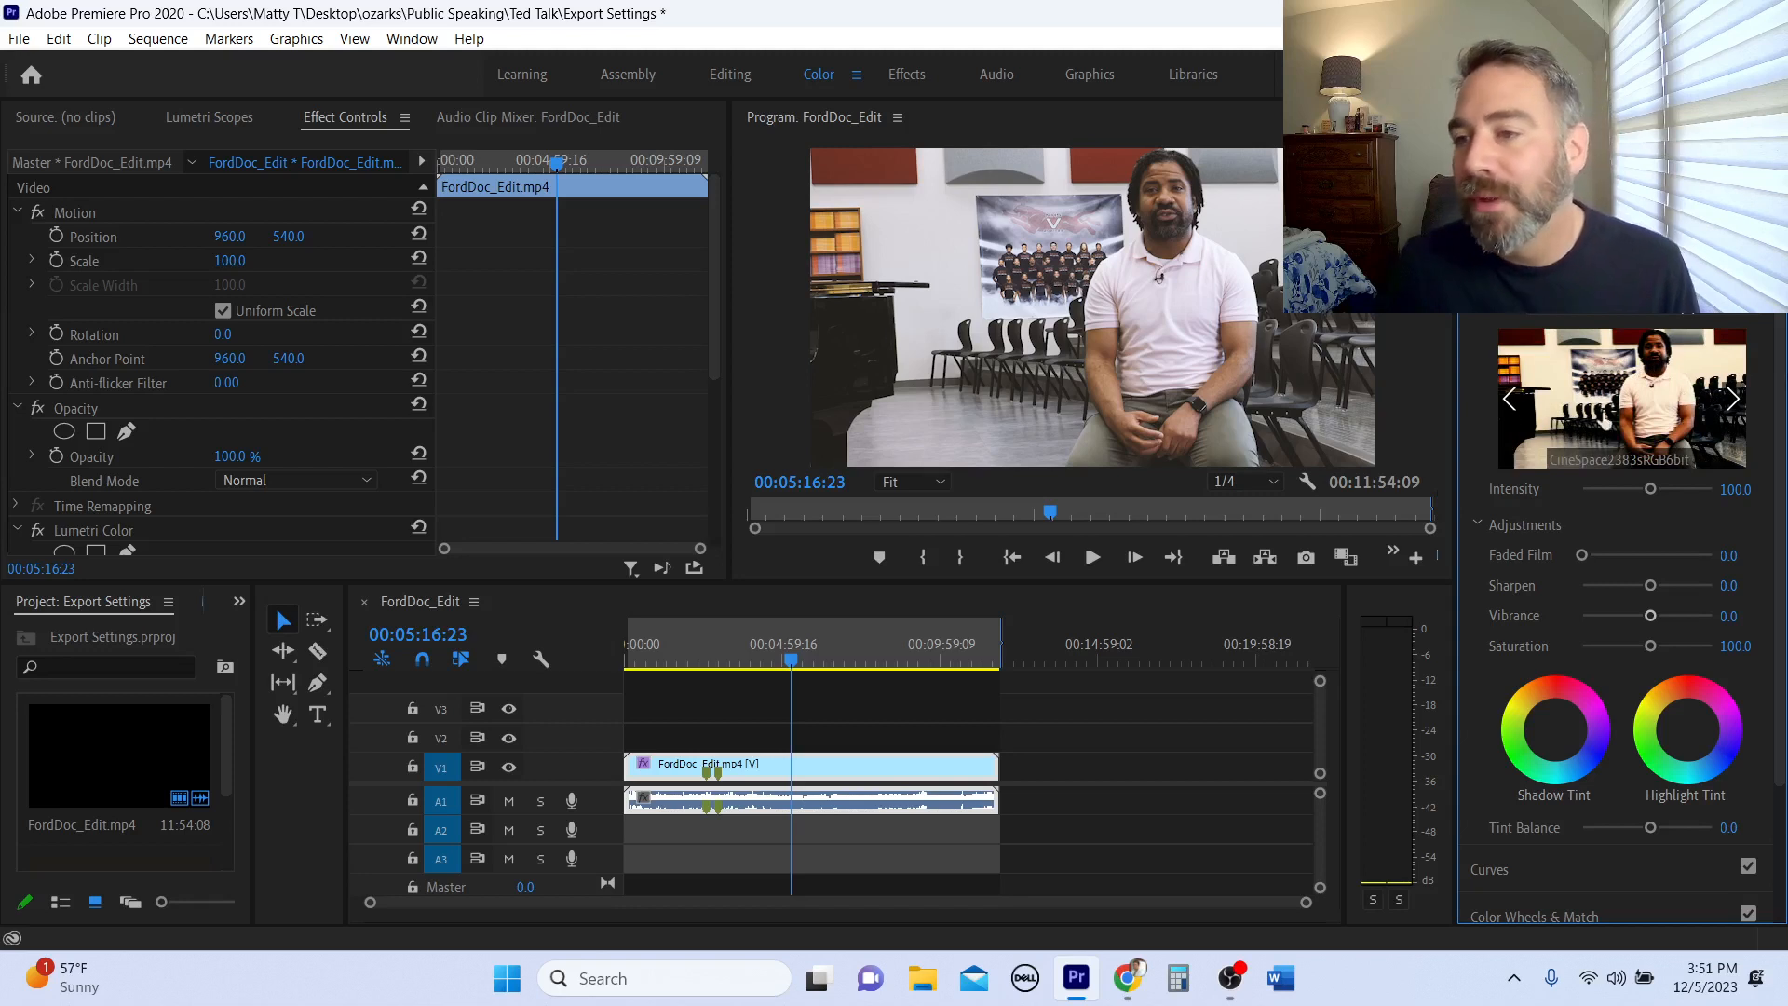
left_click(1510, 403)
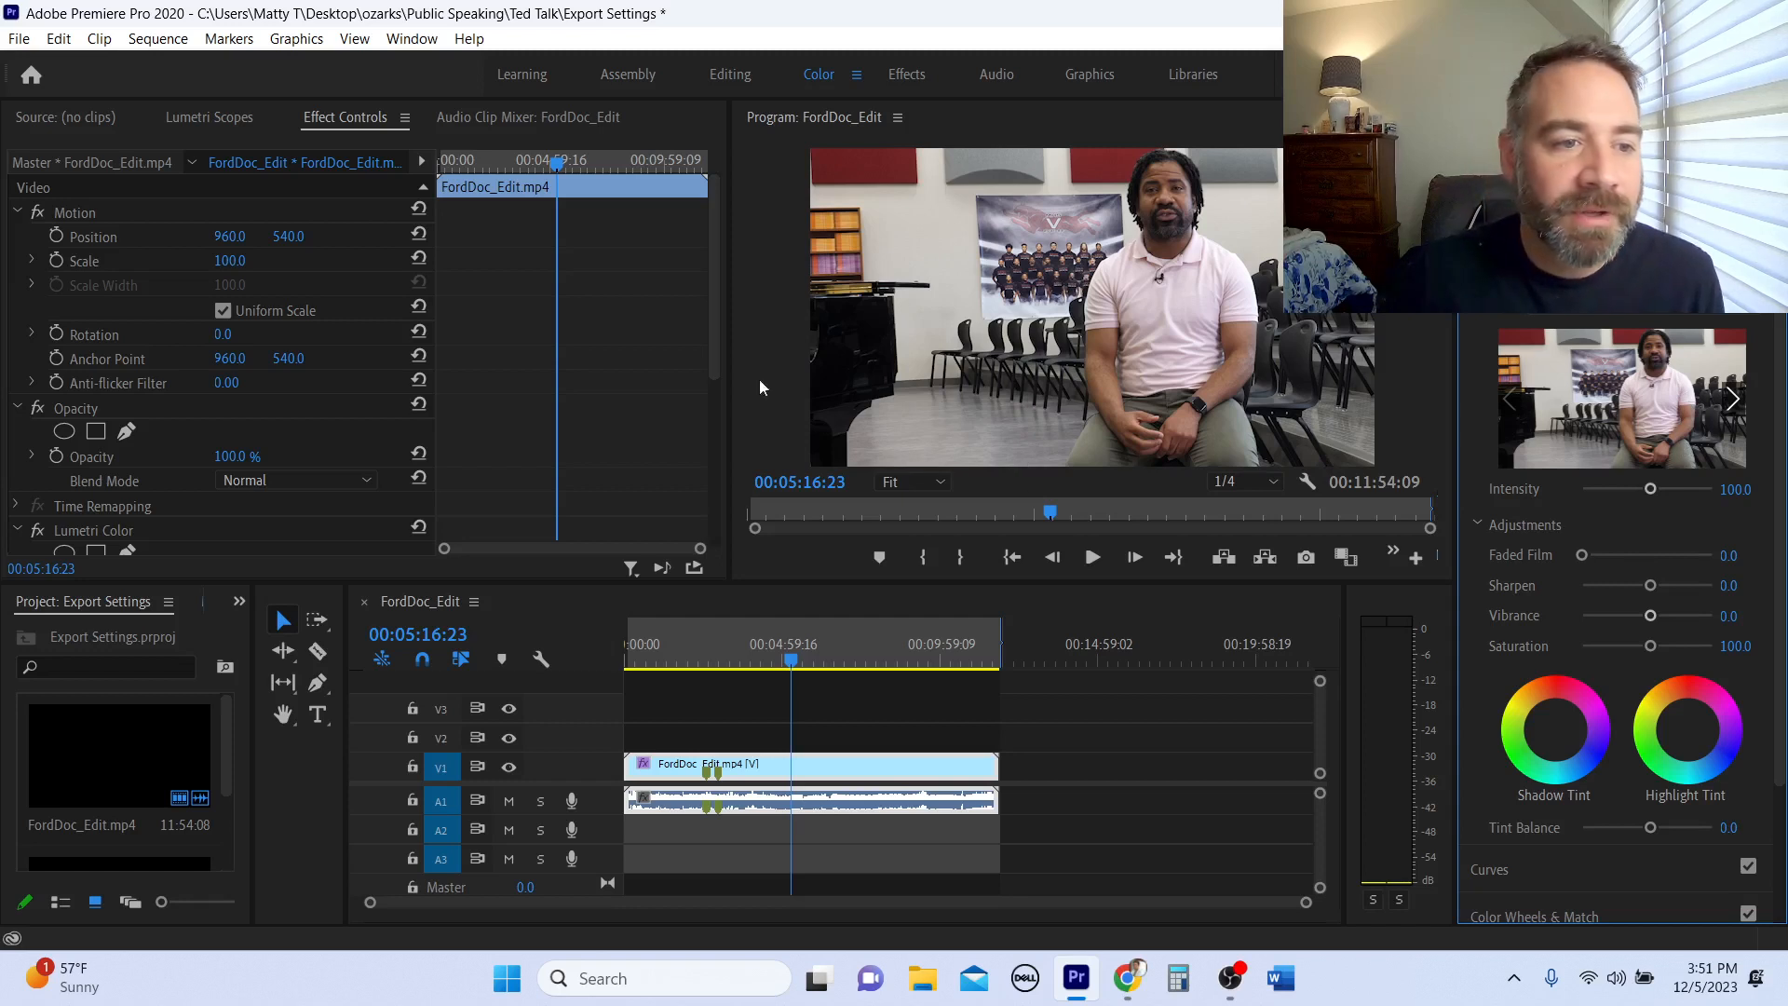
Turn the clip's Lumetri Color effect off and on again to compare the picture with and without it.
left_click(717, 239)
left_click_drag(717, 239, 722, 334)
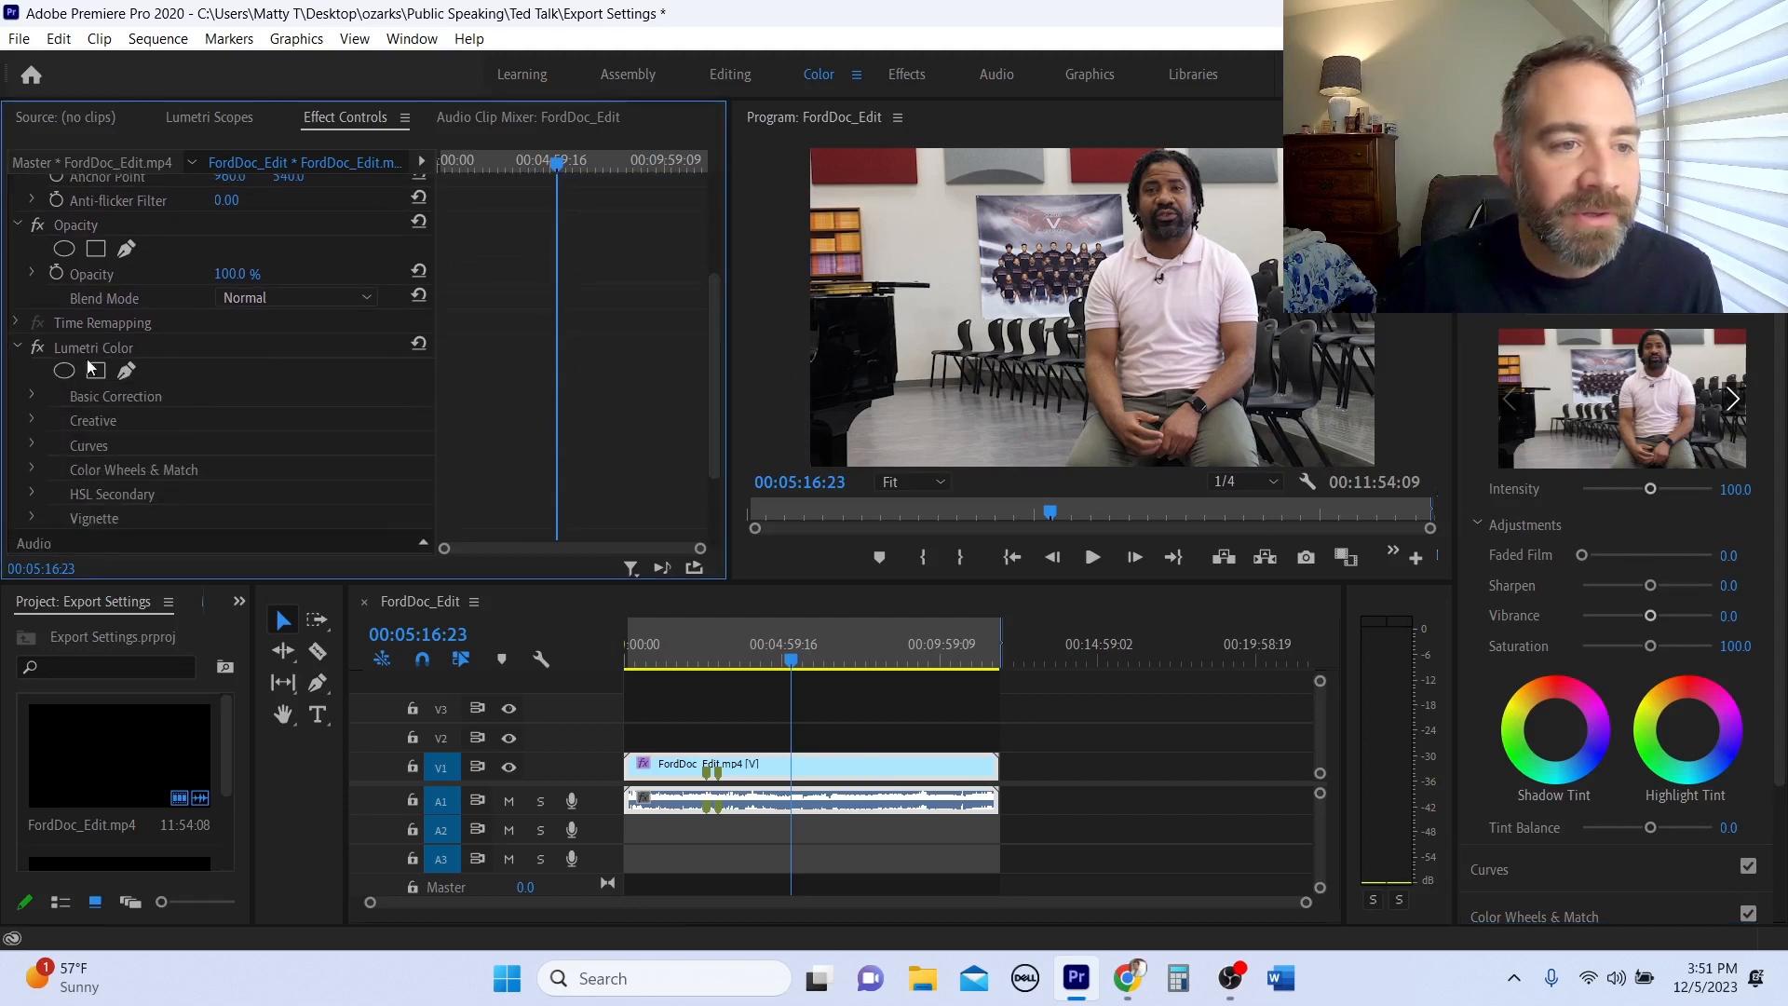
left_click(41, 348)
left_click(45, 347)
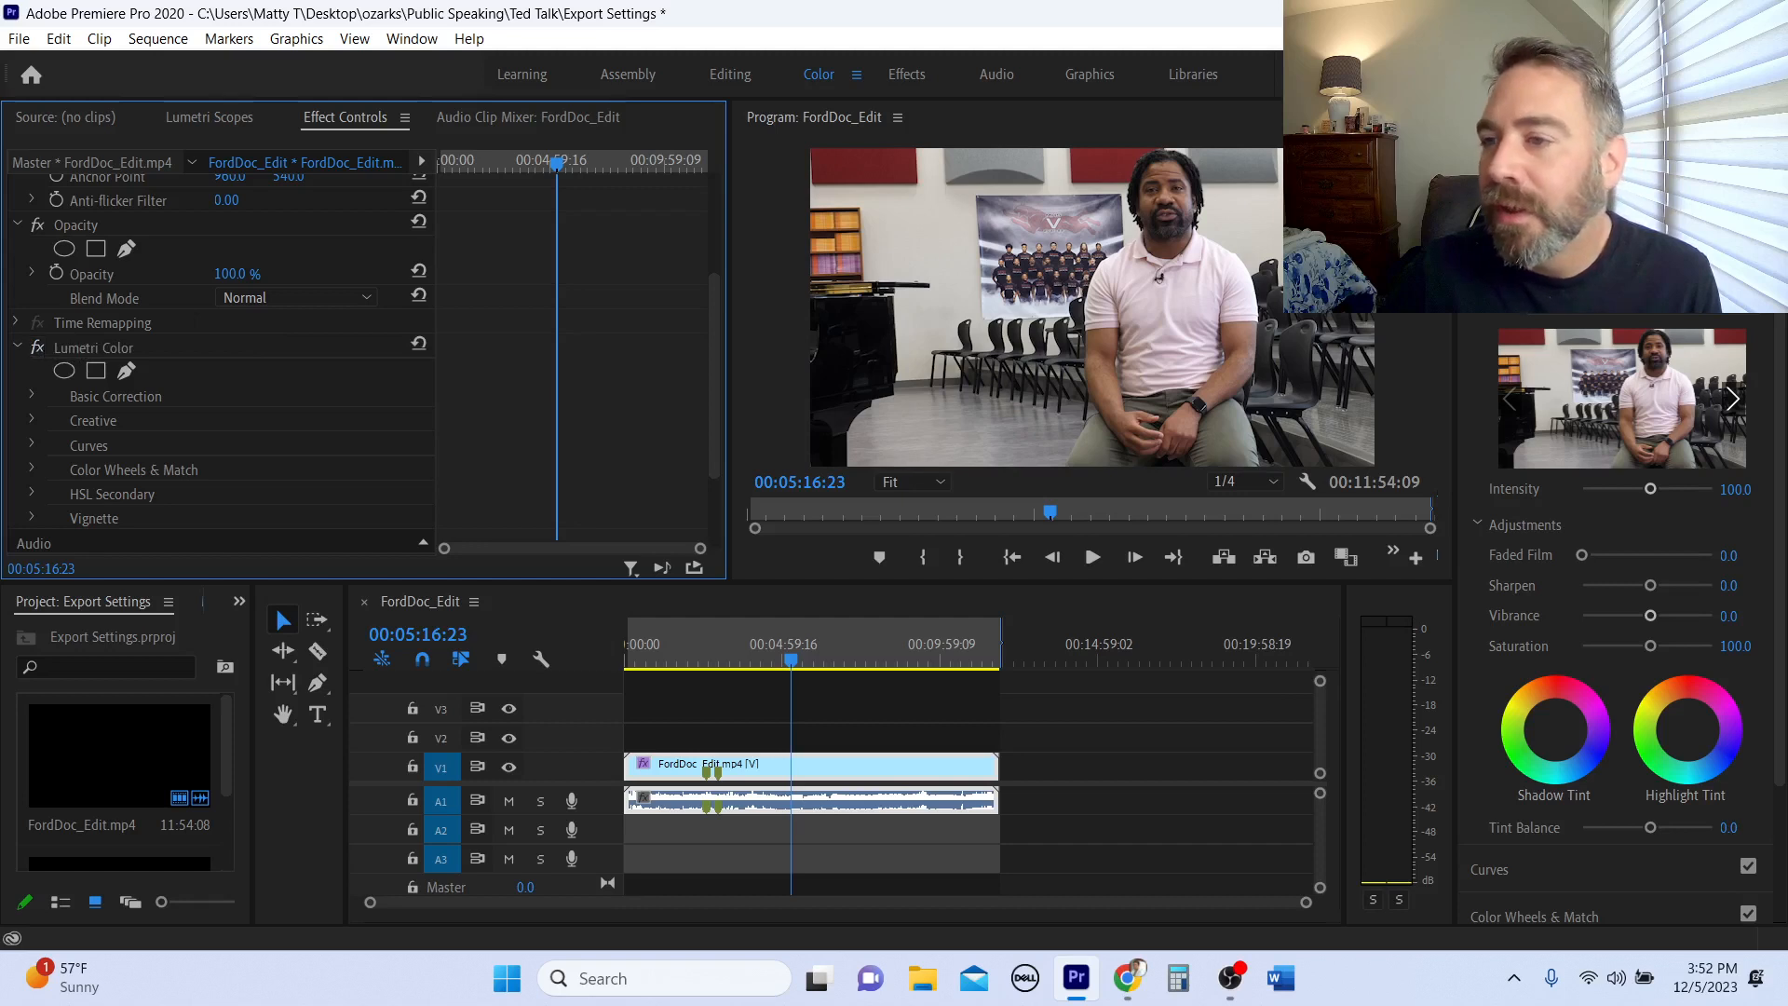
Try the CineSpace2383sRGB6bit look on the clip, comparing with Creative adjustments off and on, and clear the look.
left_click(1732, 400)
left_click(1609, 407)
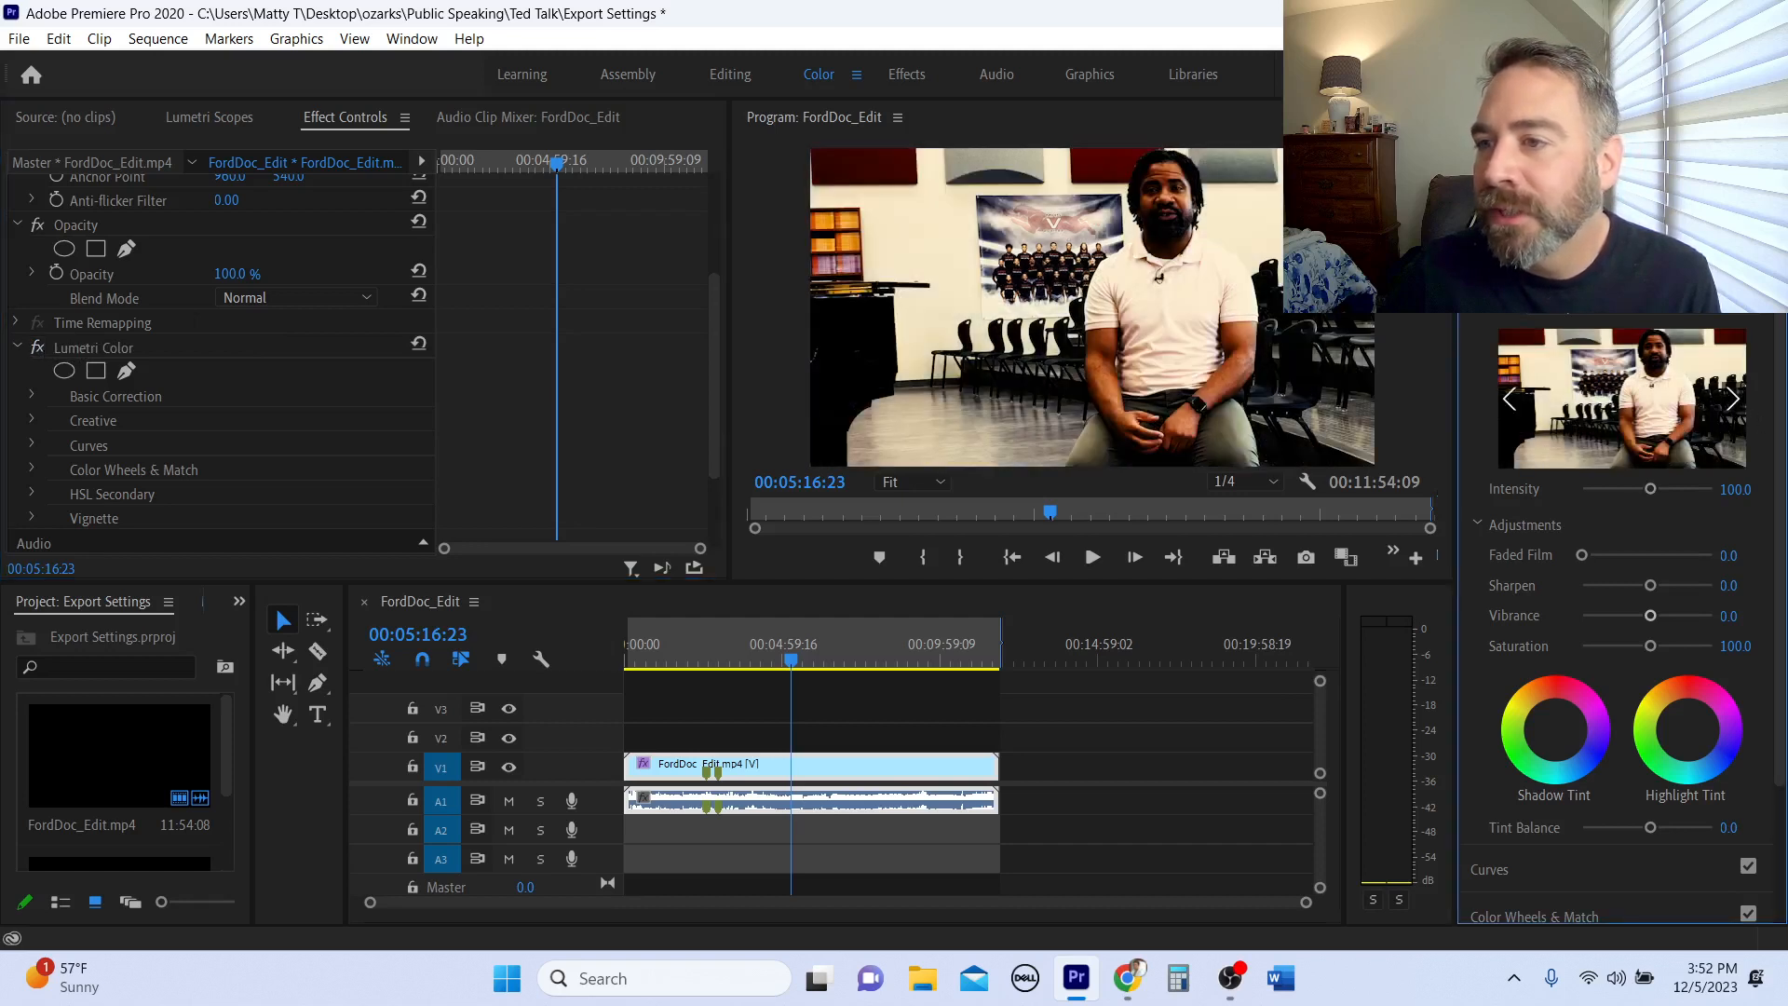
left_click(1748, 265)
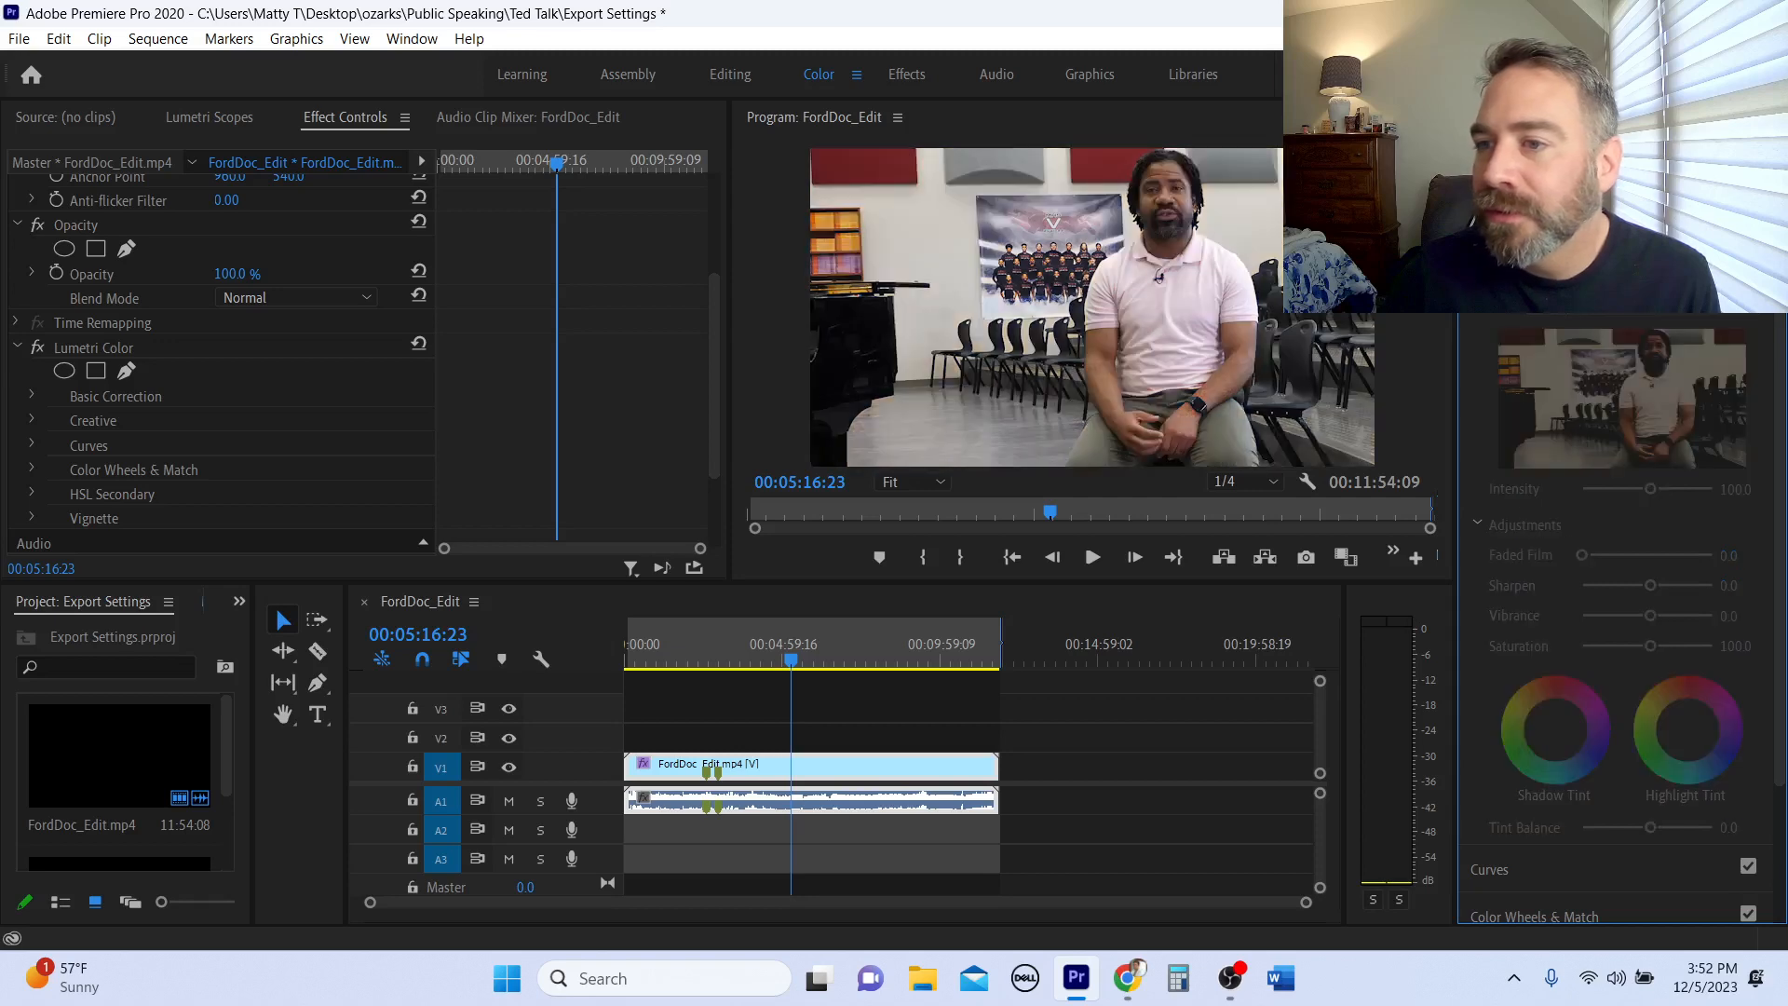
left_click(1748, 265)
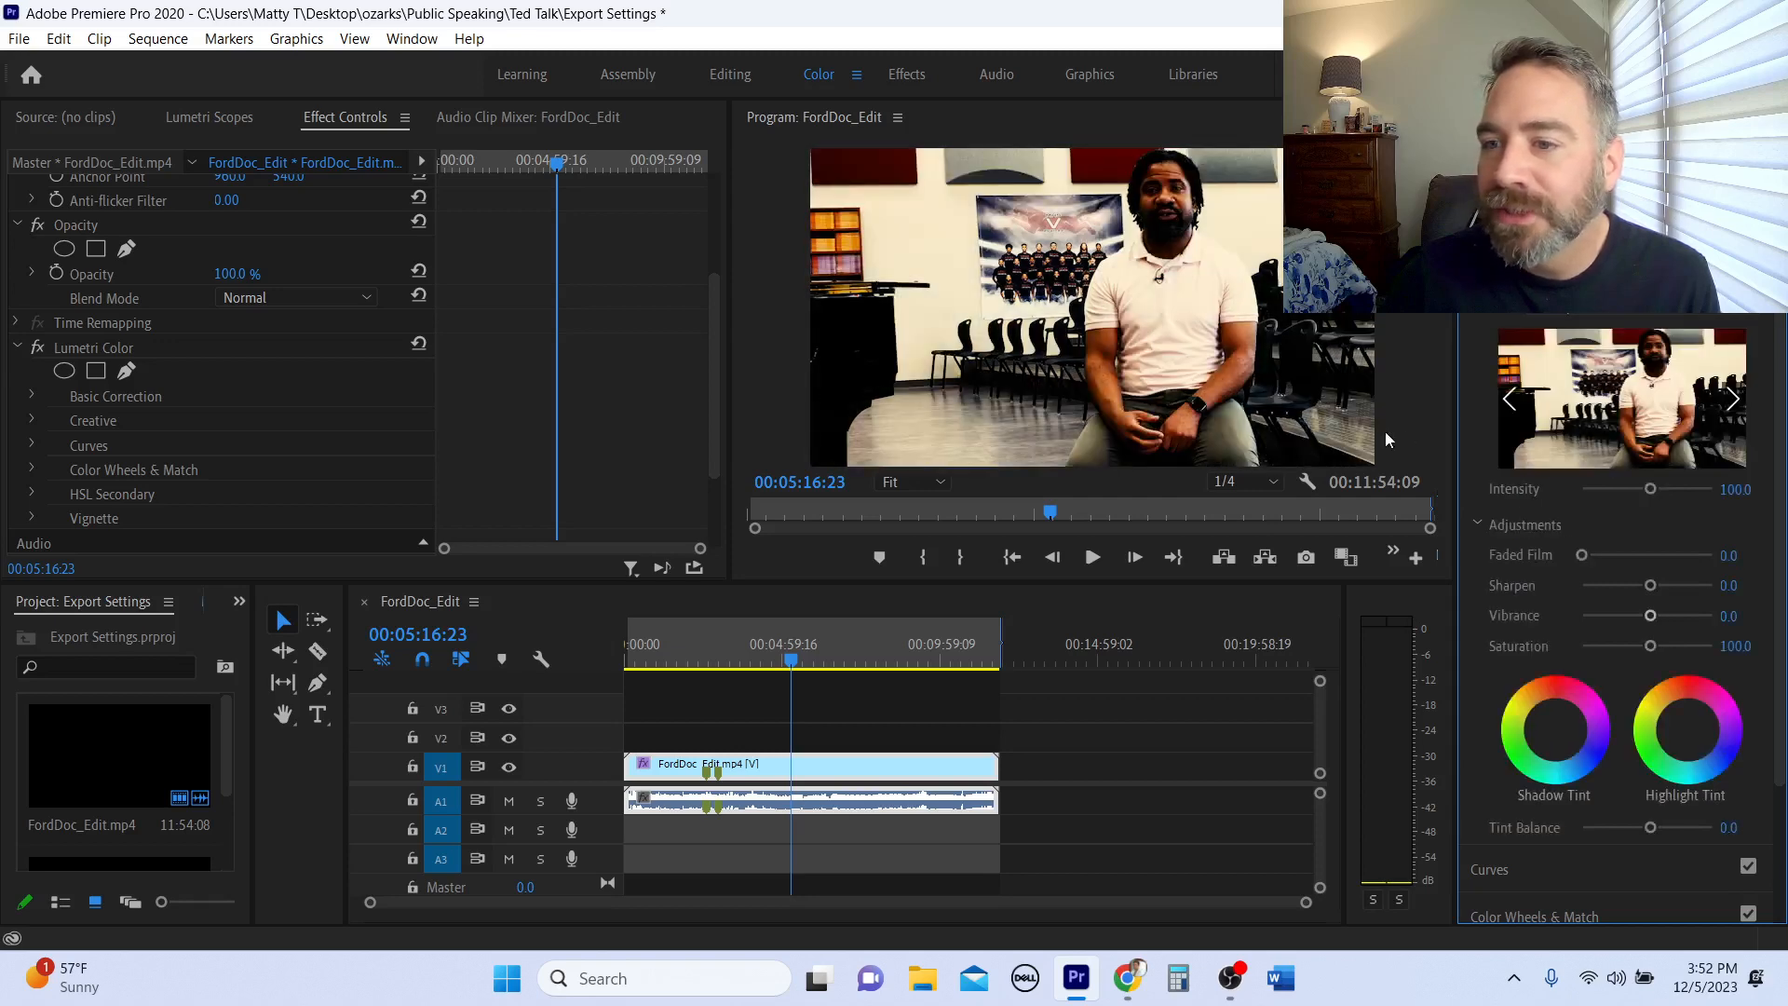
left_click(1510, 400)
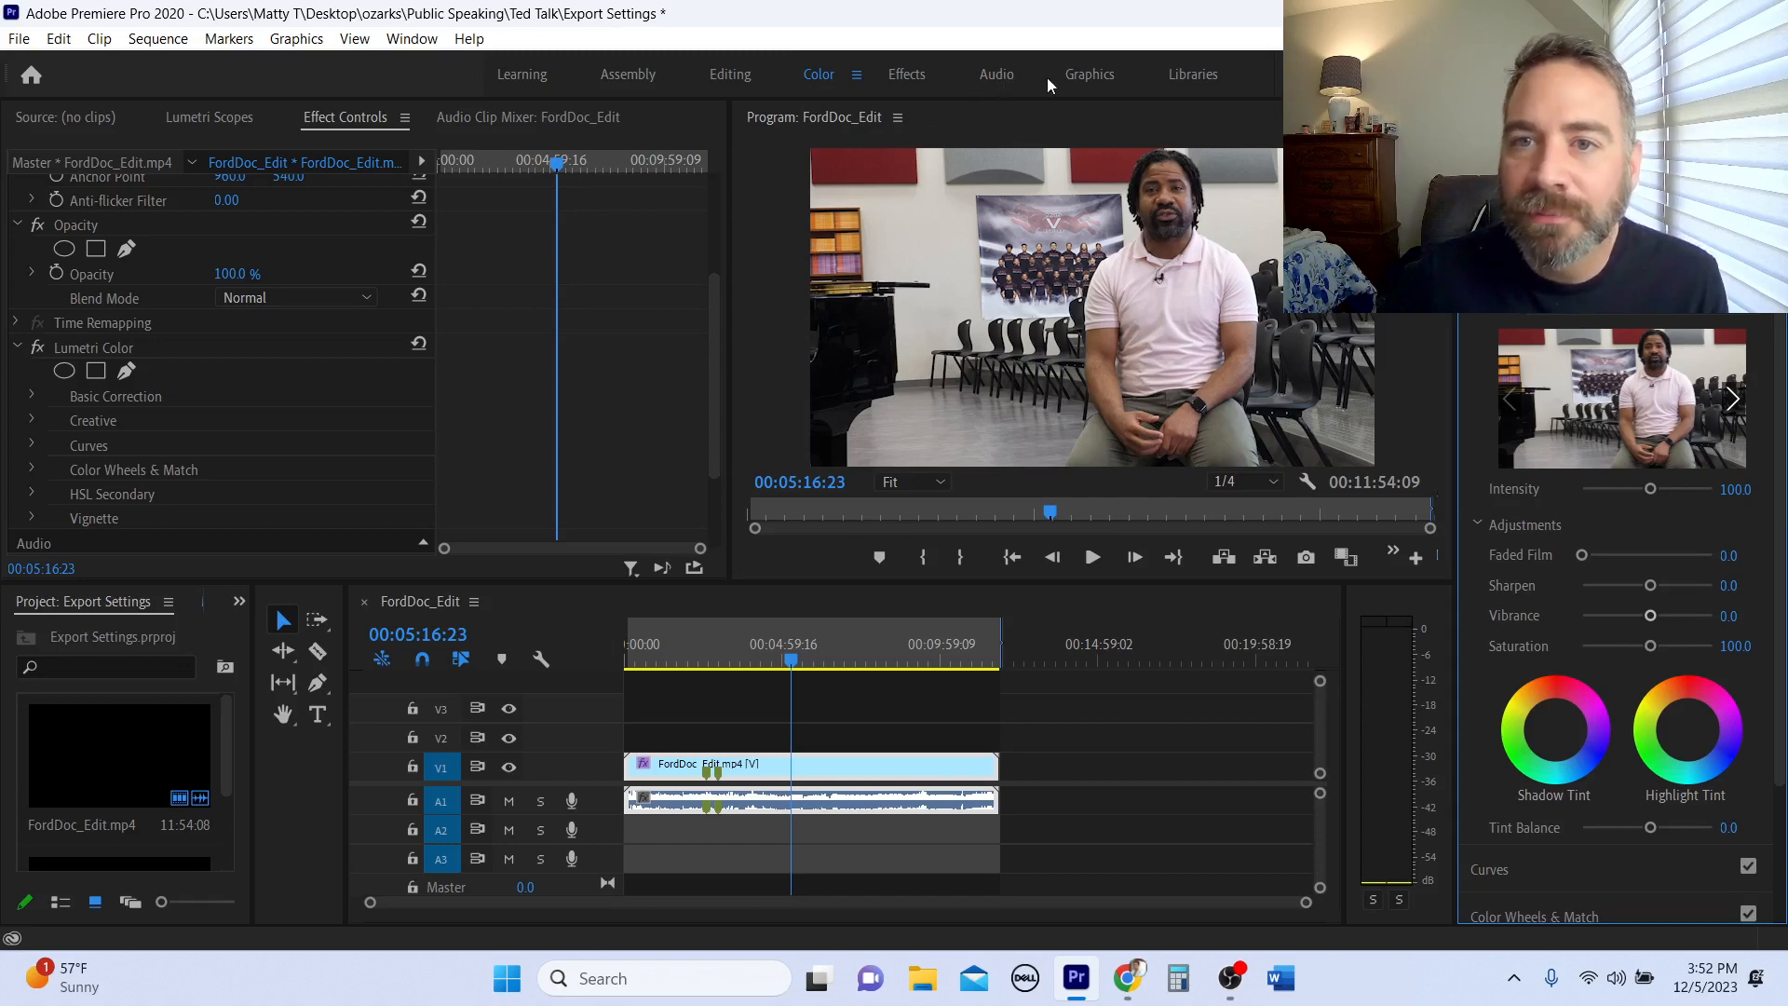
Switch to the Audio workspace, deselect the clip, and enlarge the Audio 1 track to show both channel waveforms.
left_click(1004, 82)
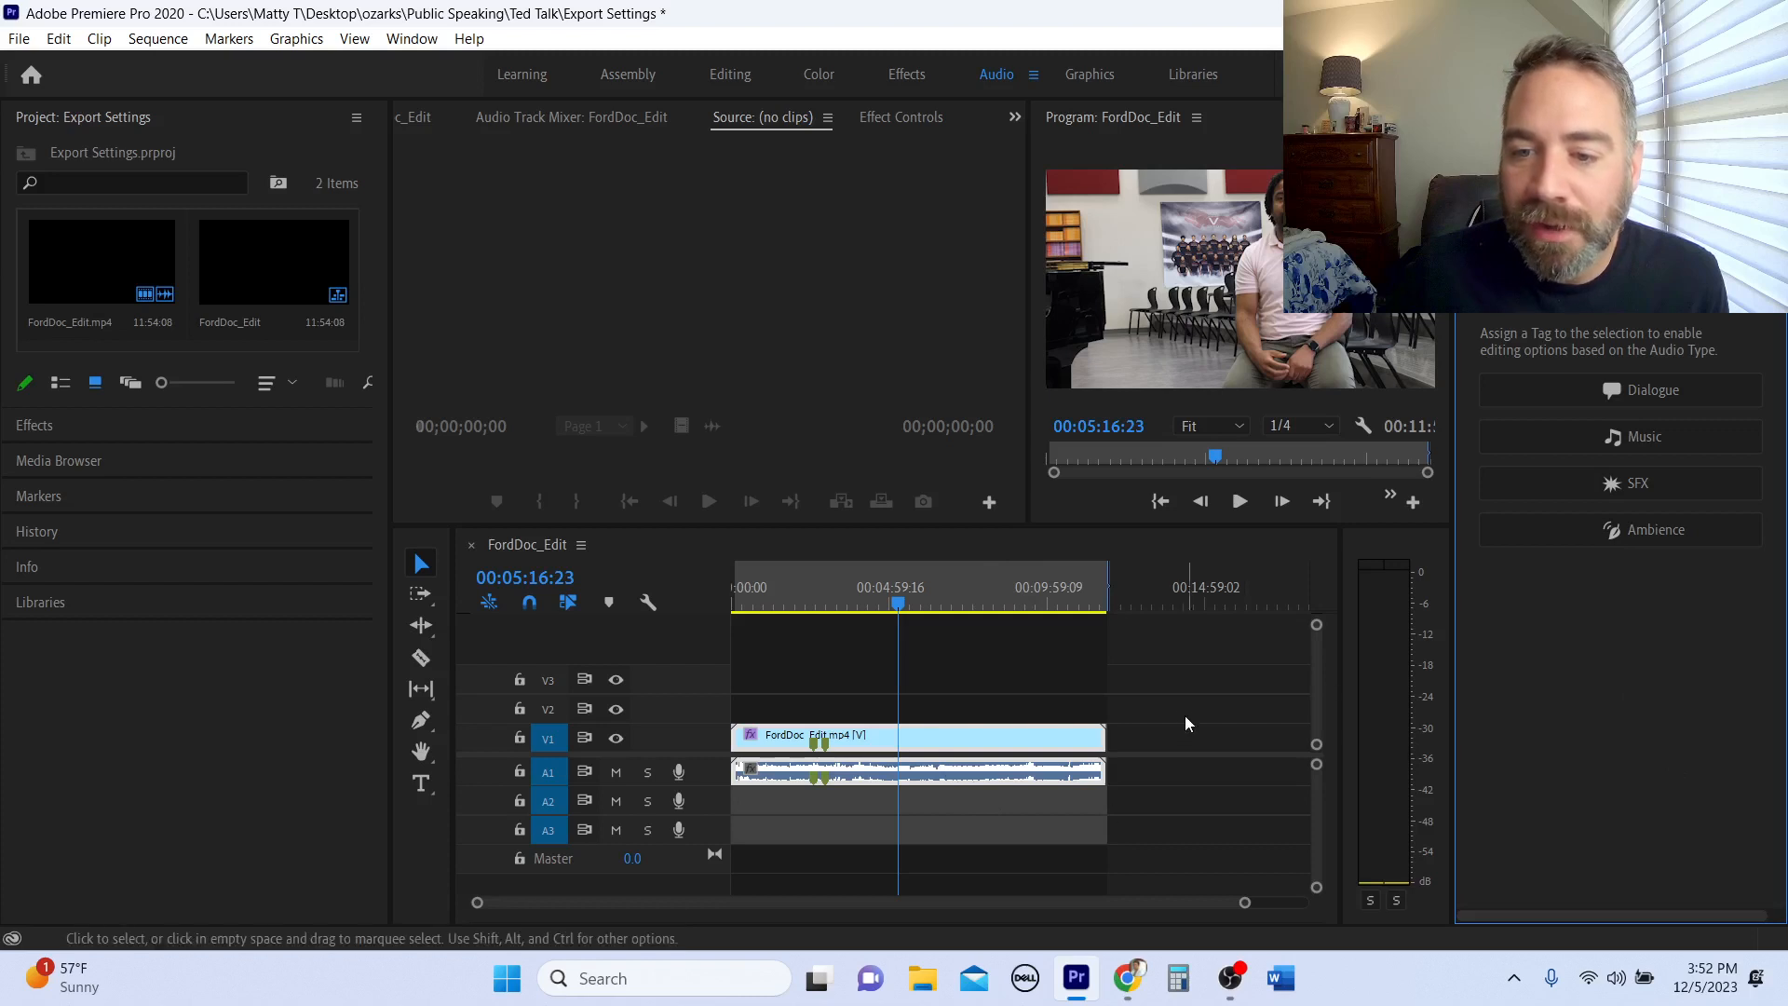
left_click(810, 845)
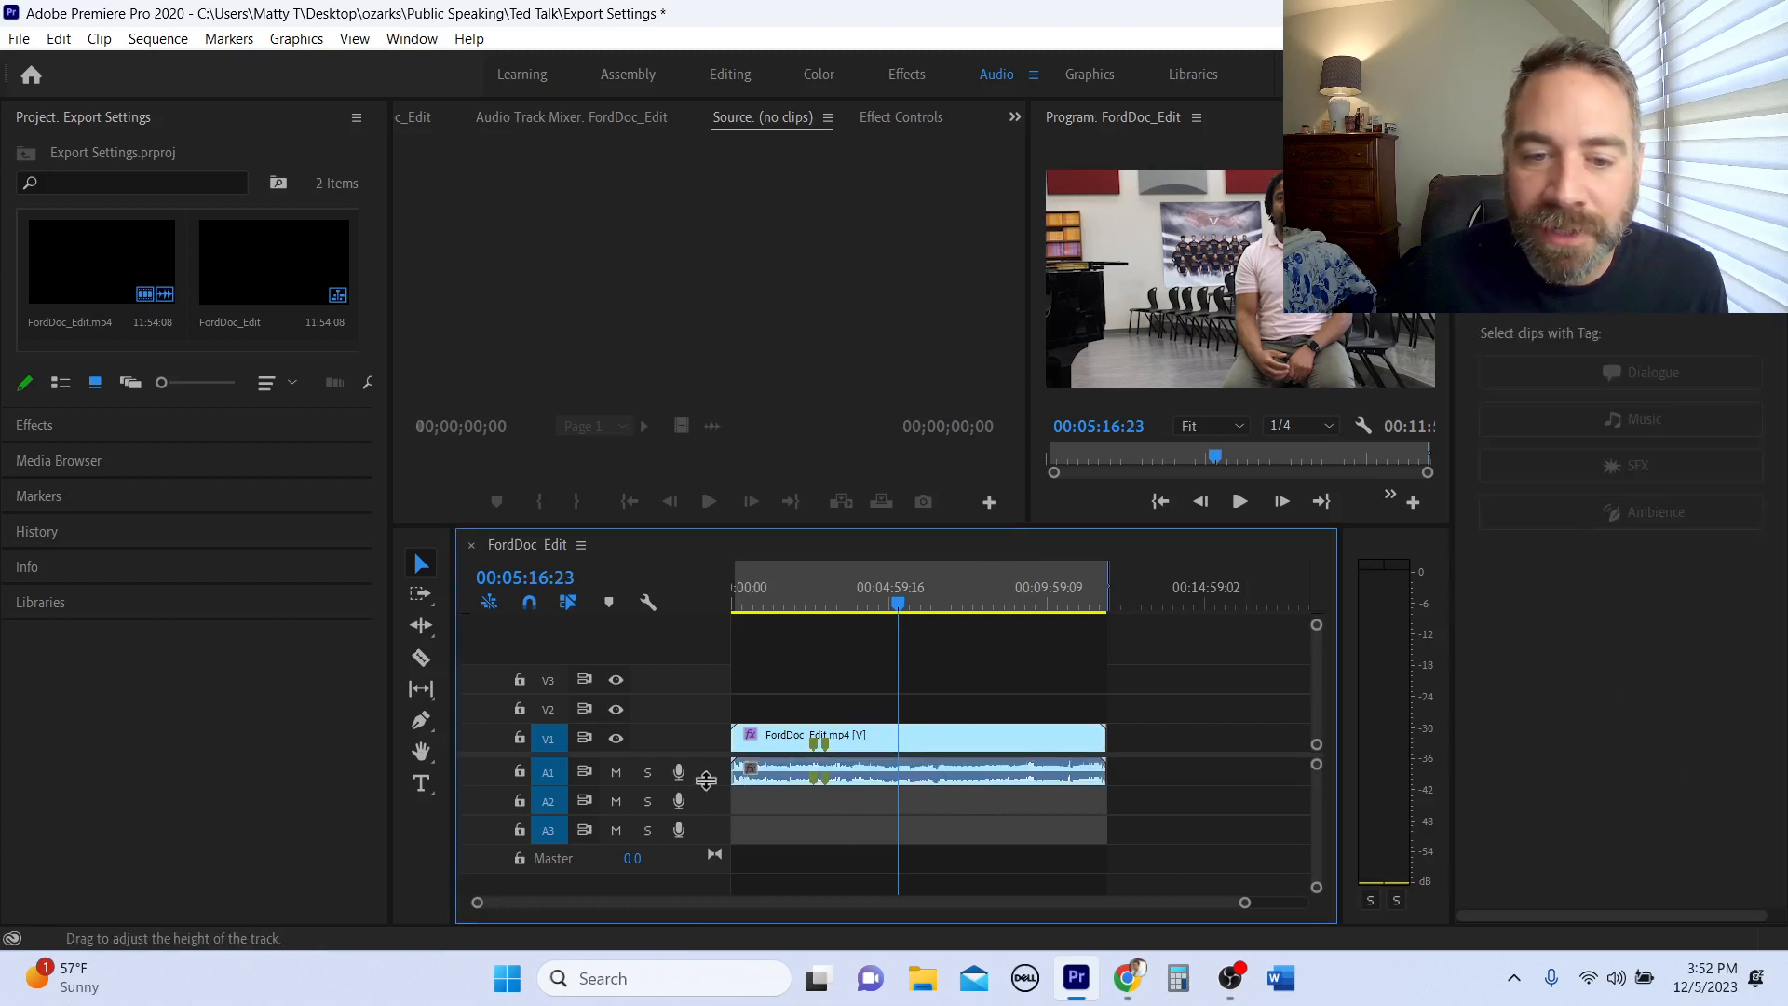
left_click_drag(705, 787, 708, 852)
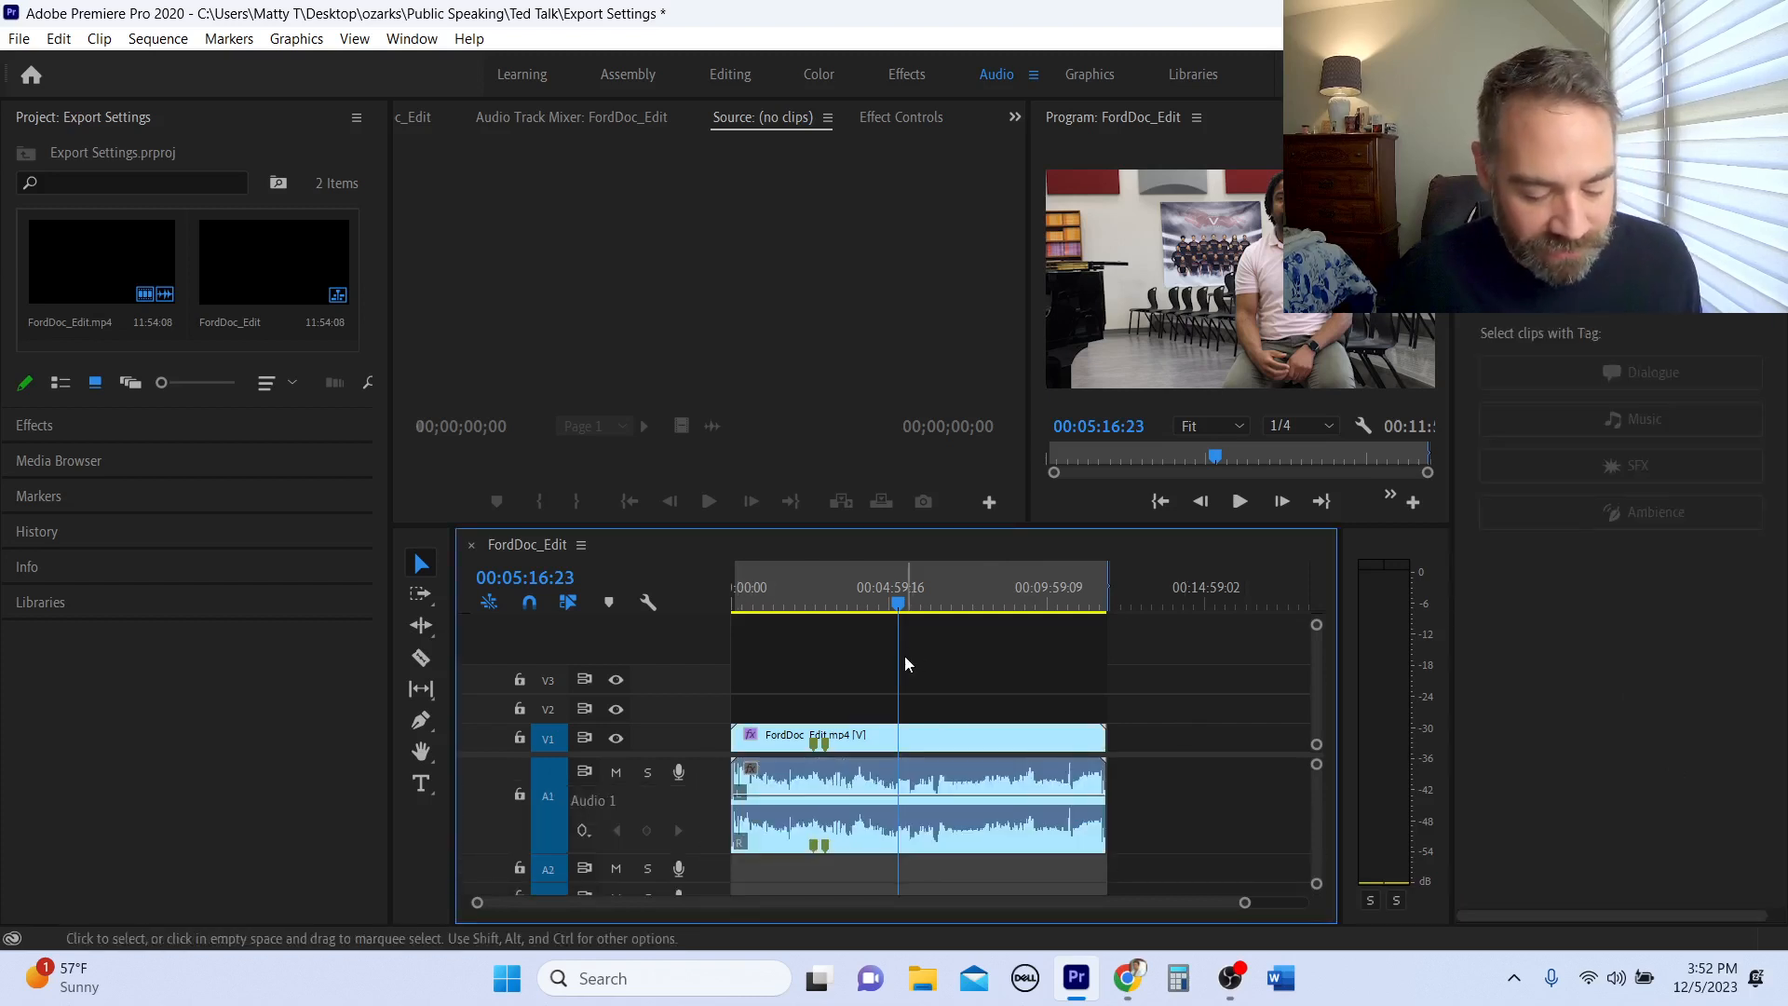
Cut the video and audio at 00:05:16:23 and again at about 00:05:21:18 to isolate a short section.
key("ctrl+shift+k")
key("space")
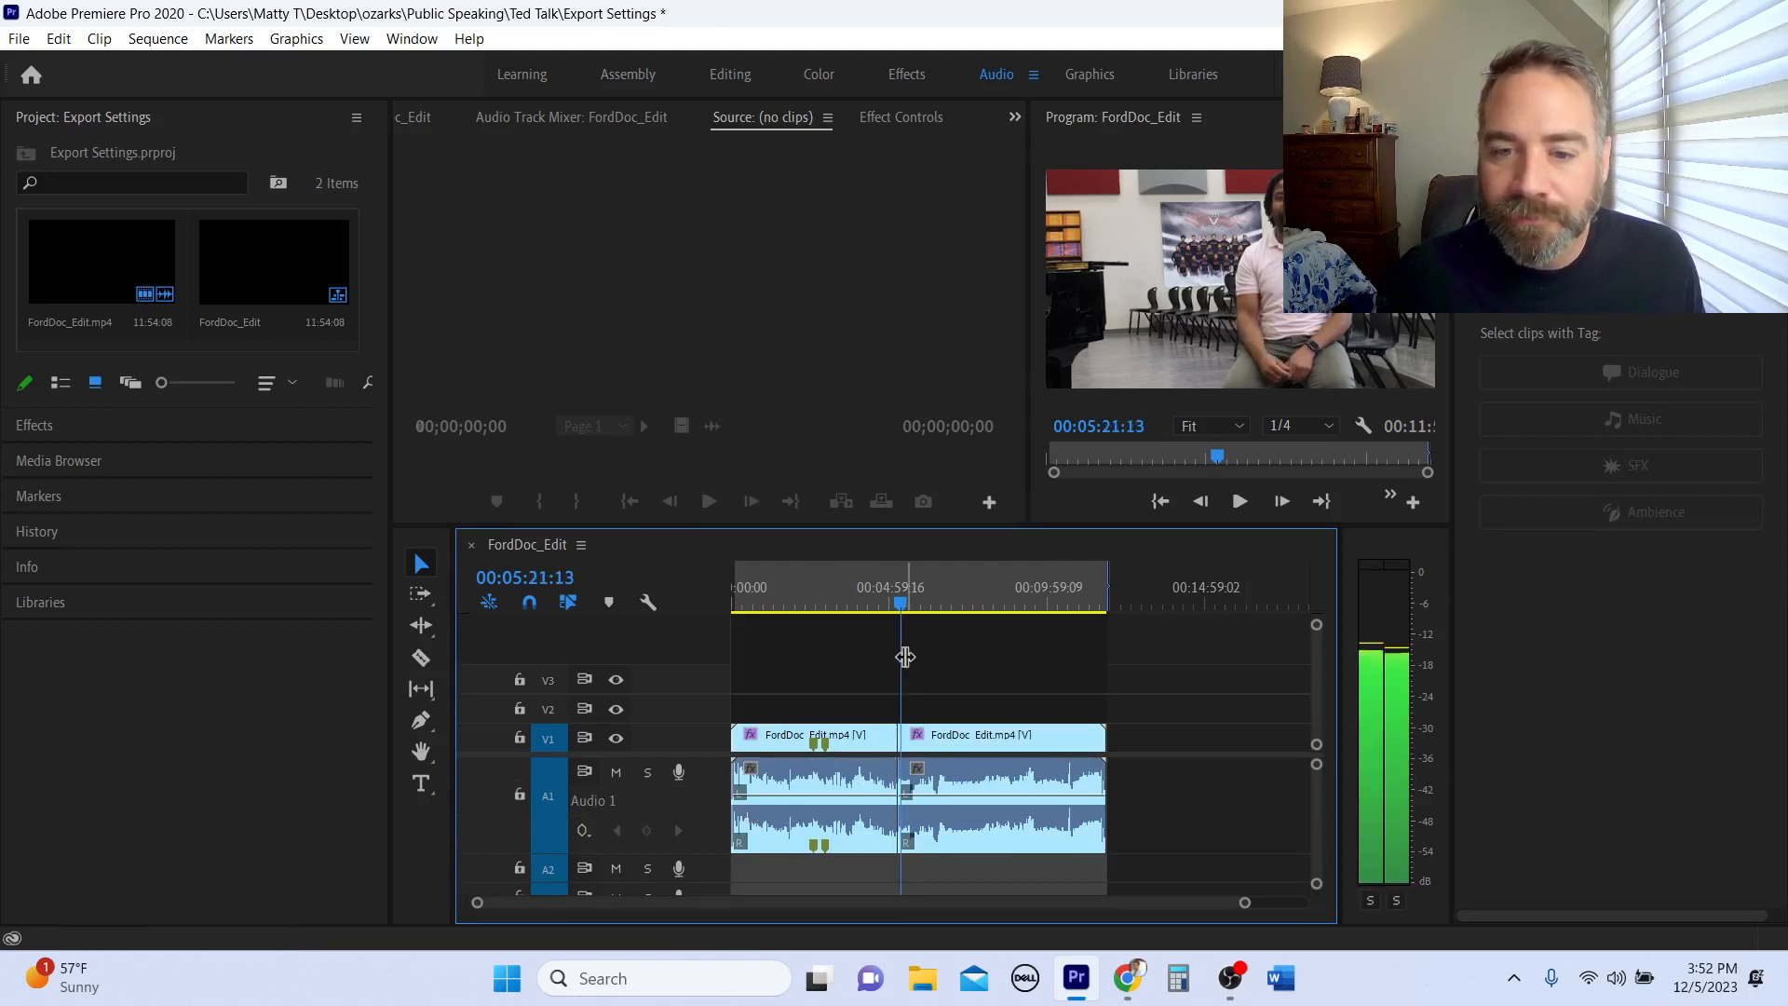
key("ctrl+k")
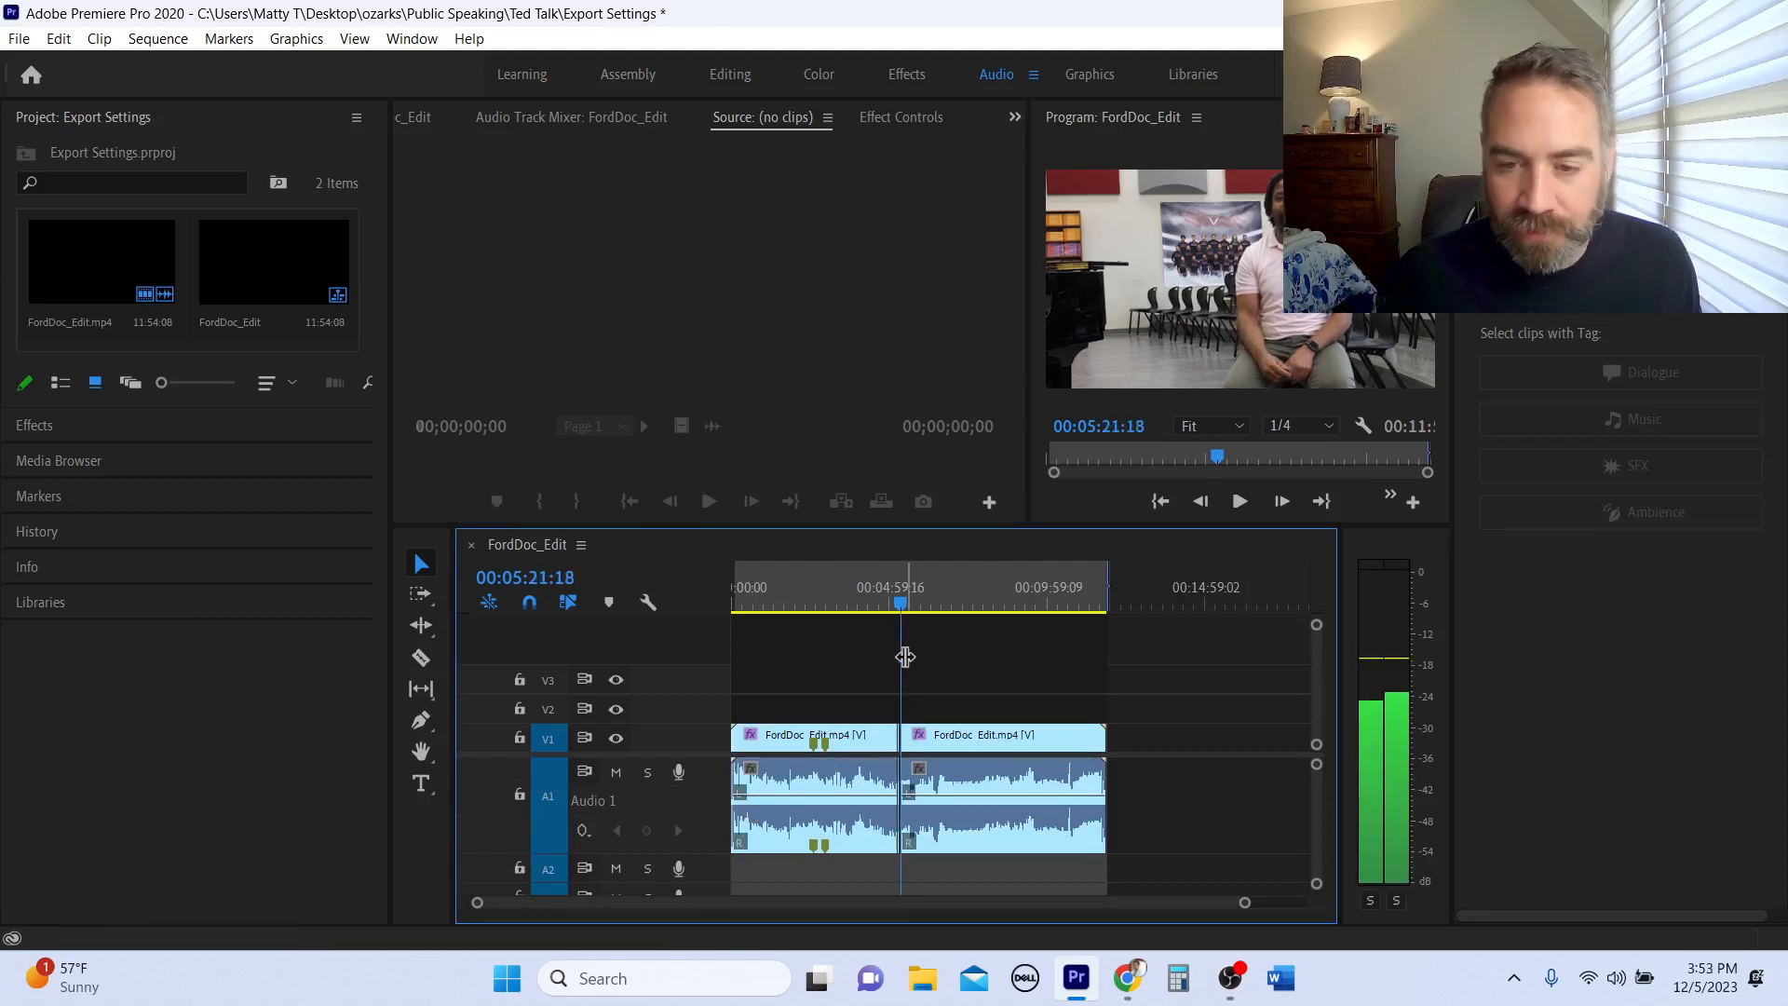
Tag the short middle clip's audio as Dialogue and apply a preset with Loudness Auto-Match, Dynamics 4.9 and Subtle Boost (Female) EQ.
key("equal")
key("equal")
key("equal")
key("equal")
key("Up")
key("j")
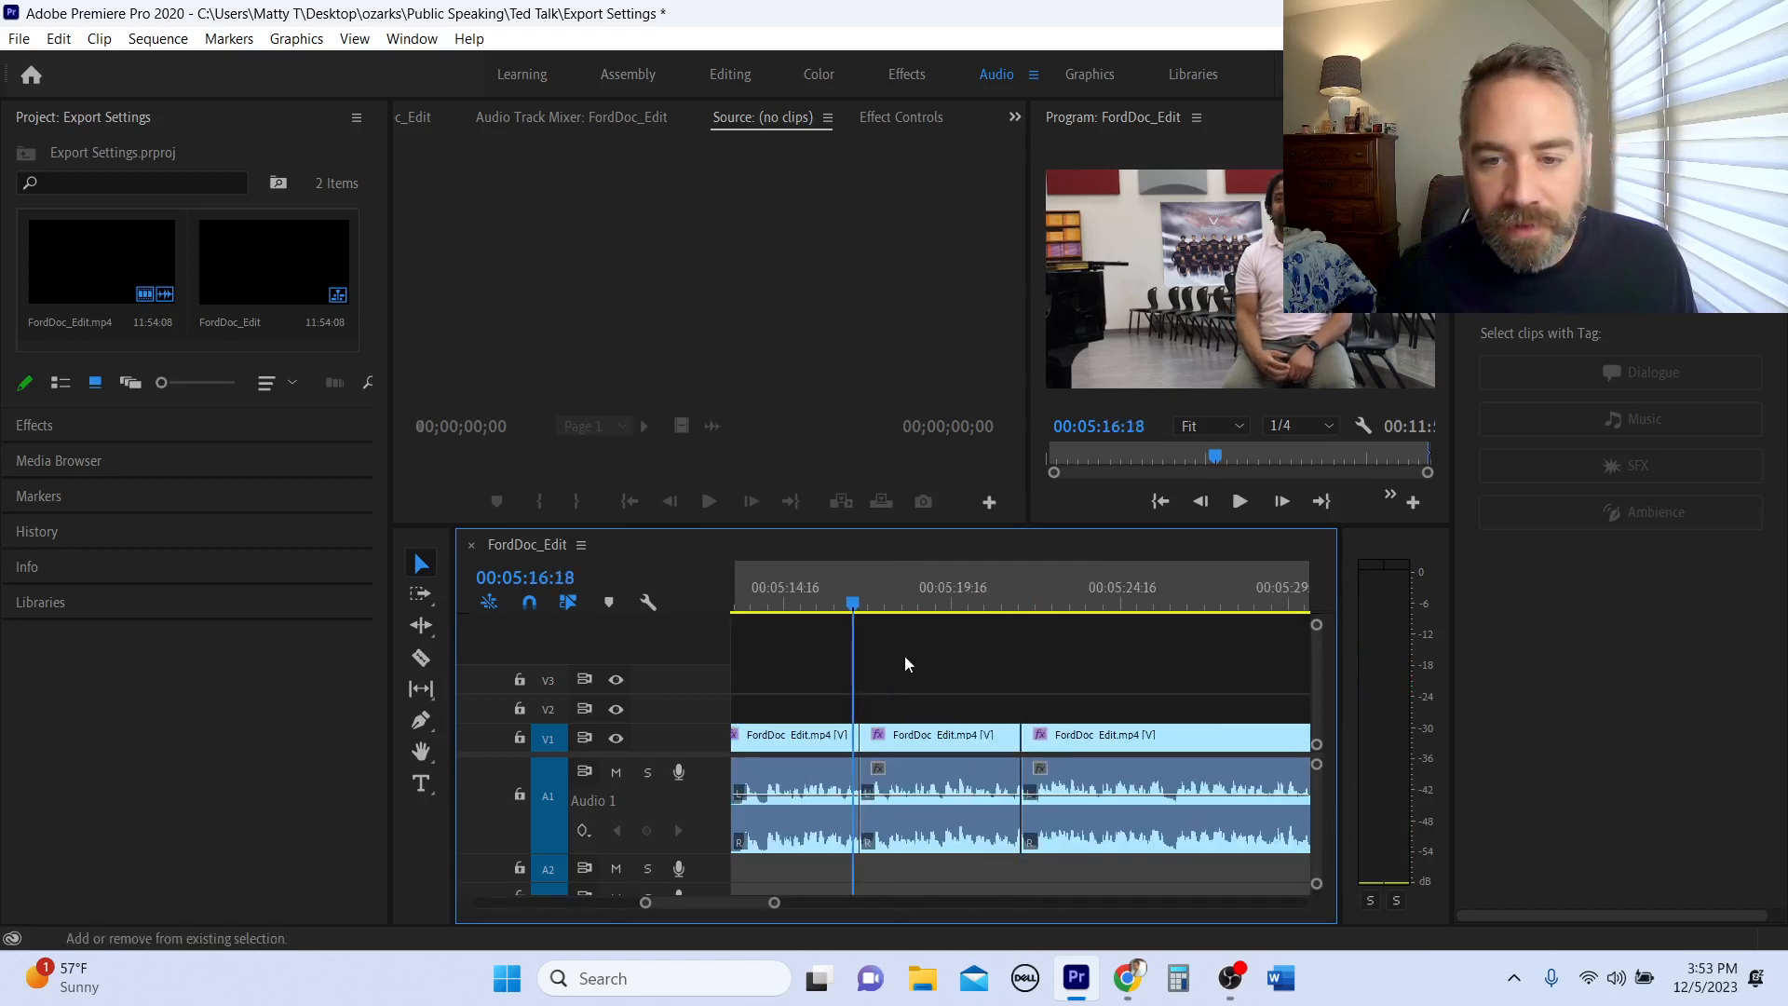
left_click(931, 801)
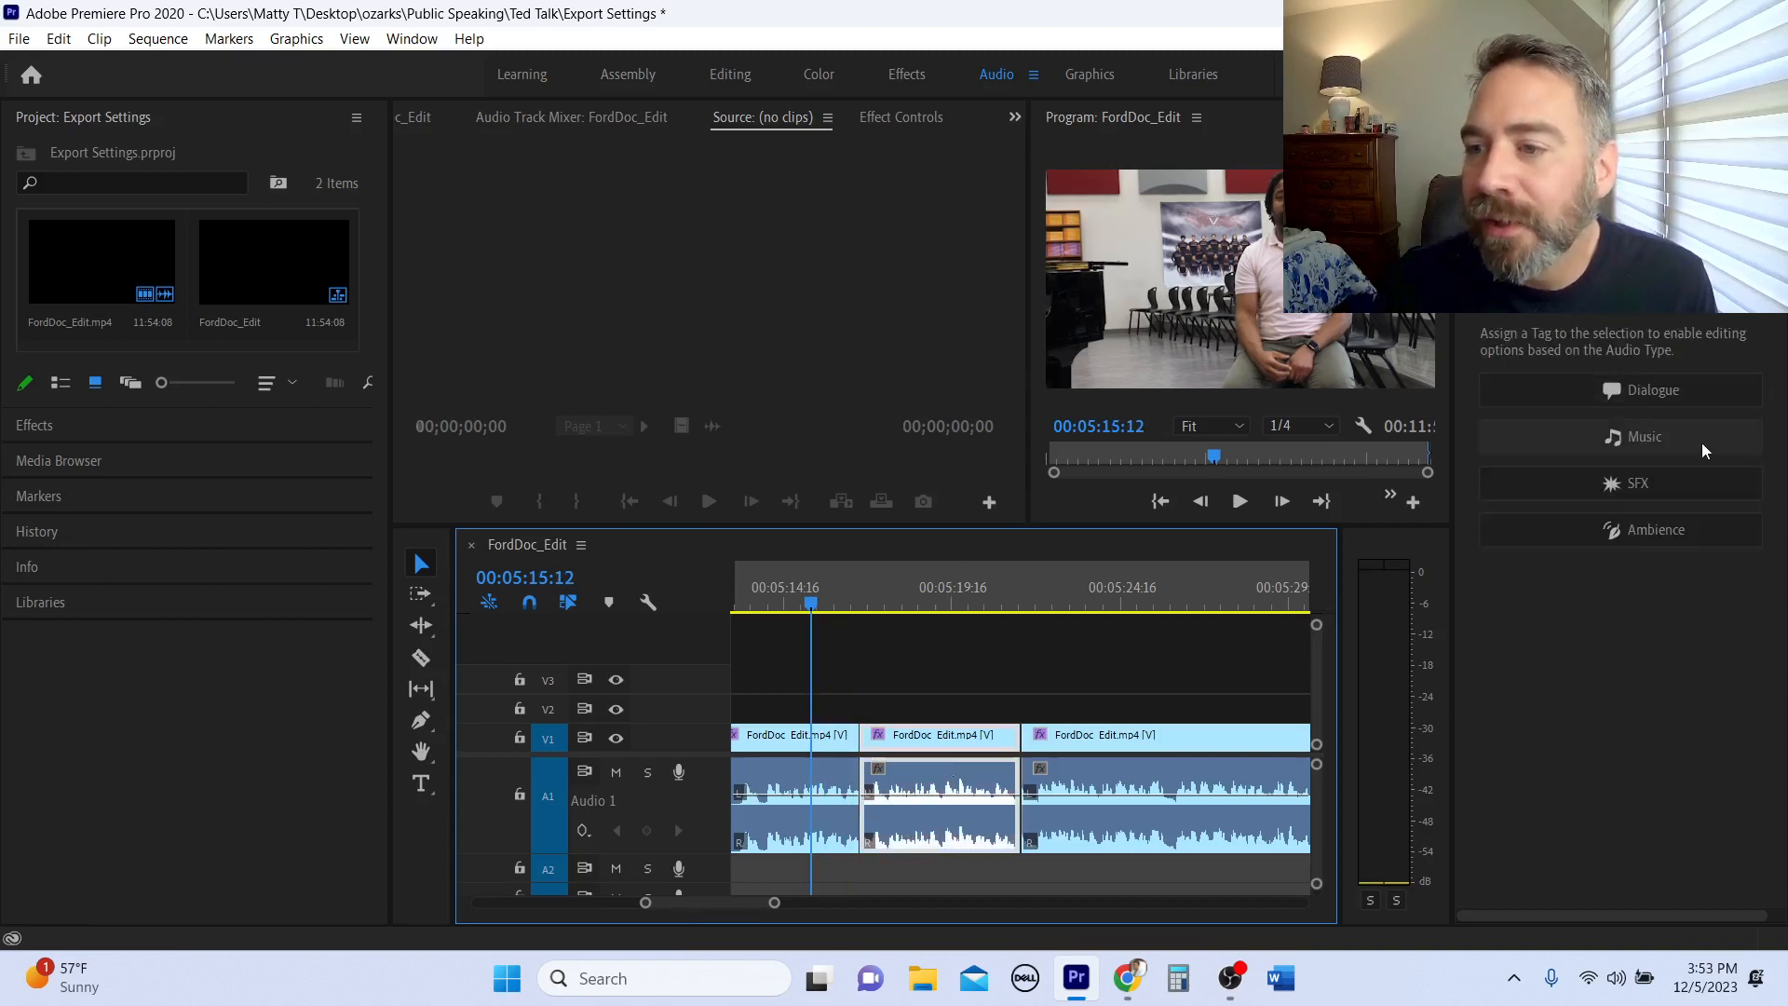
left_click(1667, 386)
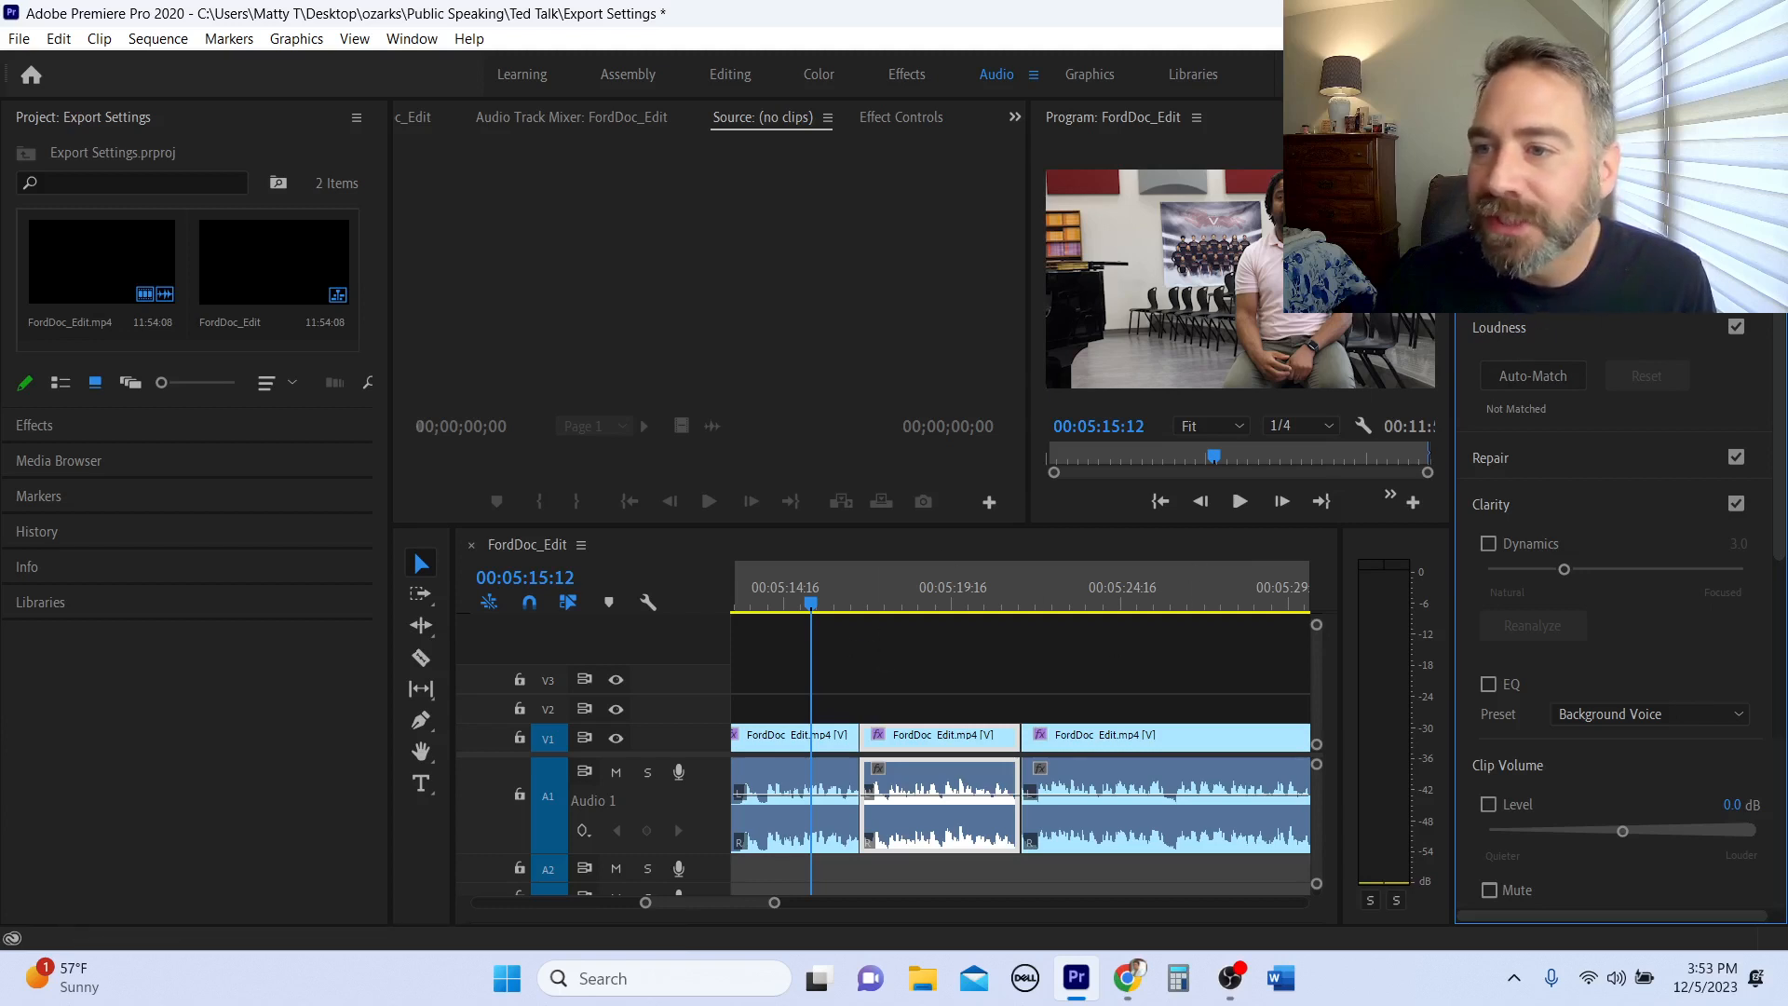
left_click(1648, 714)
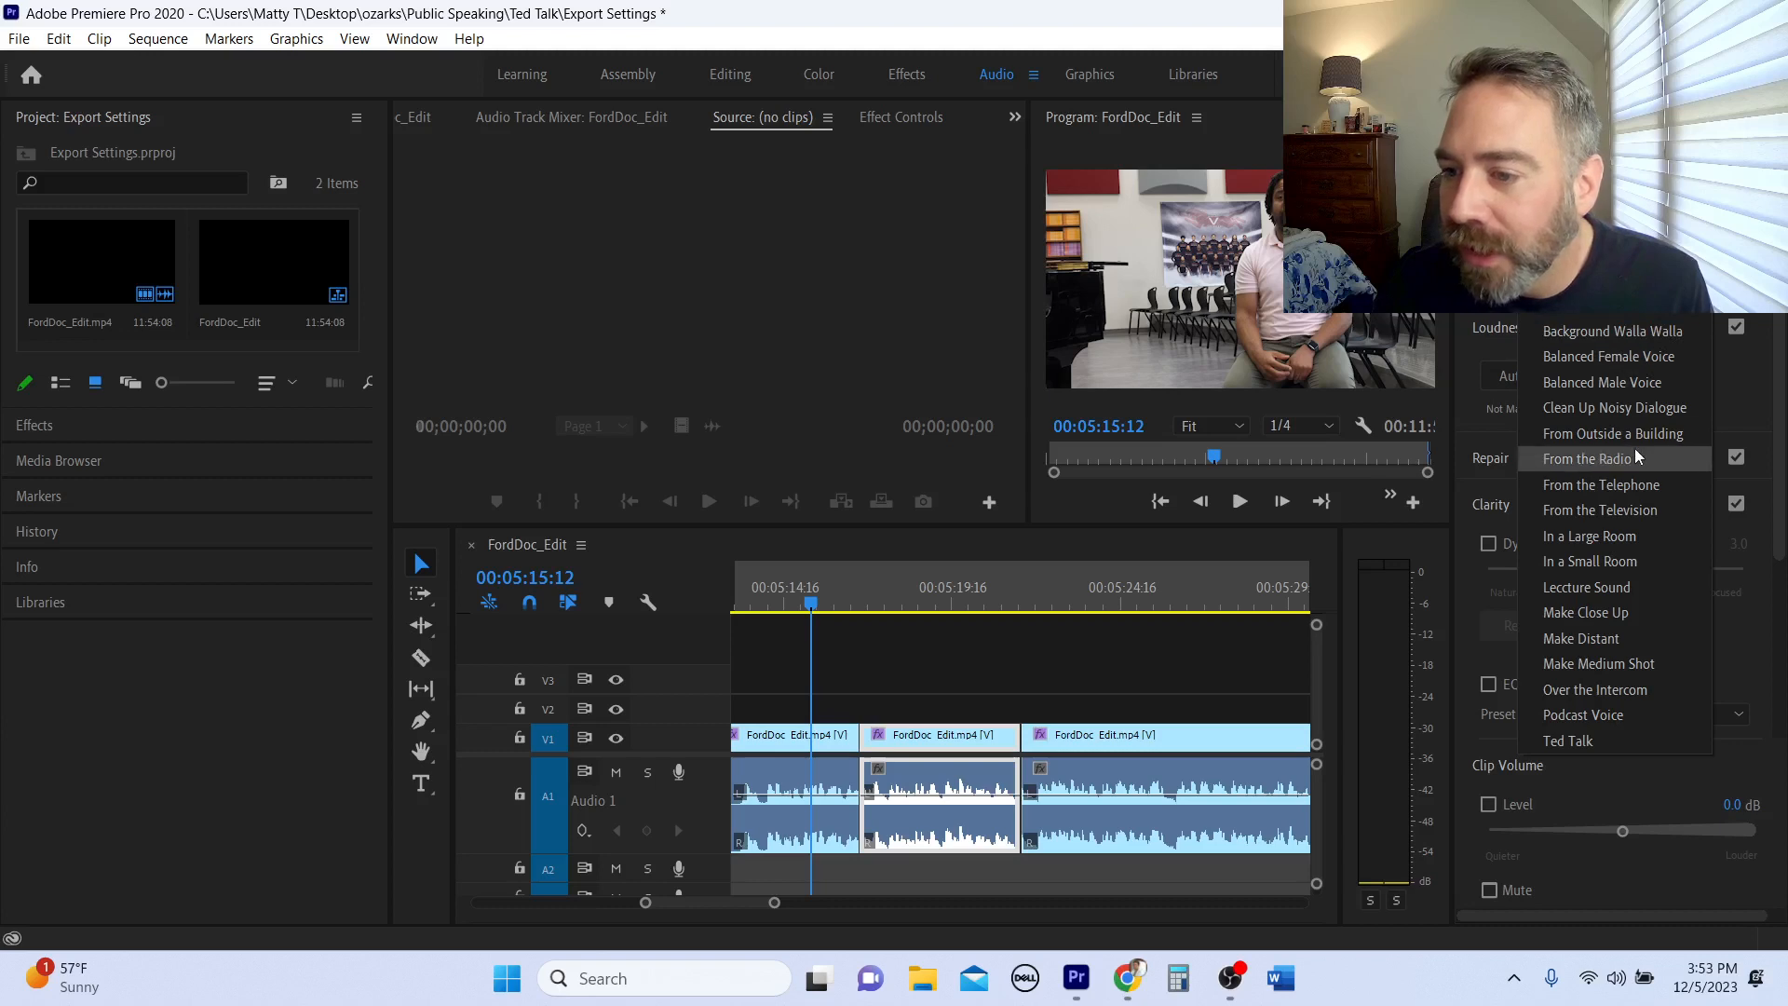
left_click(1629, 537)
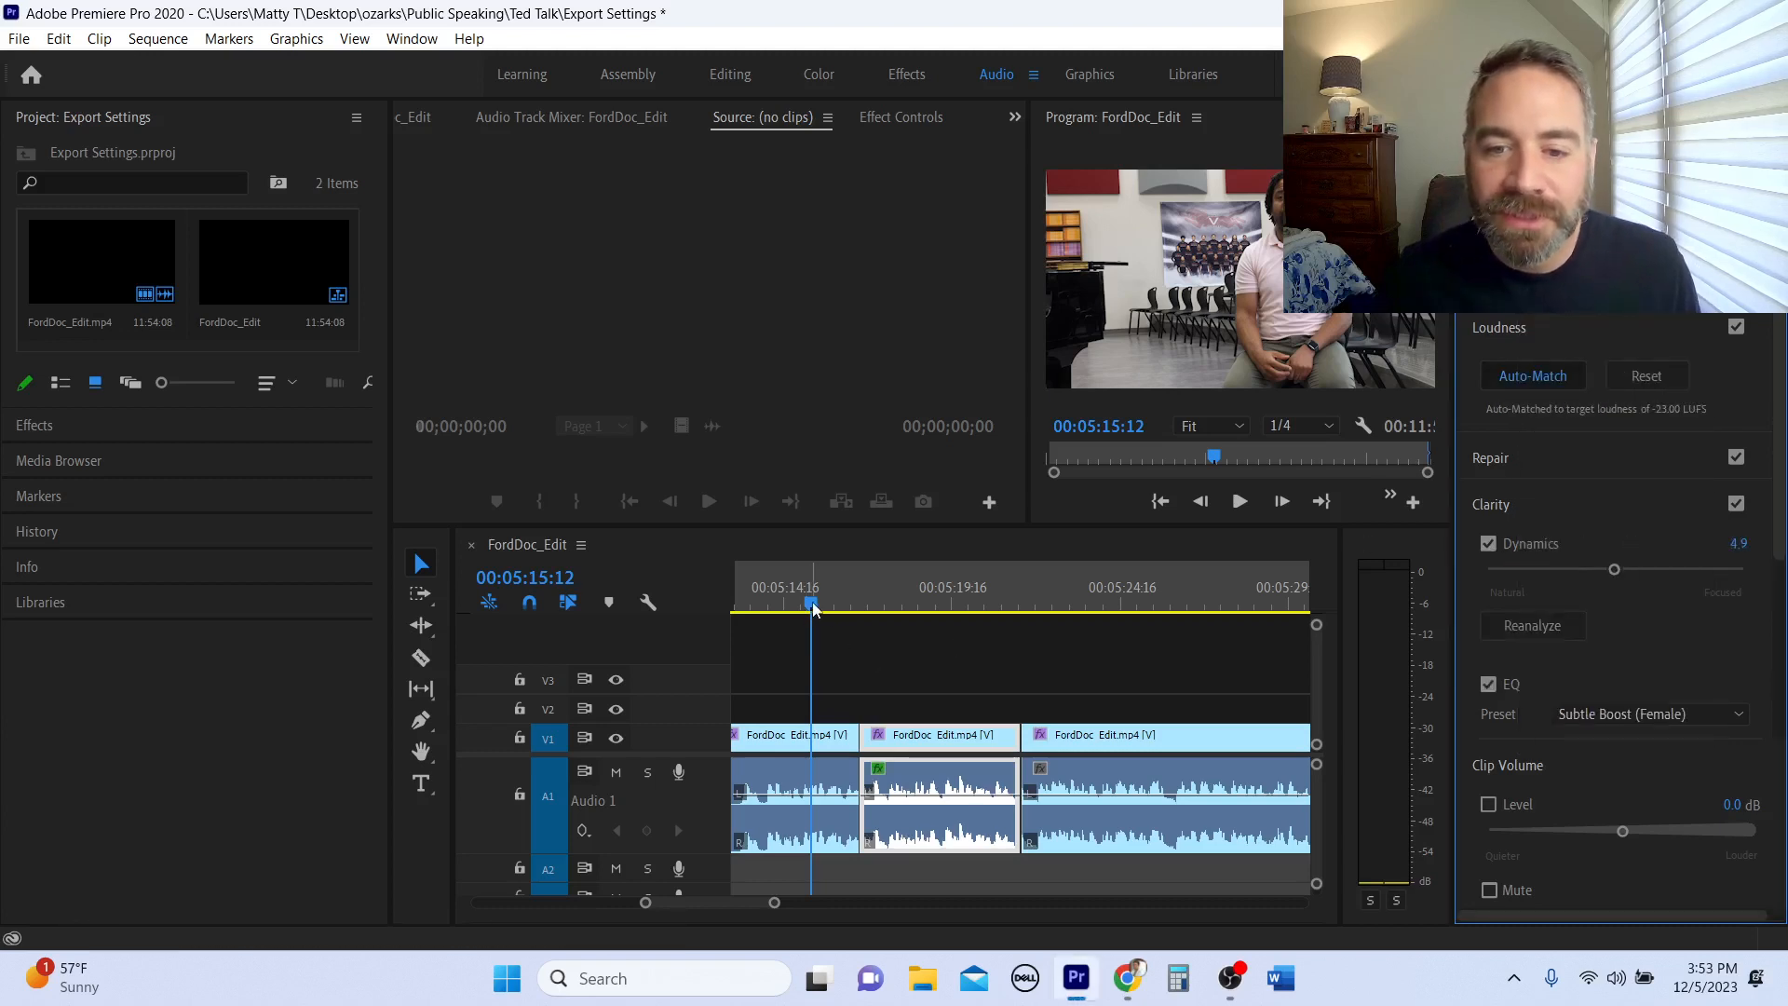
Play the sequence twice across the cut into the middle clip to compare its dialogue sound with the untreated audio.
left_click_drag(813, 607, 784, 608)
key("space")
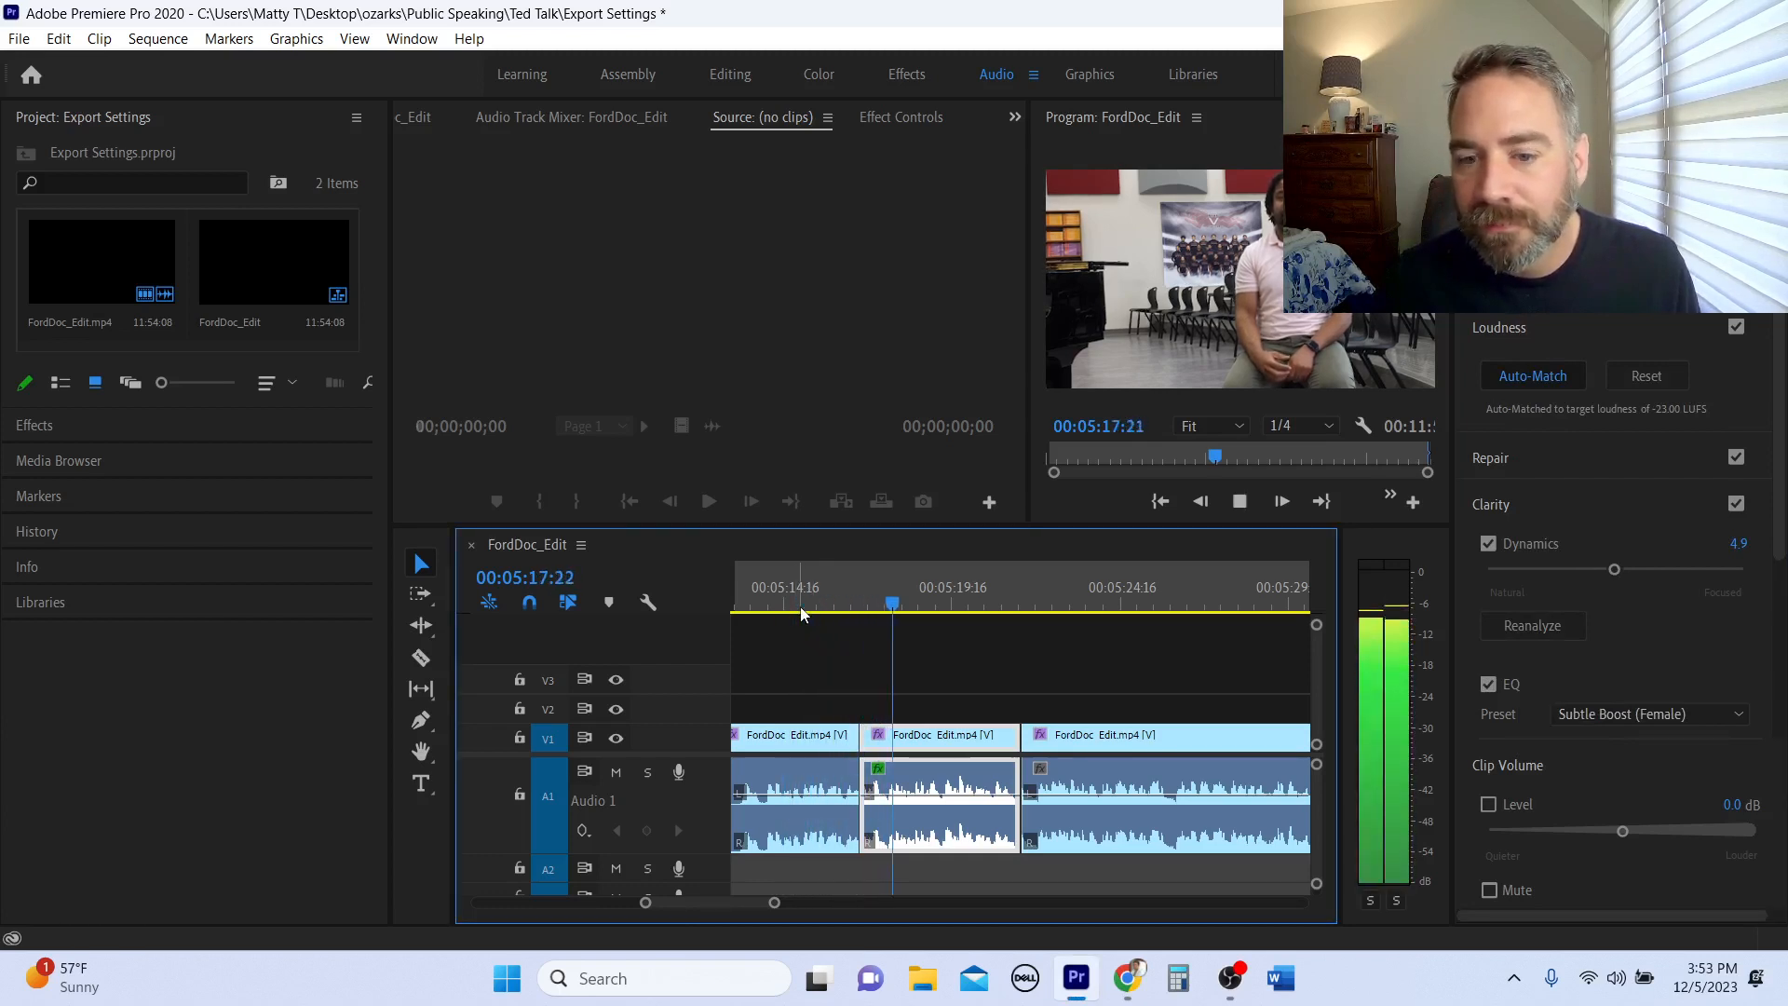
key("space")
left_click(832, 594)
key("space")
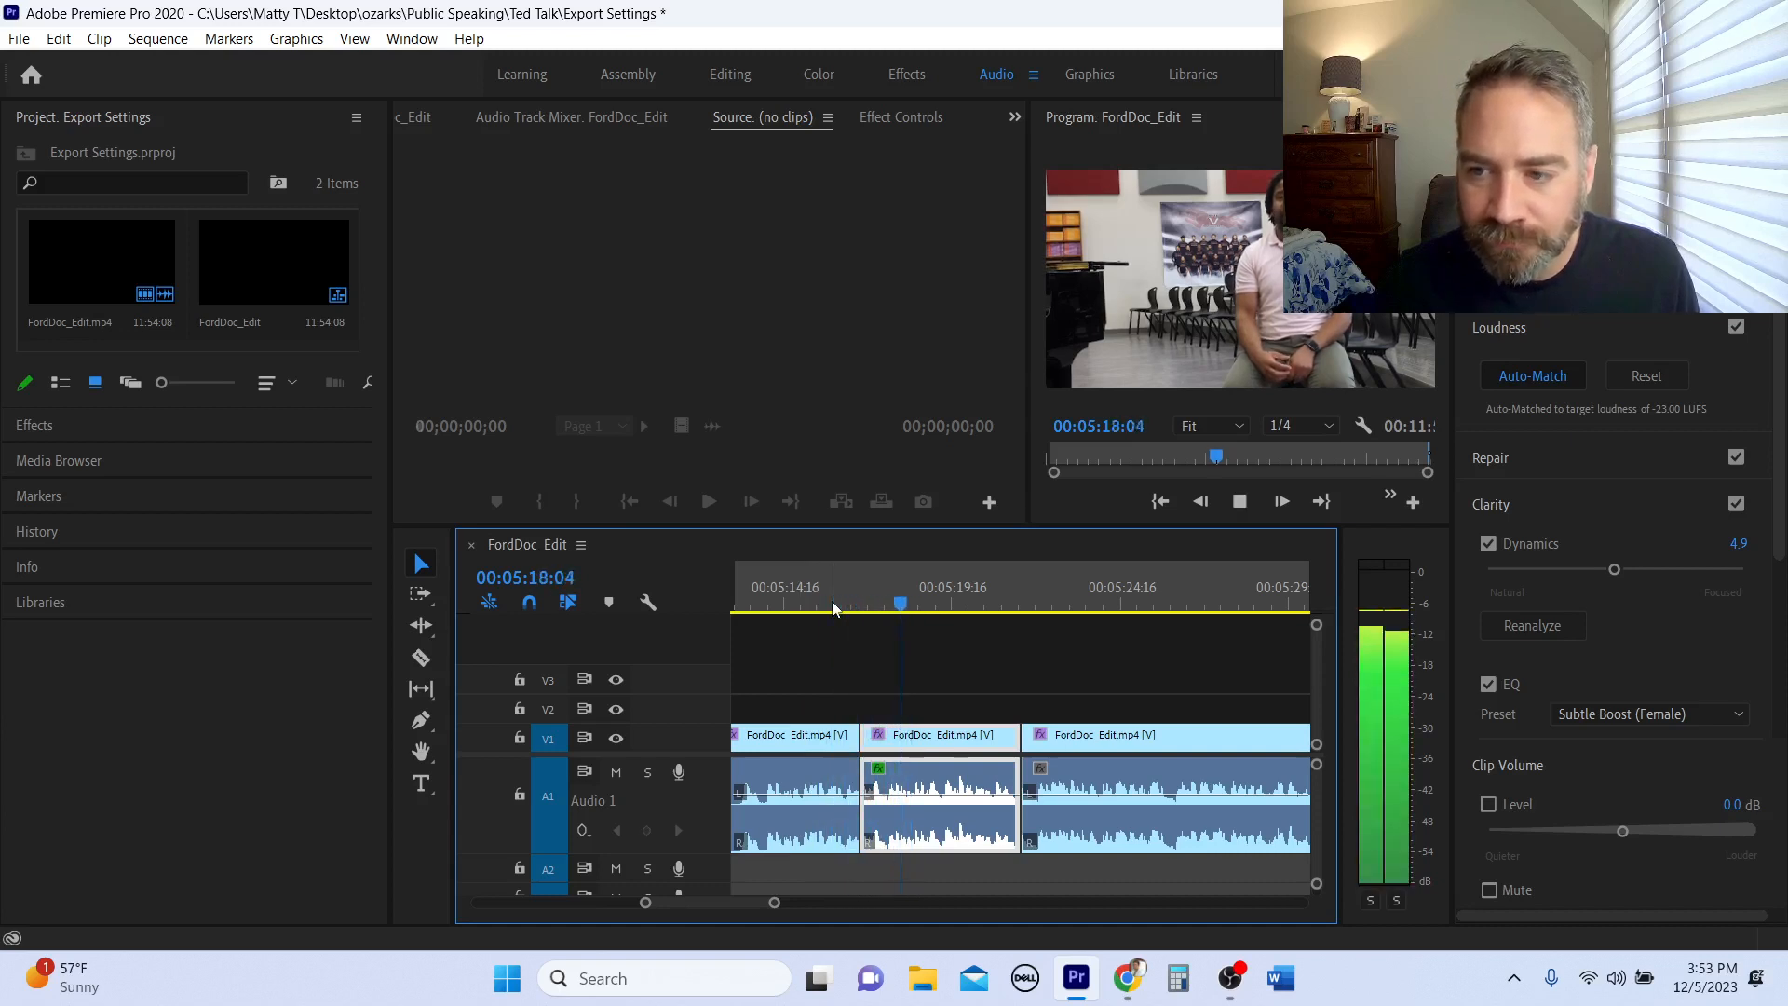
key("space")
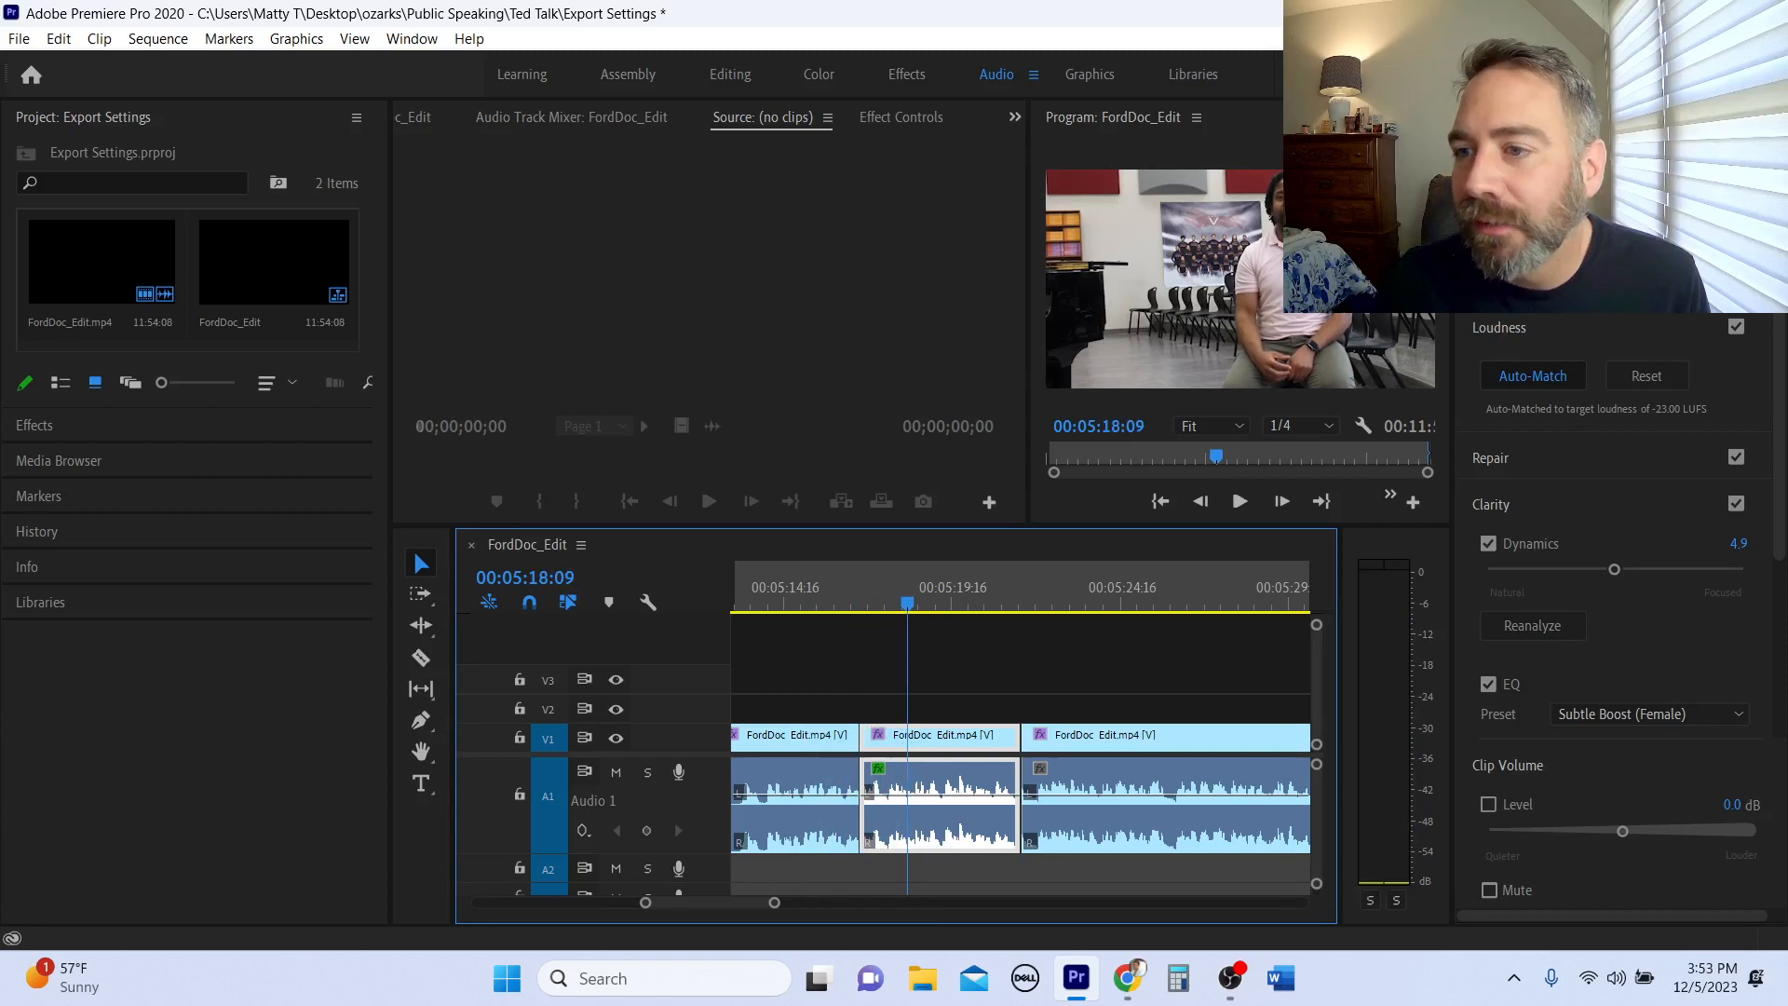
Clear the middle clip's audio type to discard its preset treatment, and tag the clip as Dialogue again.
left_click(1616, 266)
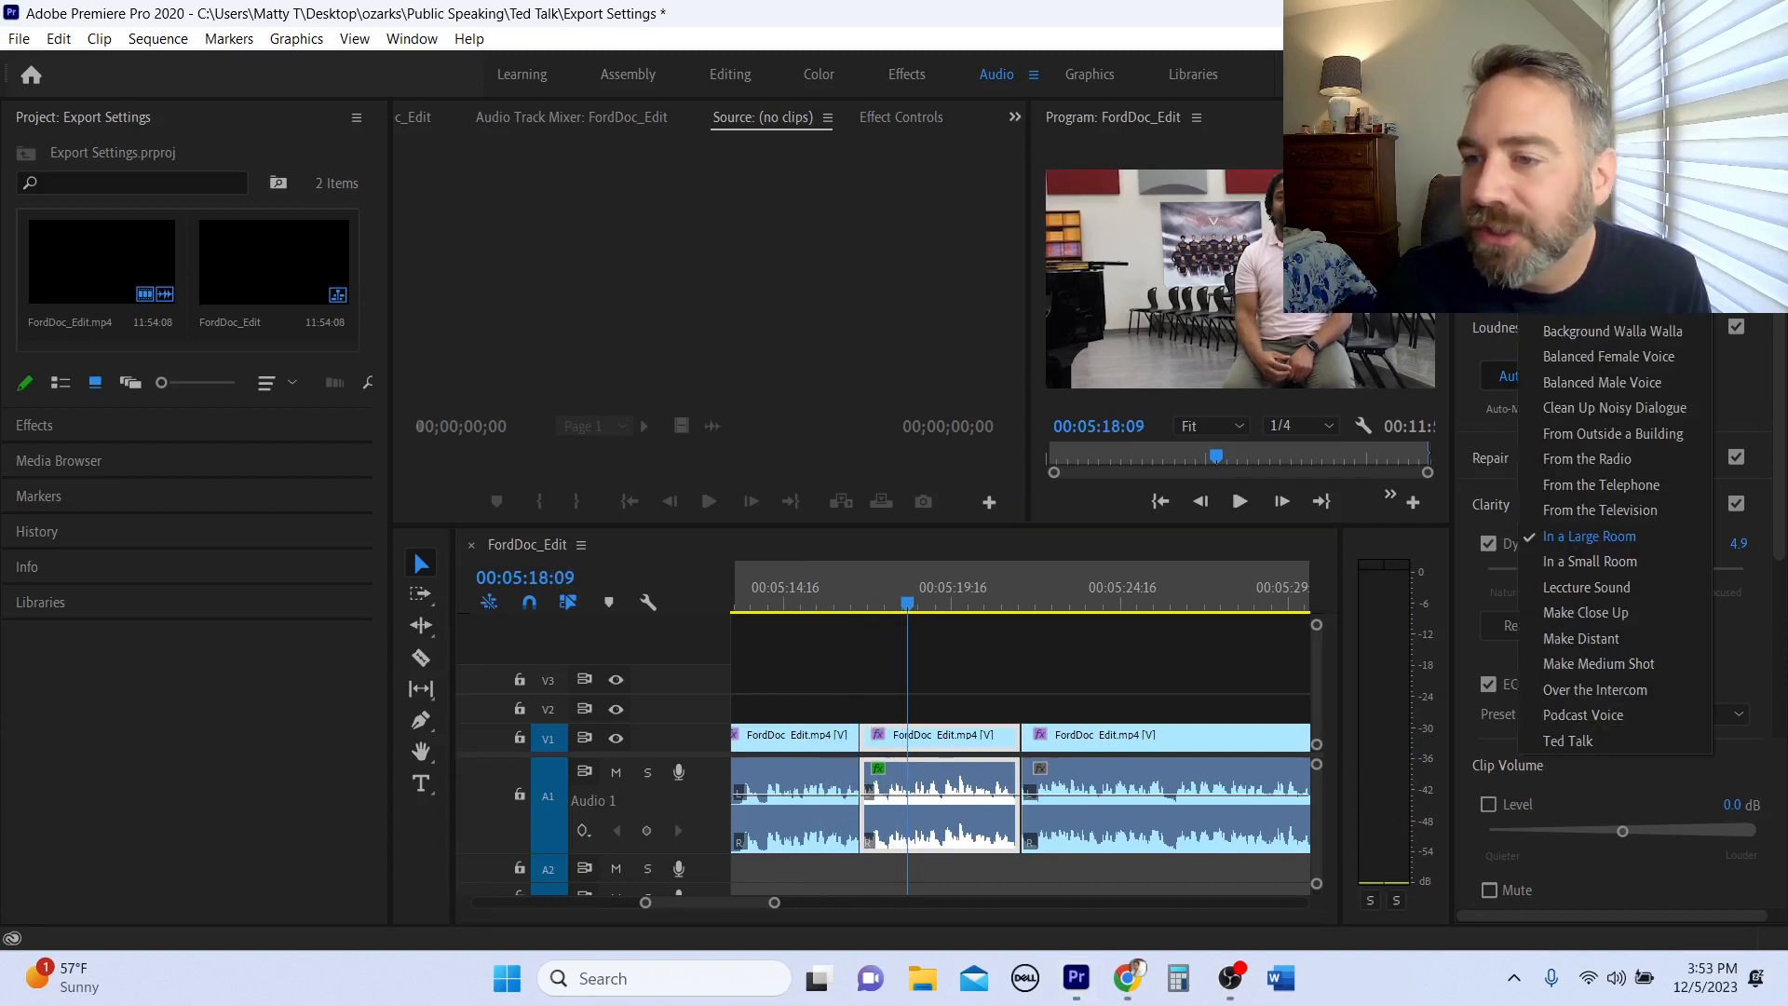
left_click(1612, 331)
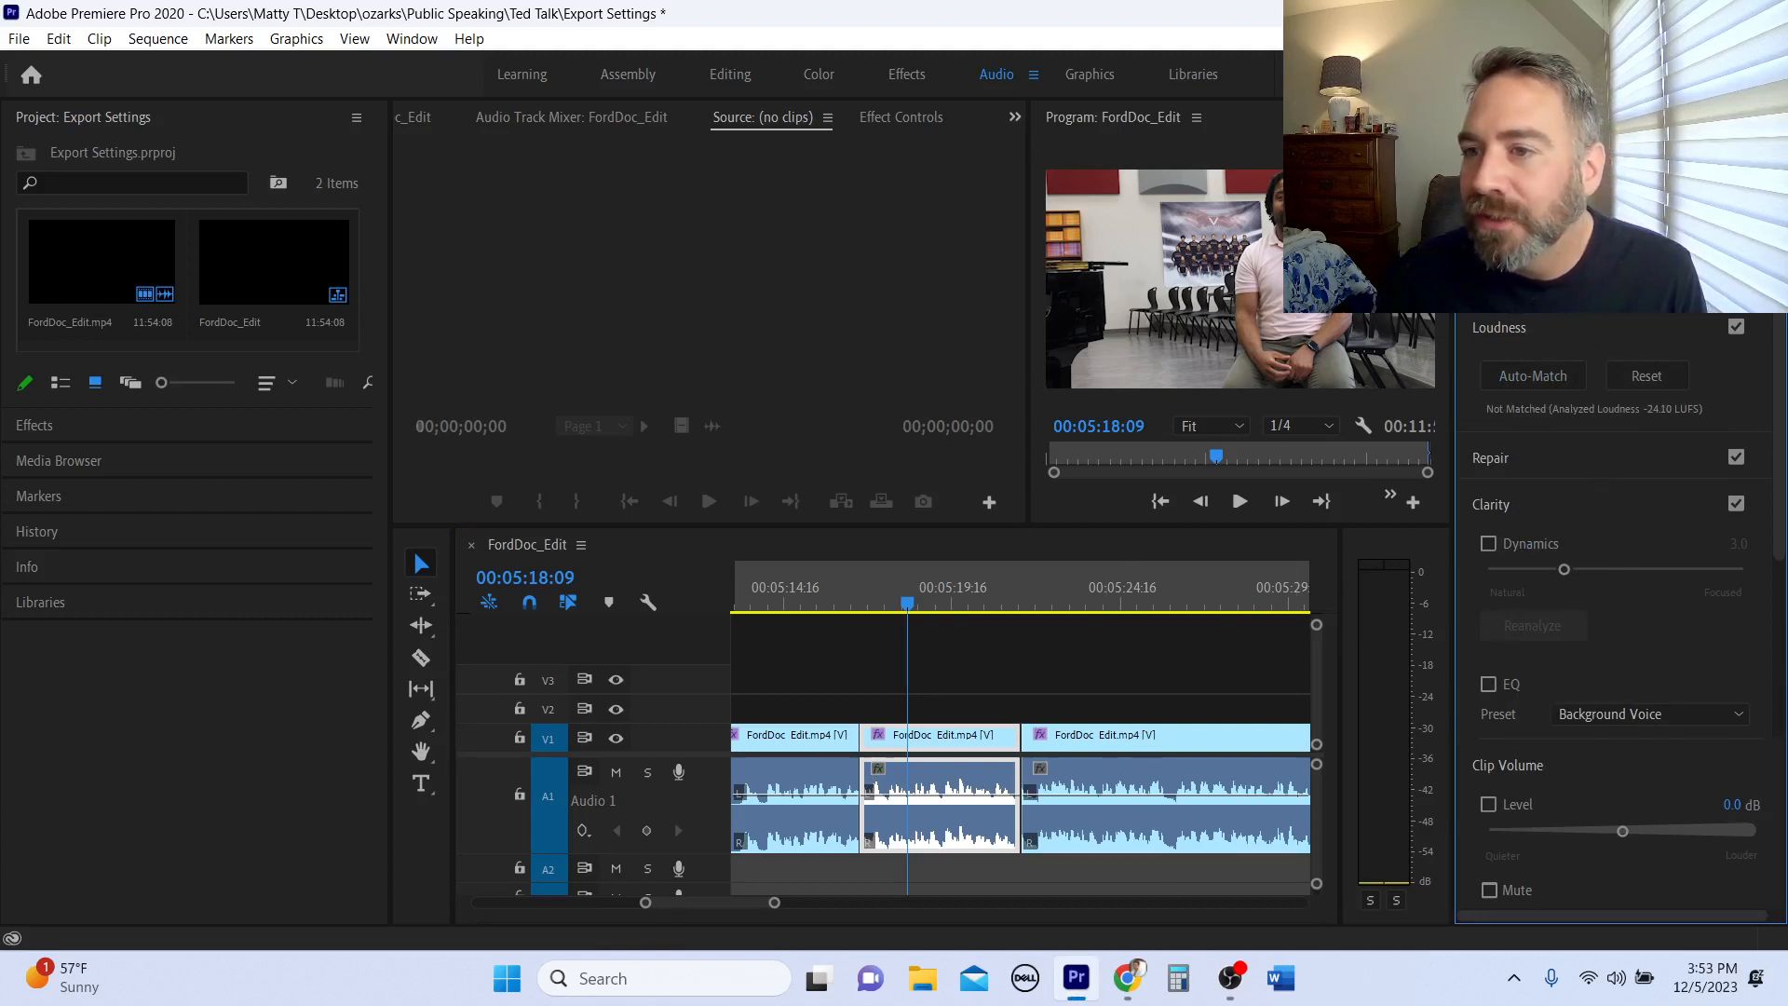
left_click(1702, 203)
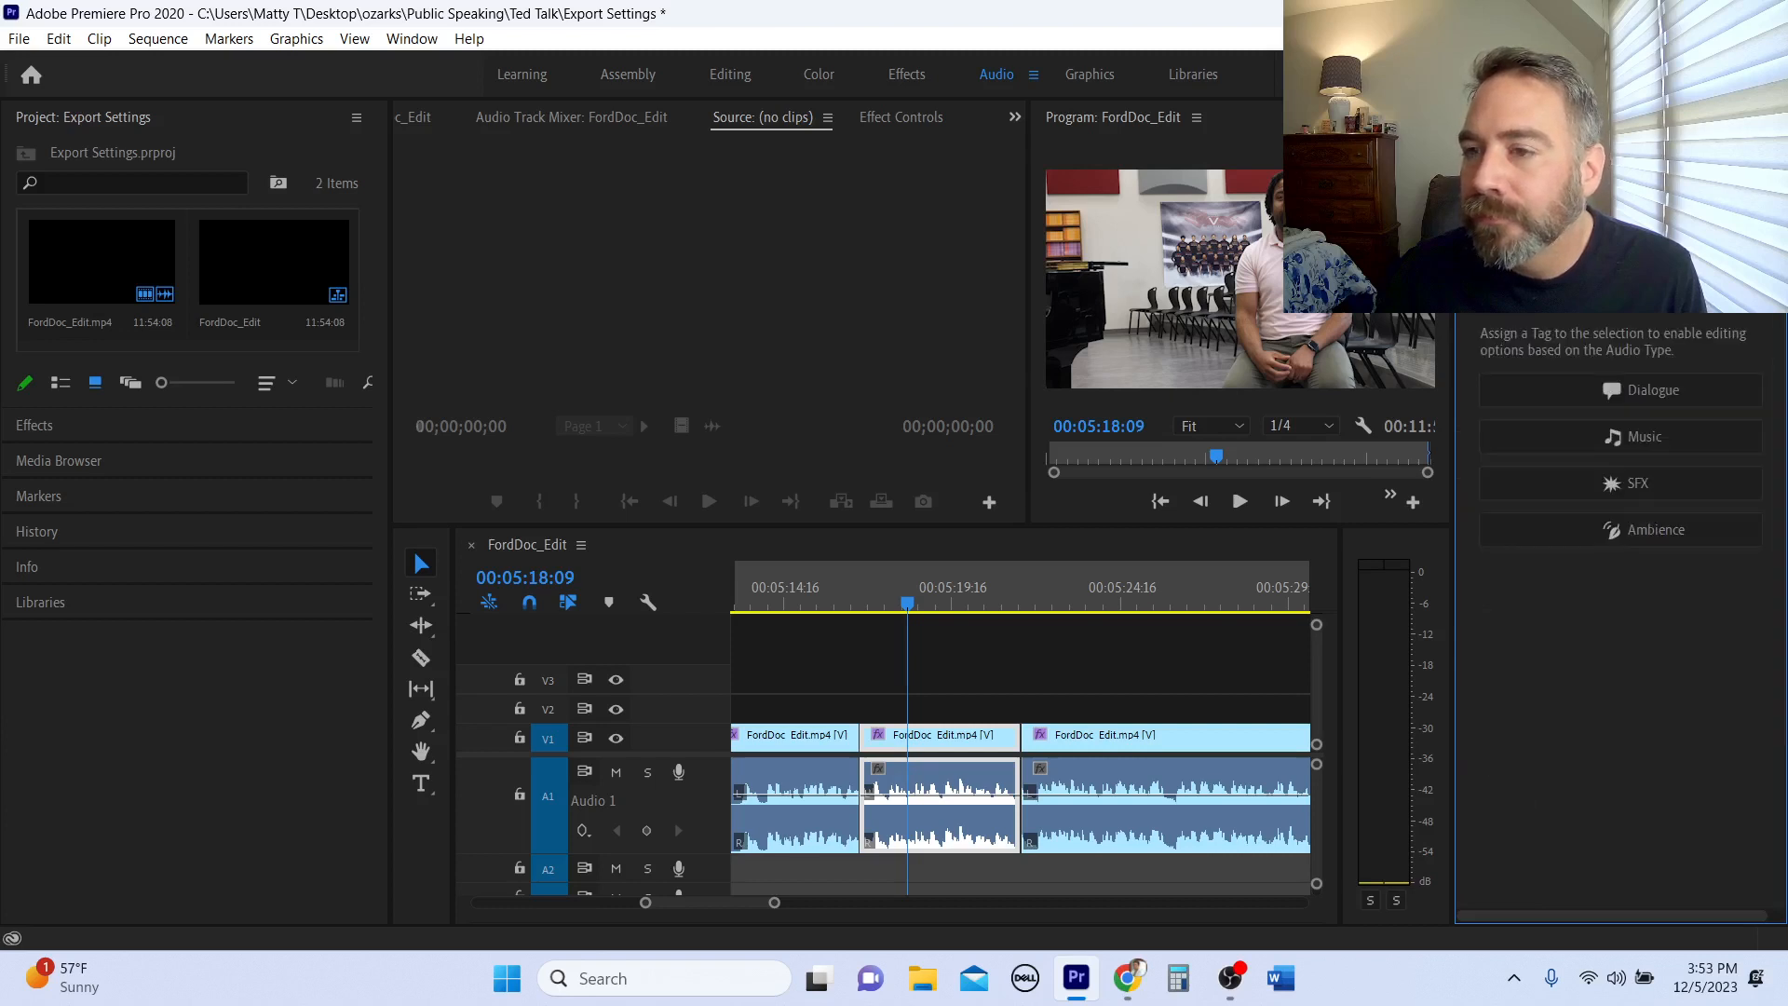
left_click(1638, 396)
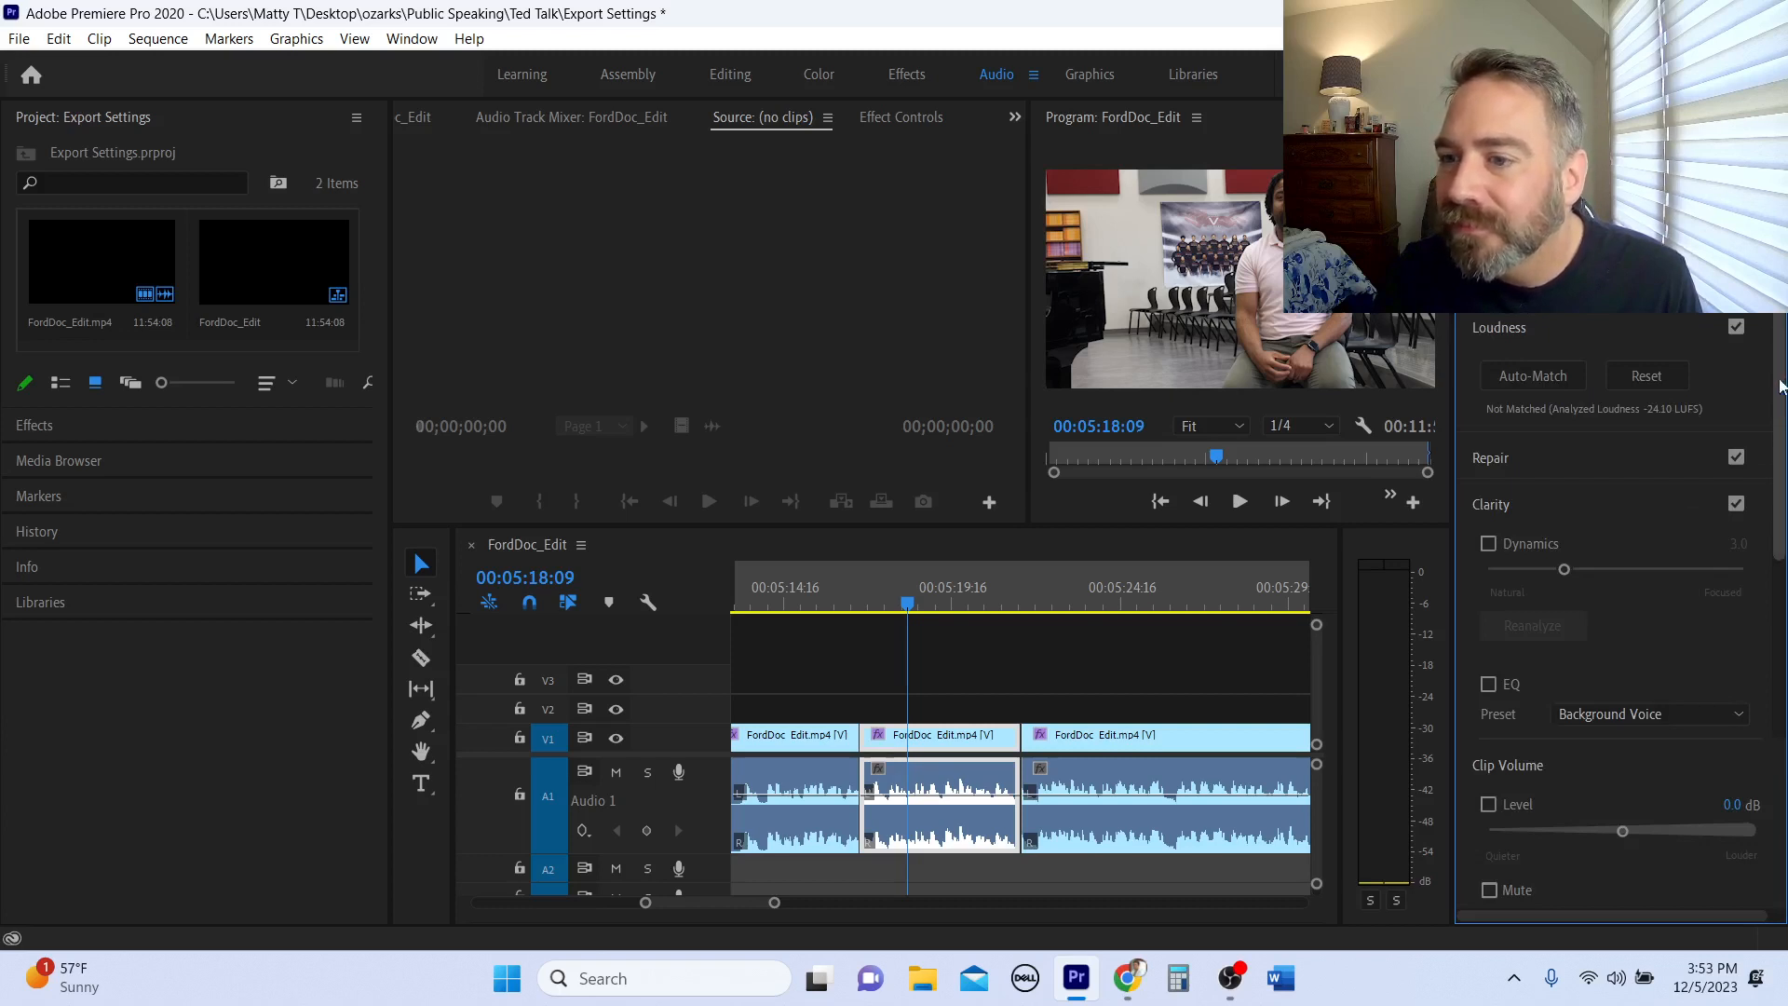
Show the Repair options for the middle clip and lower its clip volume level to -4.3 dB.
left_click(1579, 454)
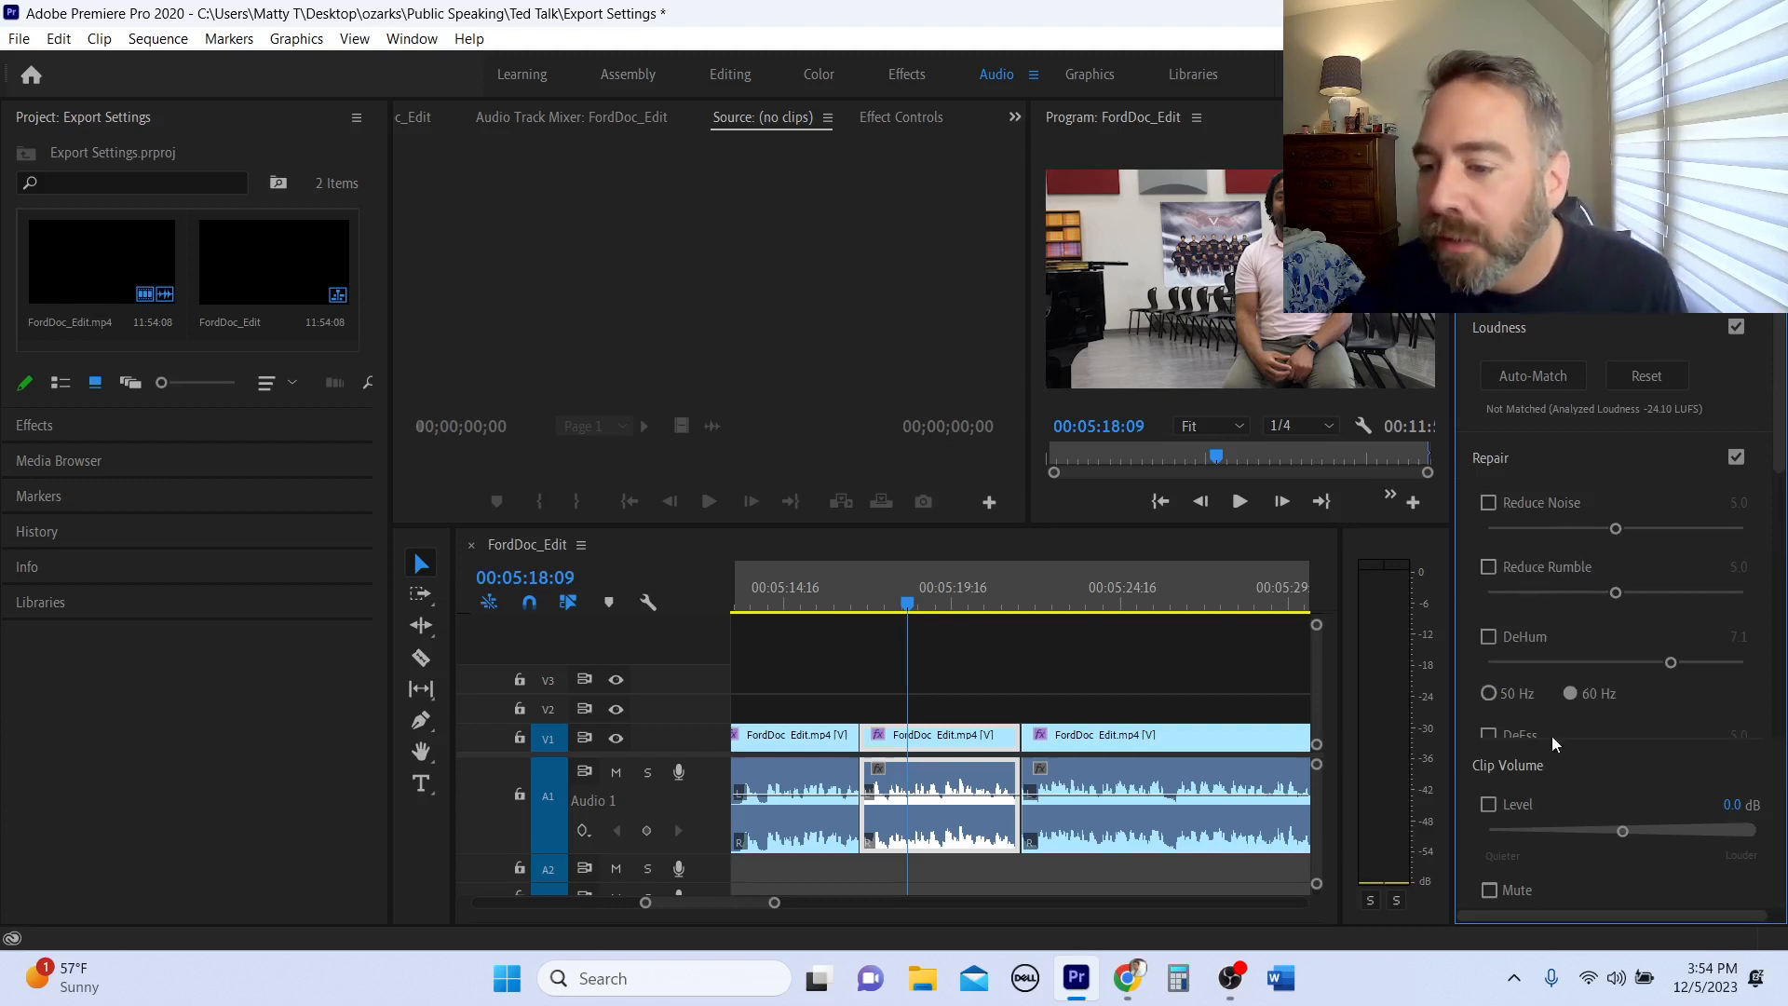
left_click(1619, 830)
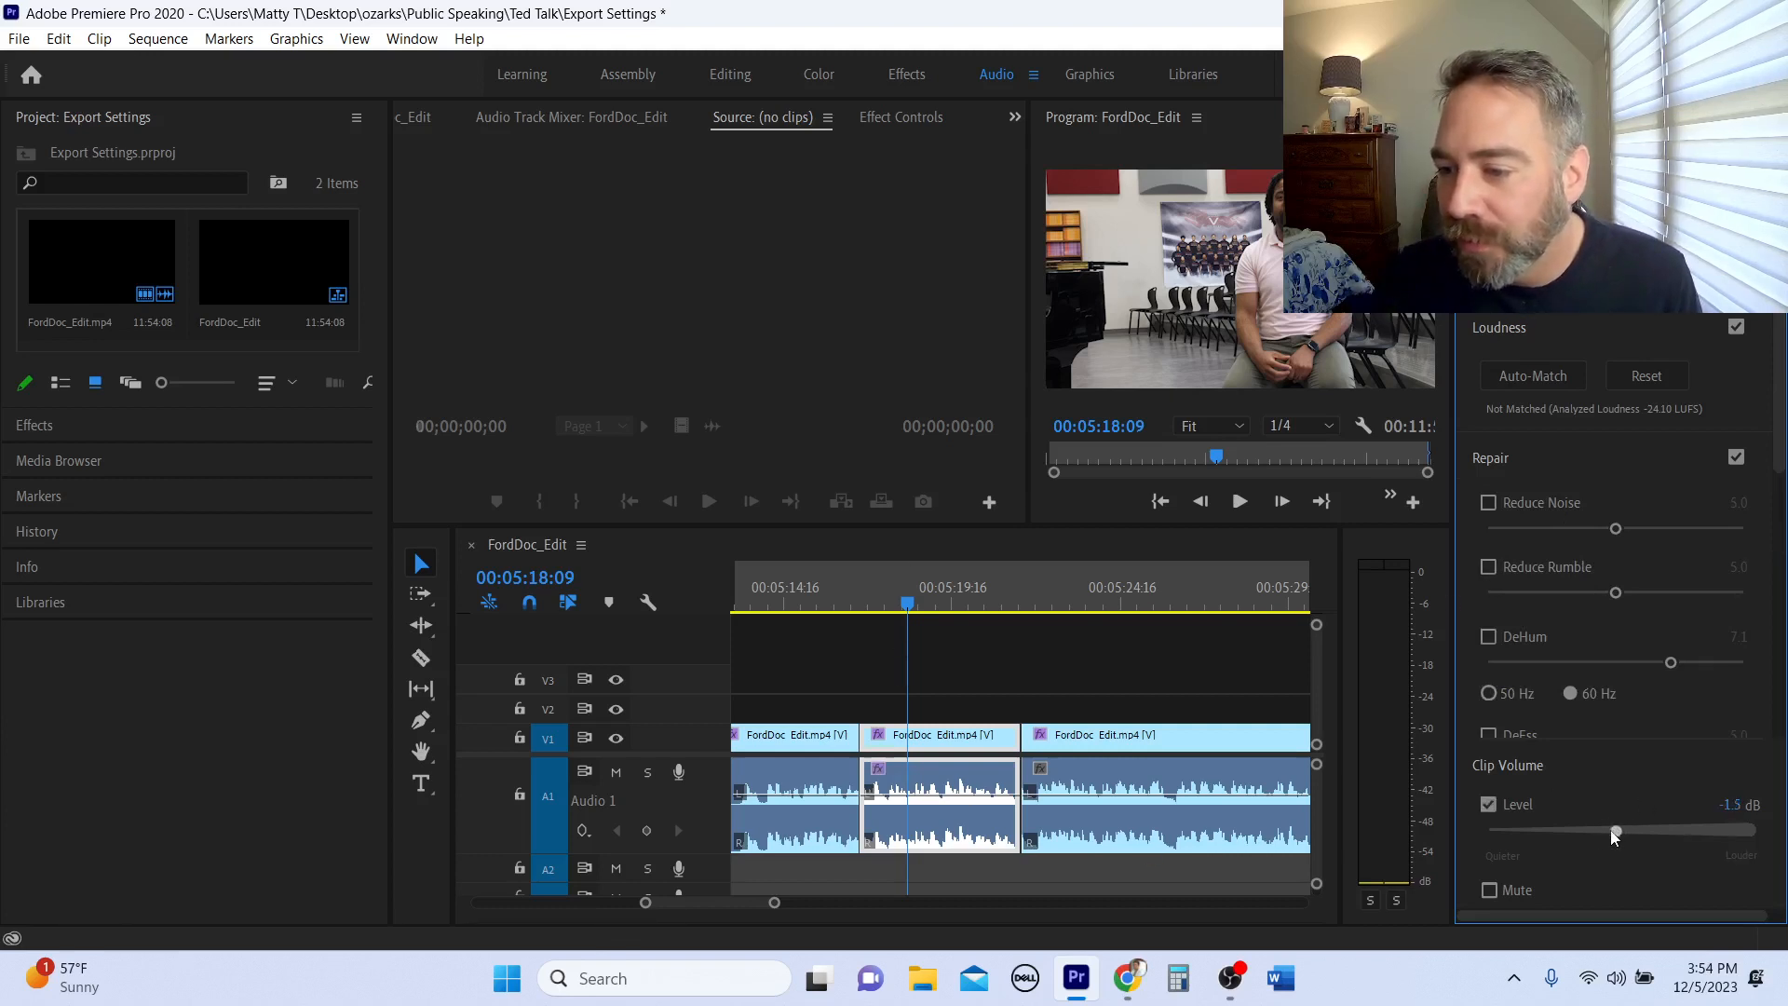
left_click_drag(1614, 836, 1612, 831)
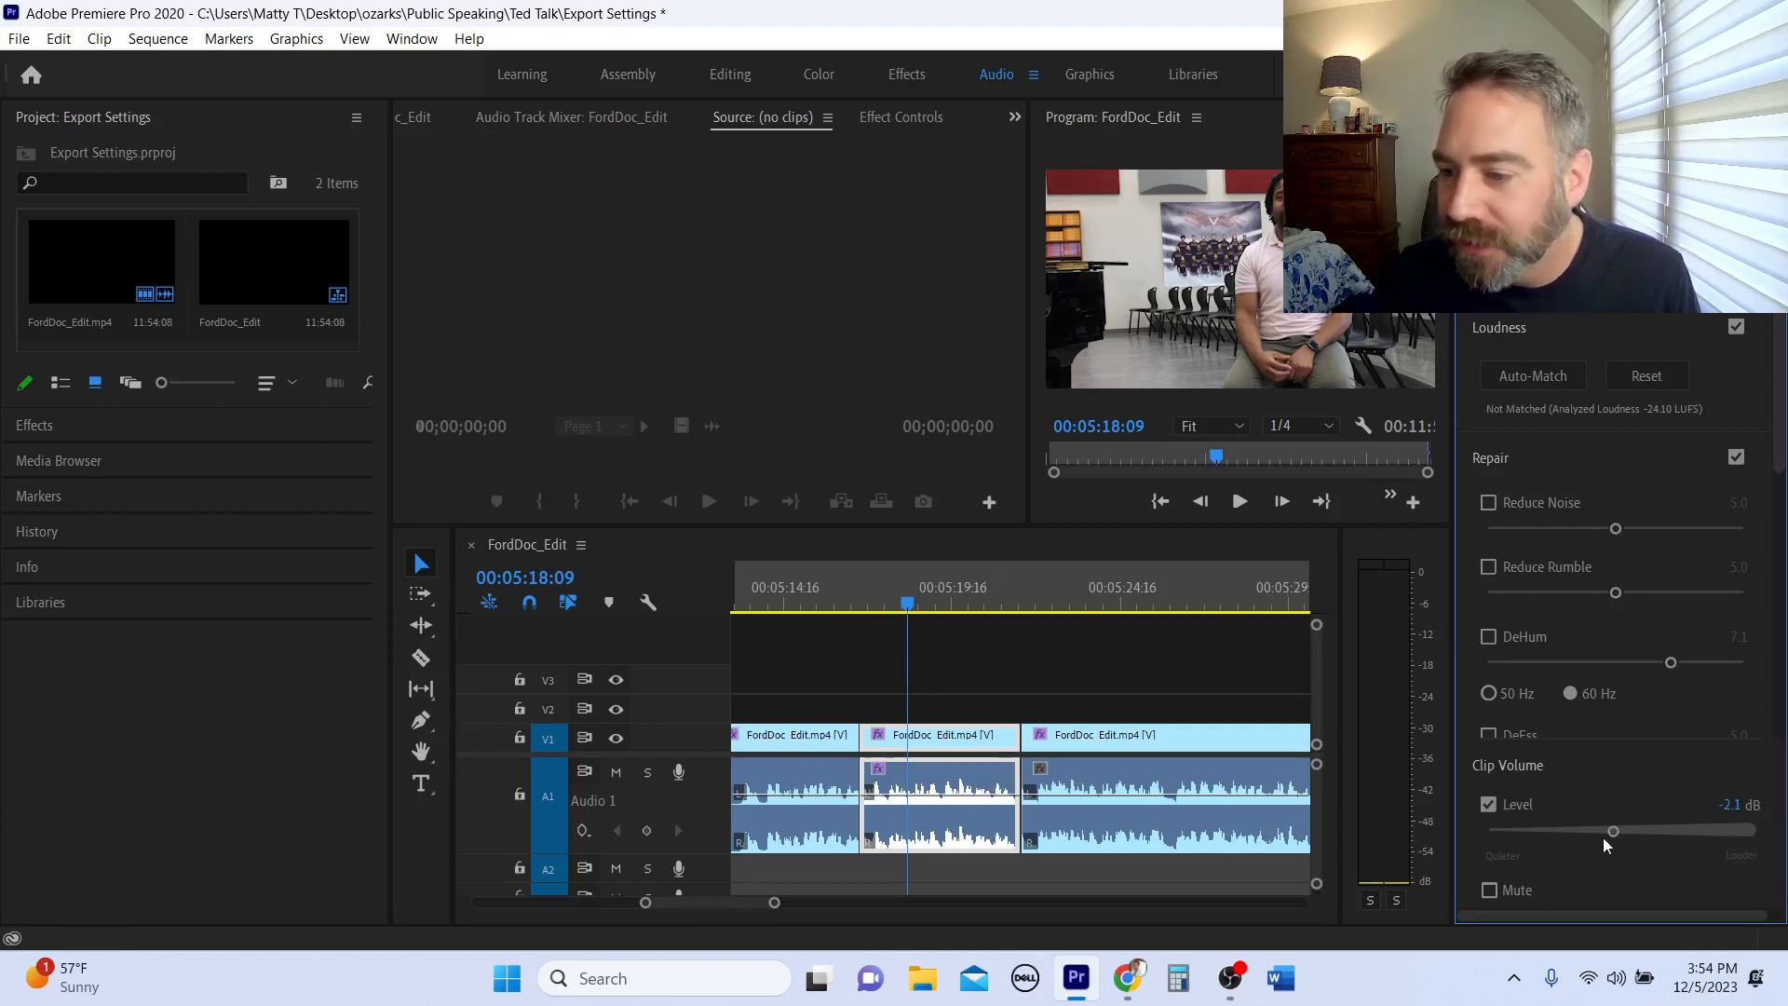
left_click_drag(1623, 836, 1617, 835)
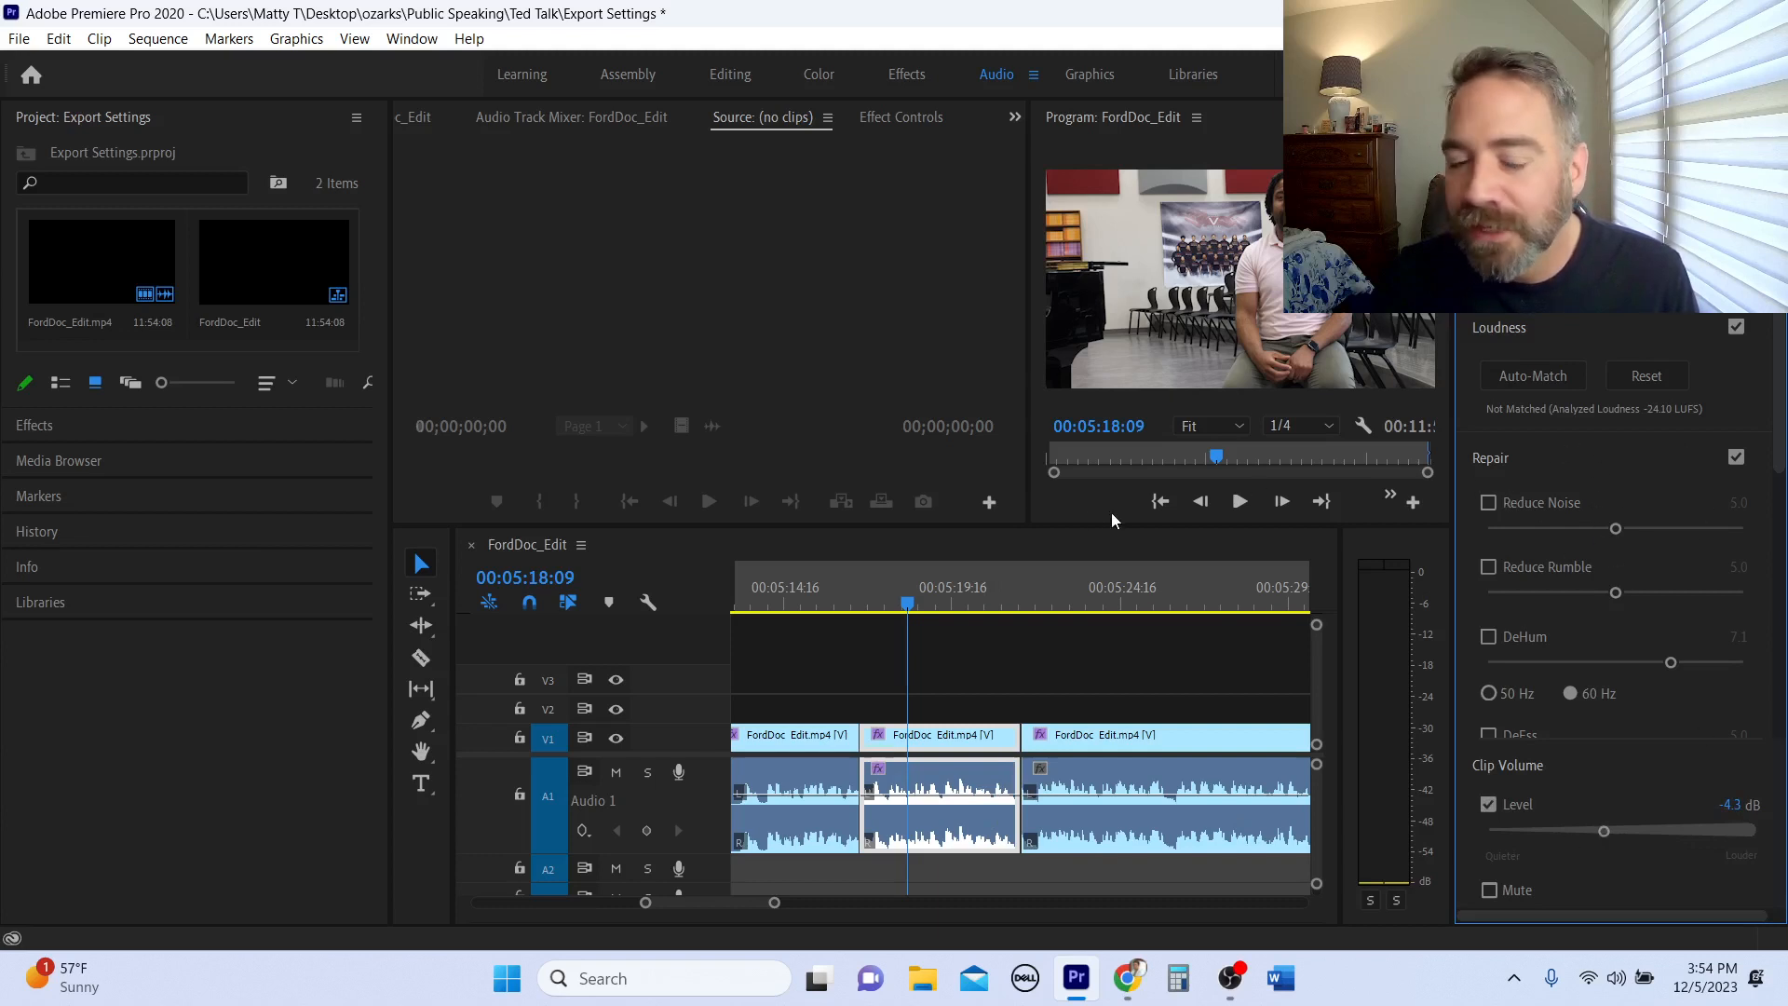
Apply Reduce Noise 0.5, Reduce Rumble 2.2 and DeHum 3.2 to the middle clip and play from 00:05:15:19 across the cut.
left_click_drag(921, 610, 824, 614)
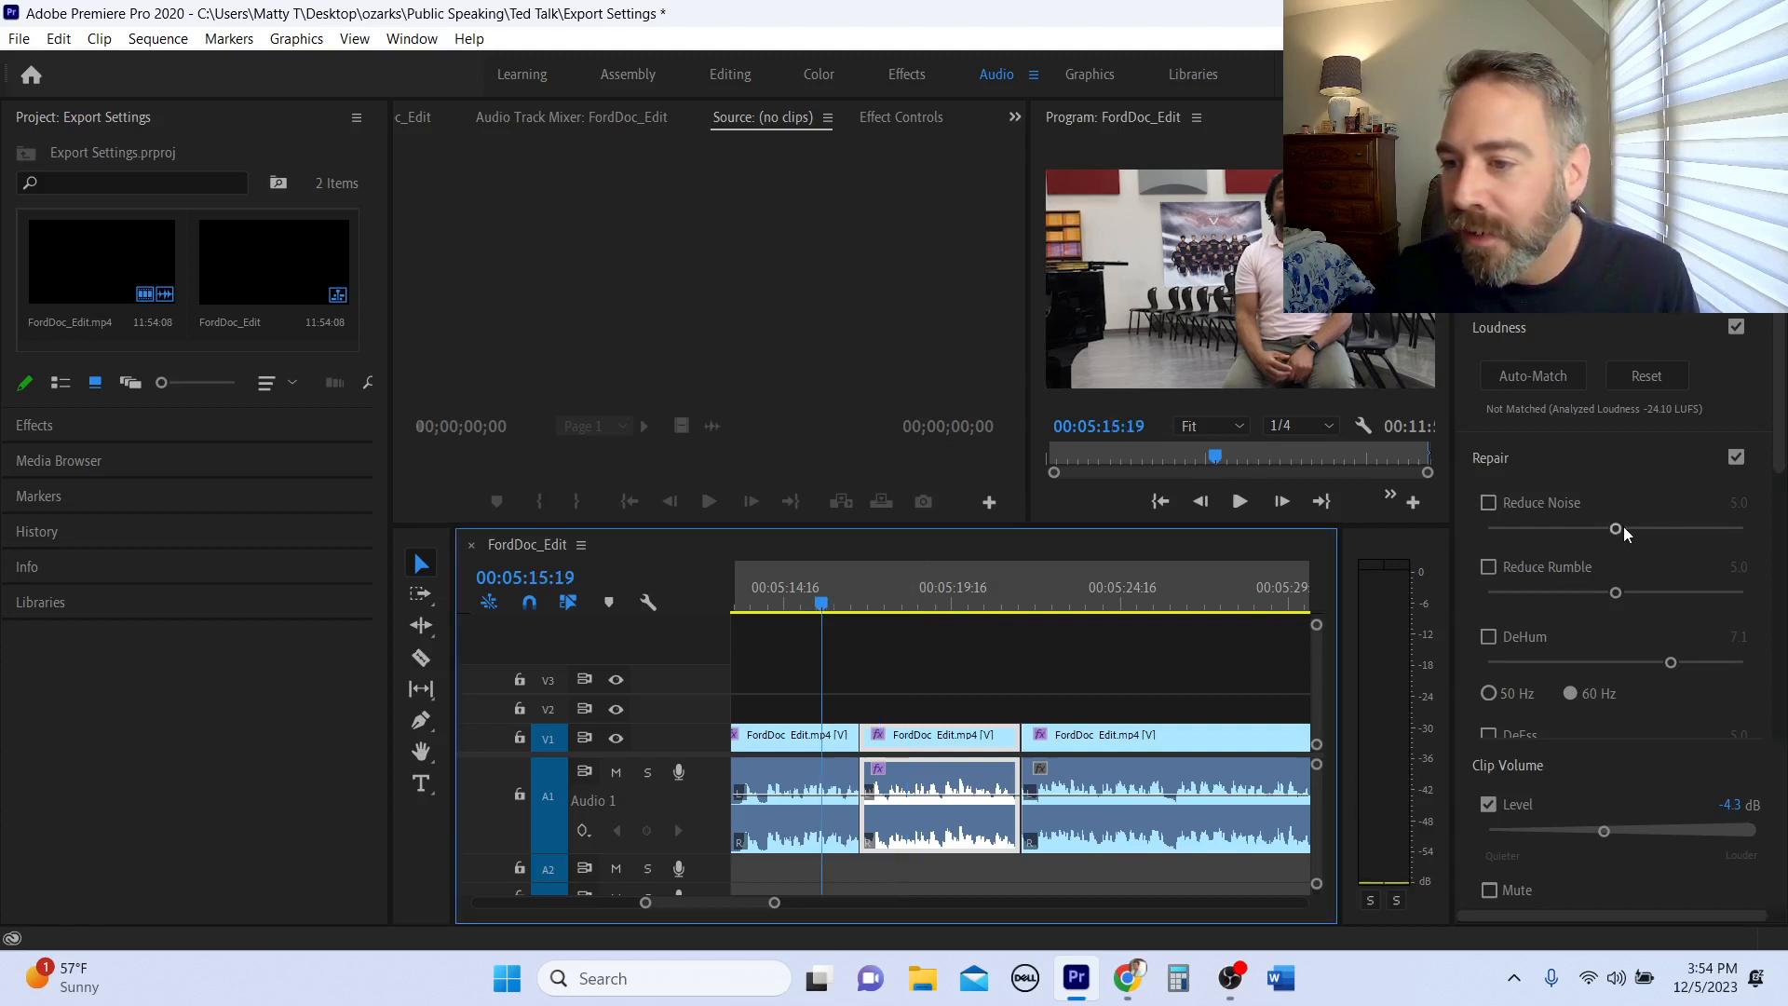
left_click_drag(1617, 528, 1529, 529)
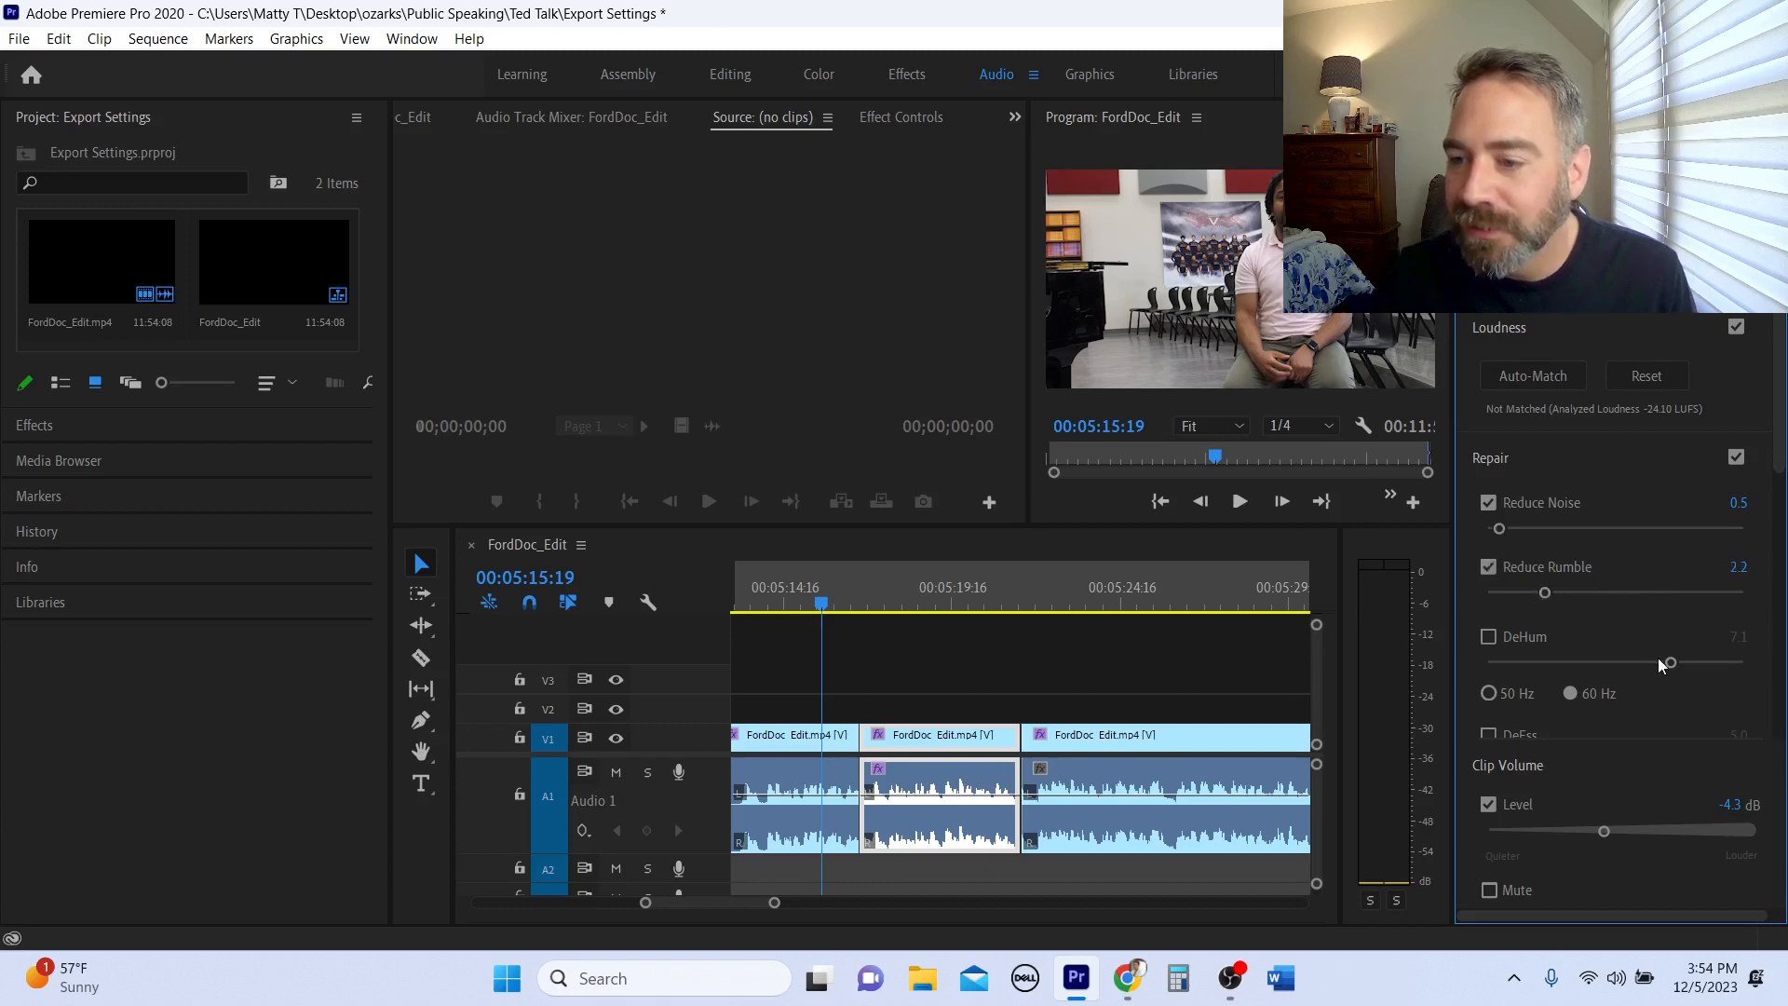
key("space")
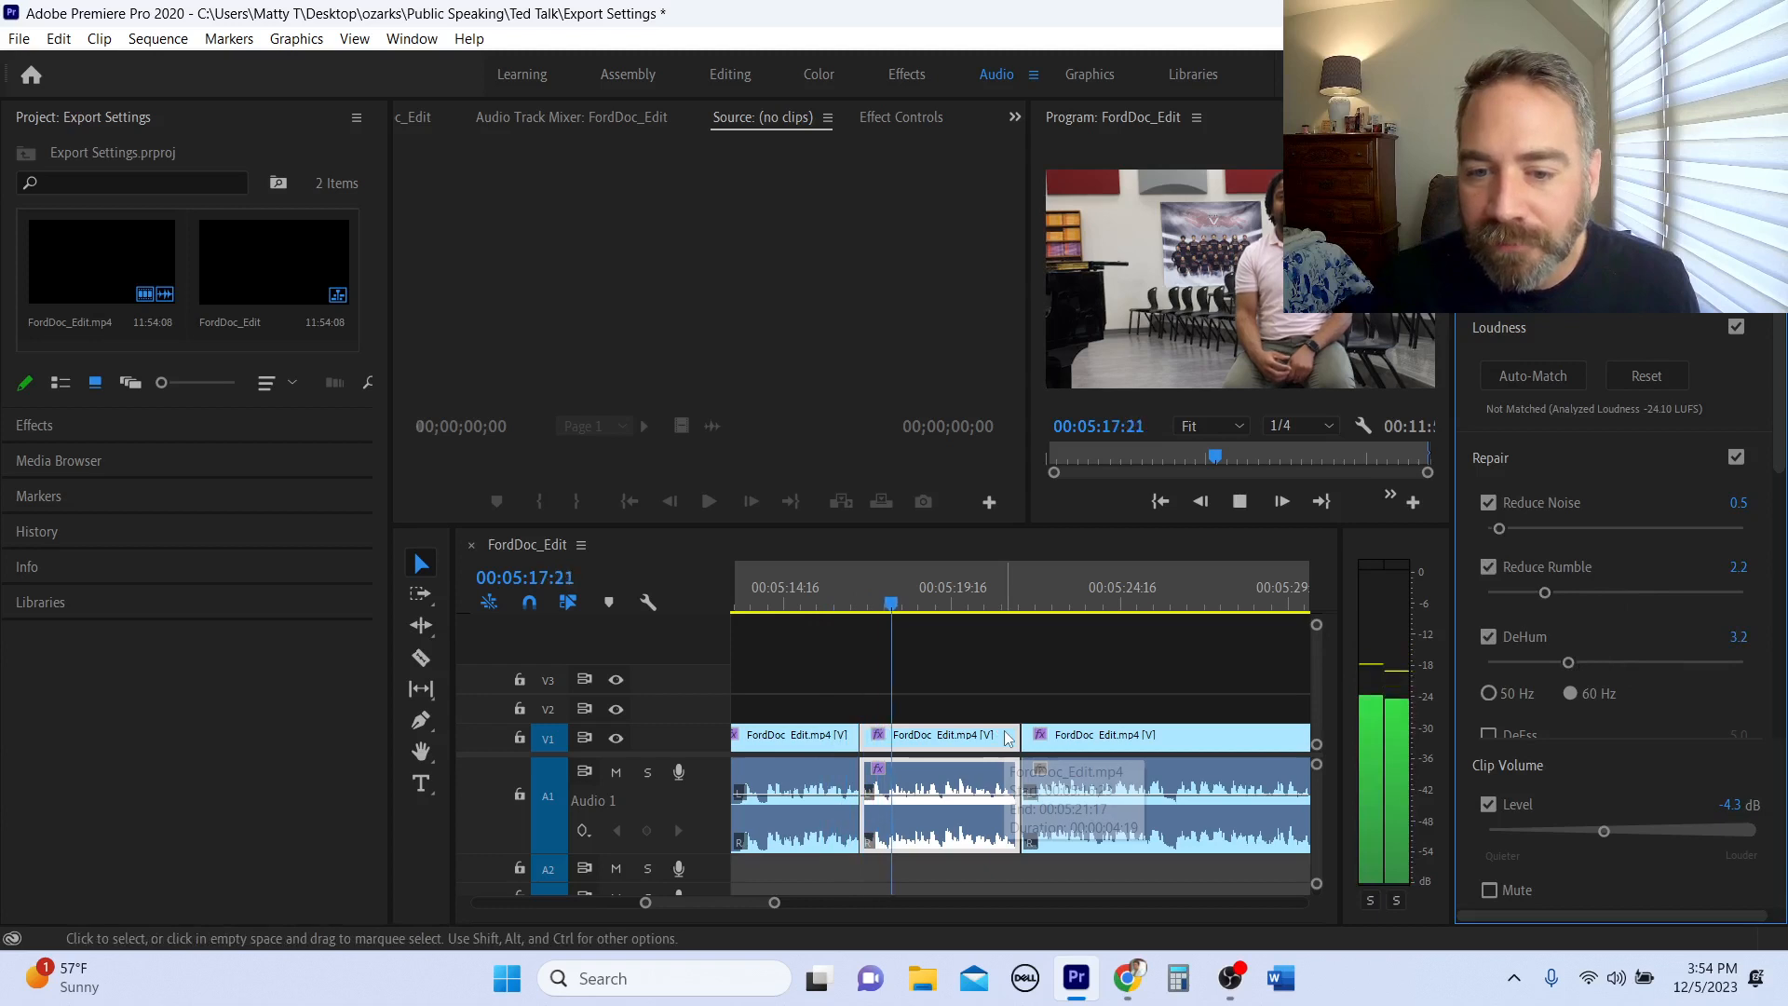
key("space")
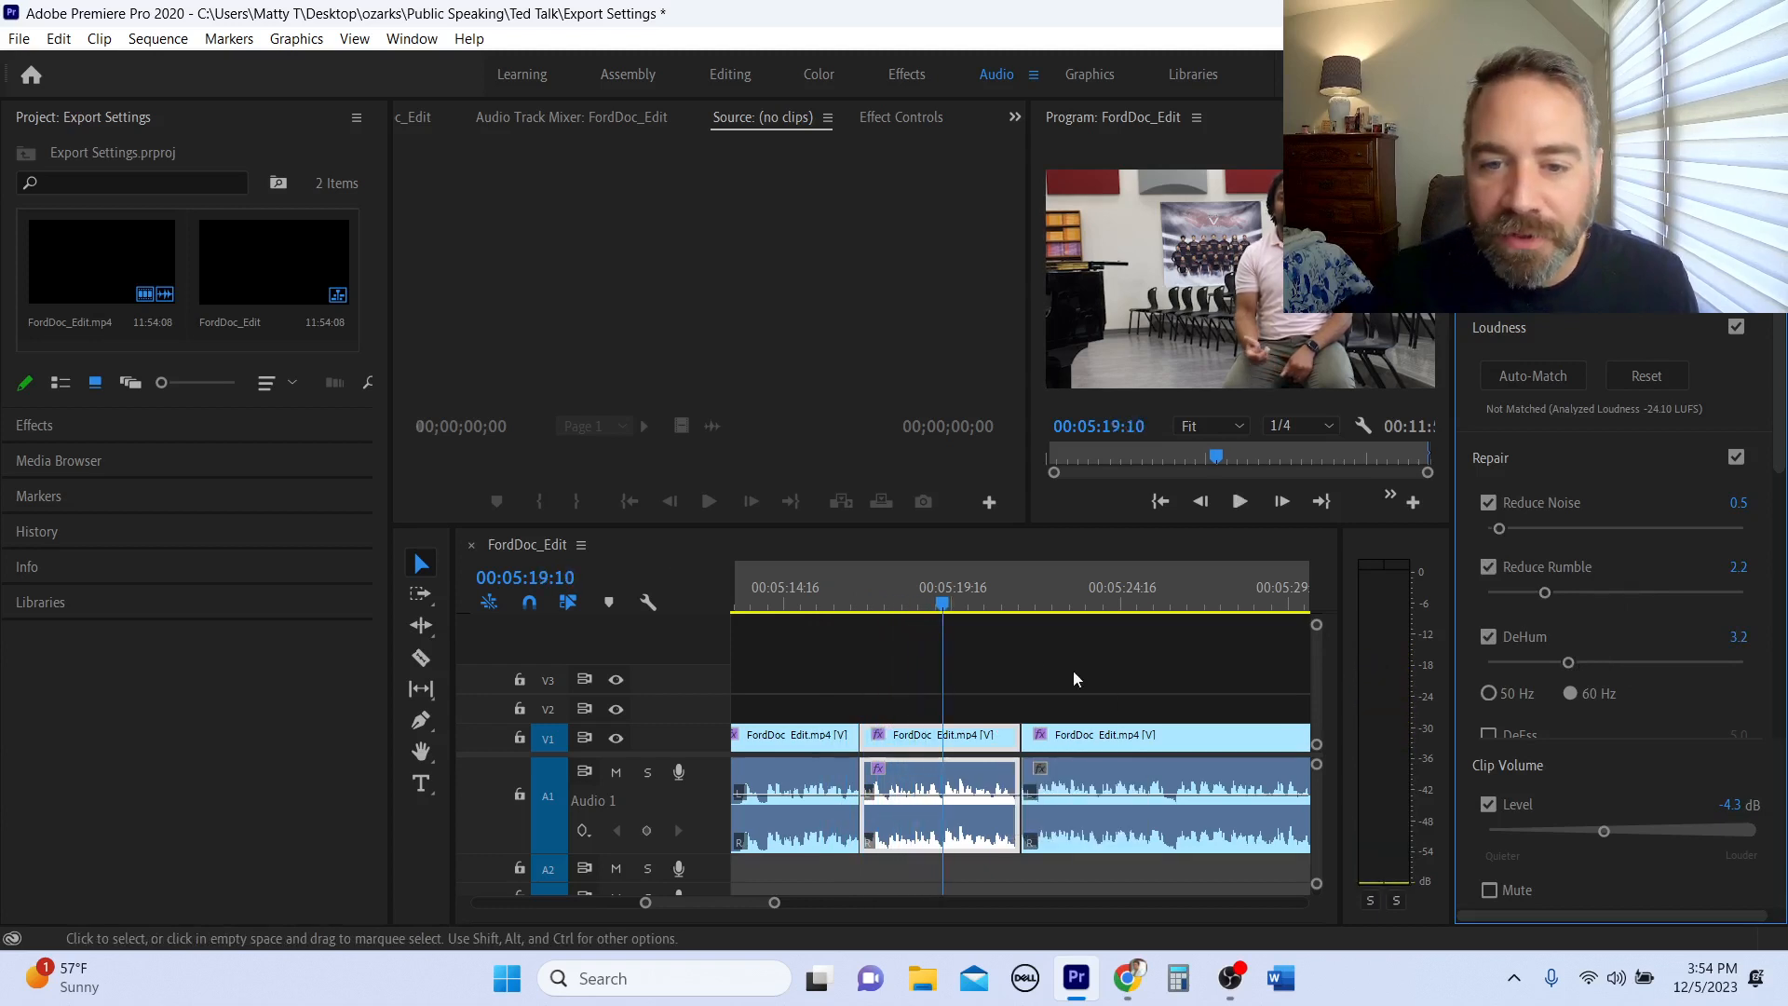
Replay the transition into the middle clip and raise its DeHum amount to 4.8.
left_click(822, 590)
key("space")
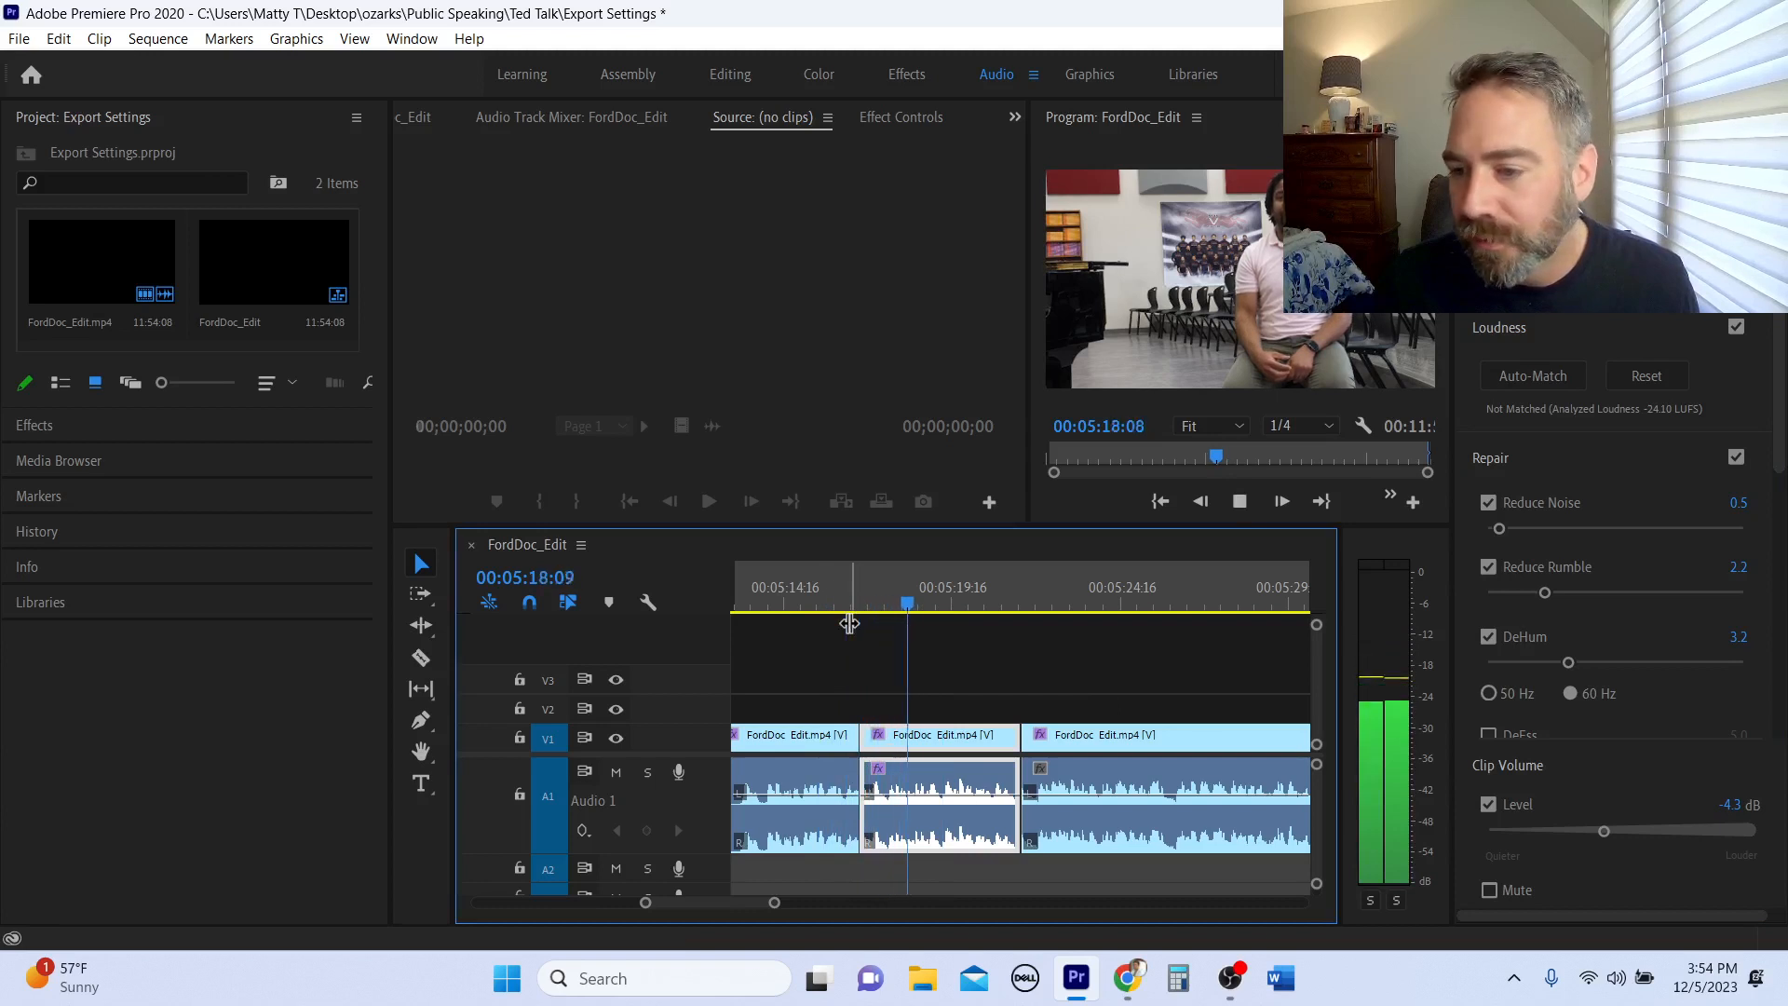
key("space")
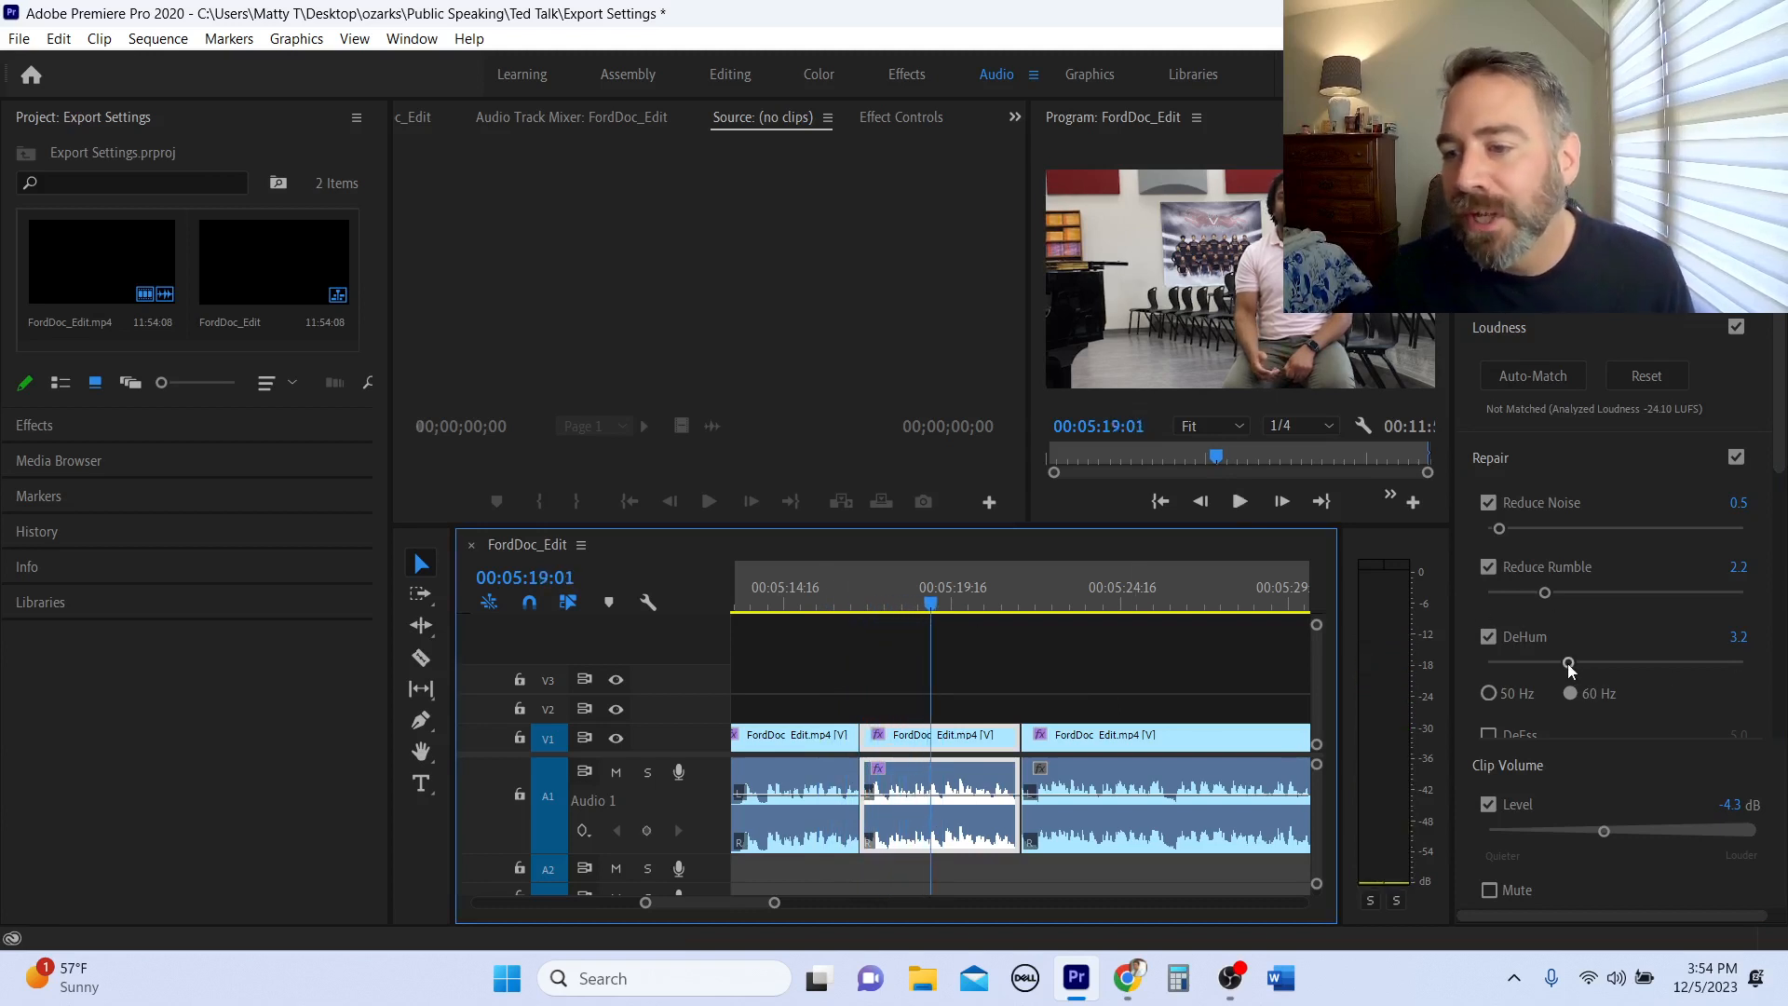
left_click_drag(1569, 663, 1608, 663)
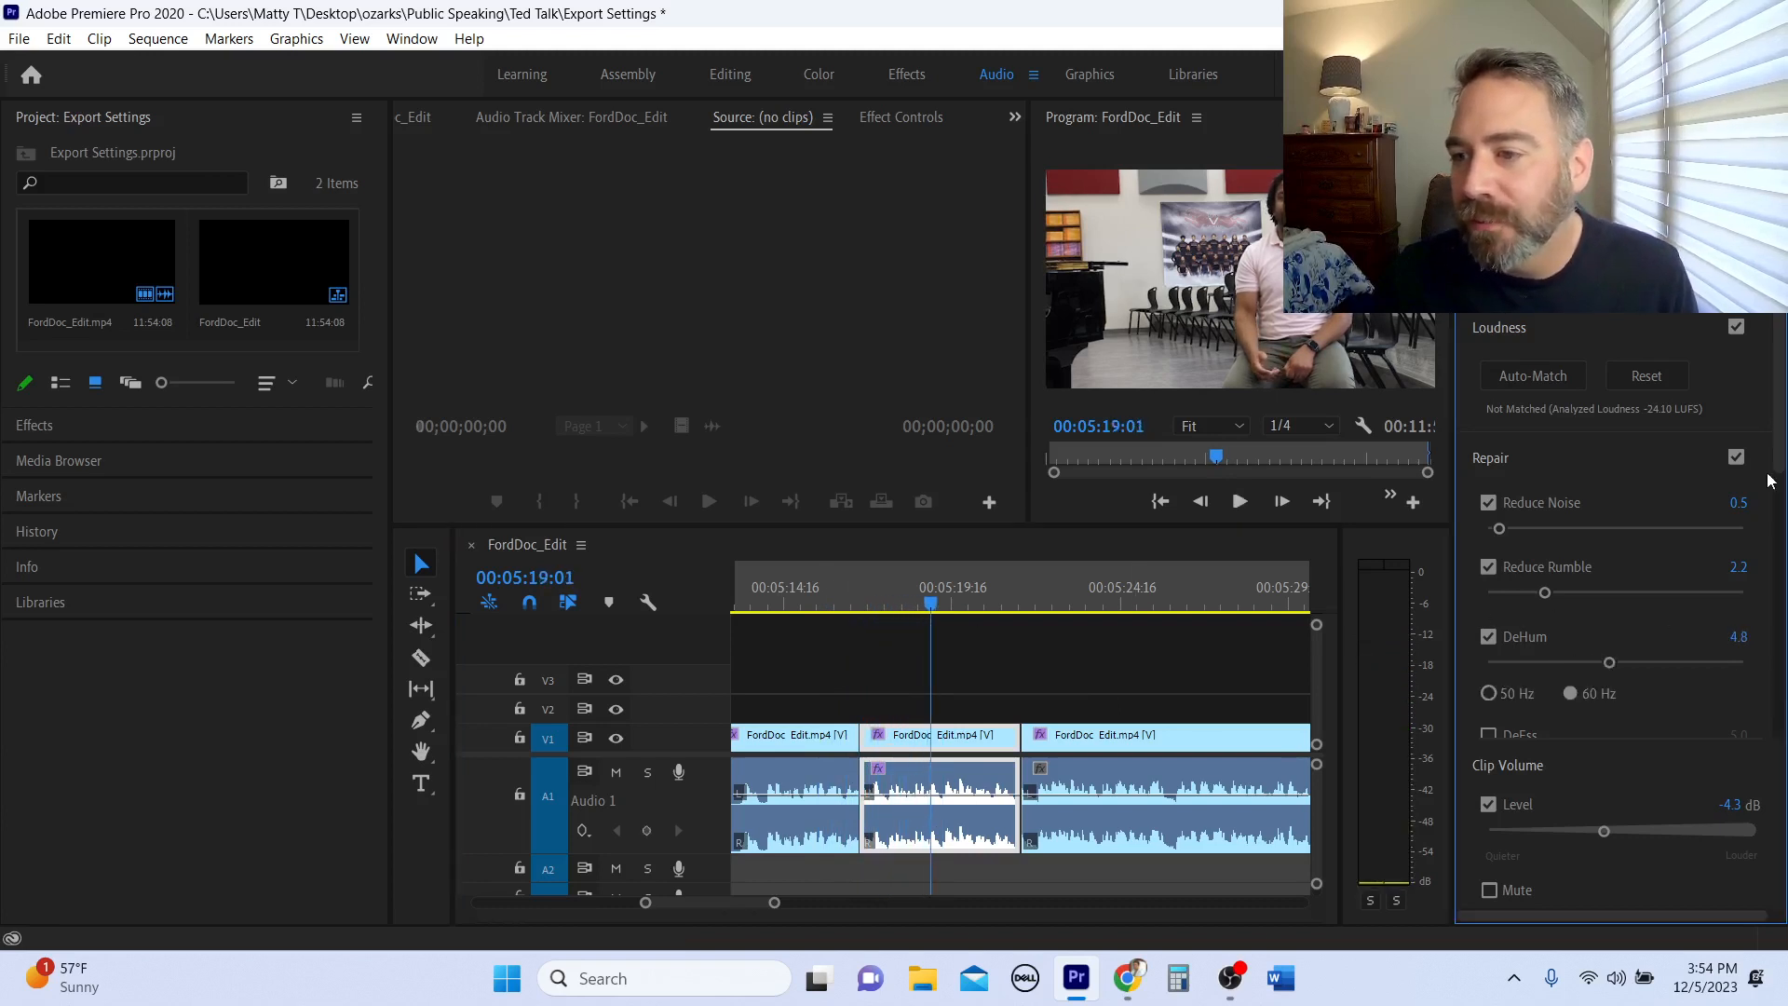
Undo the noise, rumble and hum repairs on the middle clip, keeping its lowered volume level.
key("ctrl+z")
key("ctrl+z")
key("ctrl+z")
key("ctrl+z")
key("ctrl+z")
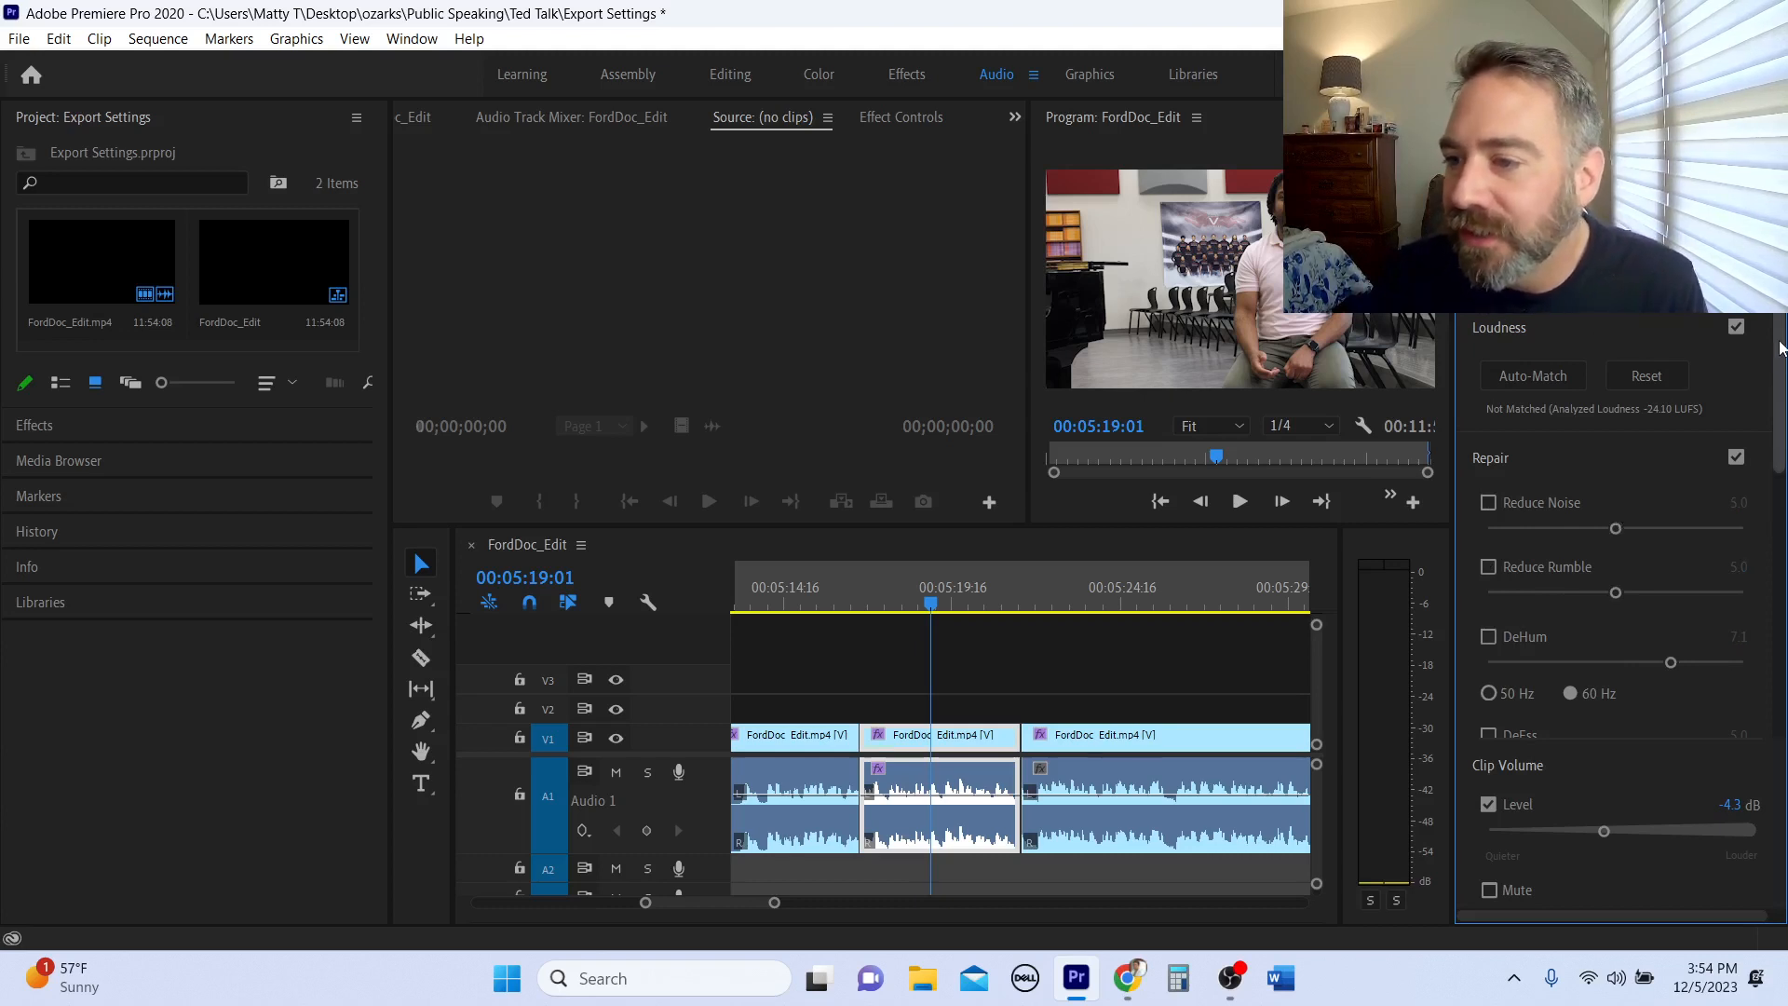
Look through the dialogue presets without applying one, and set the middle clip's Clarity EQ to the Old Radio preset.
left_click(1611, 279)
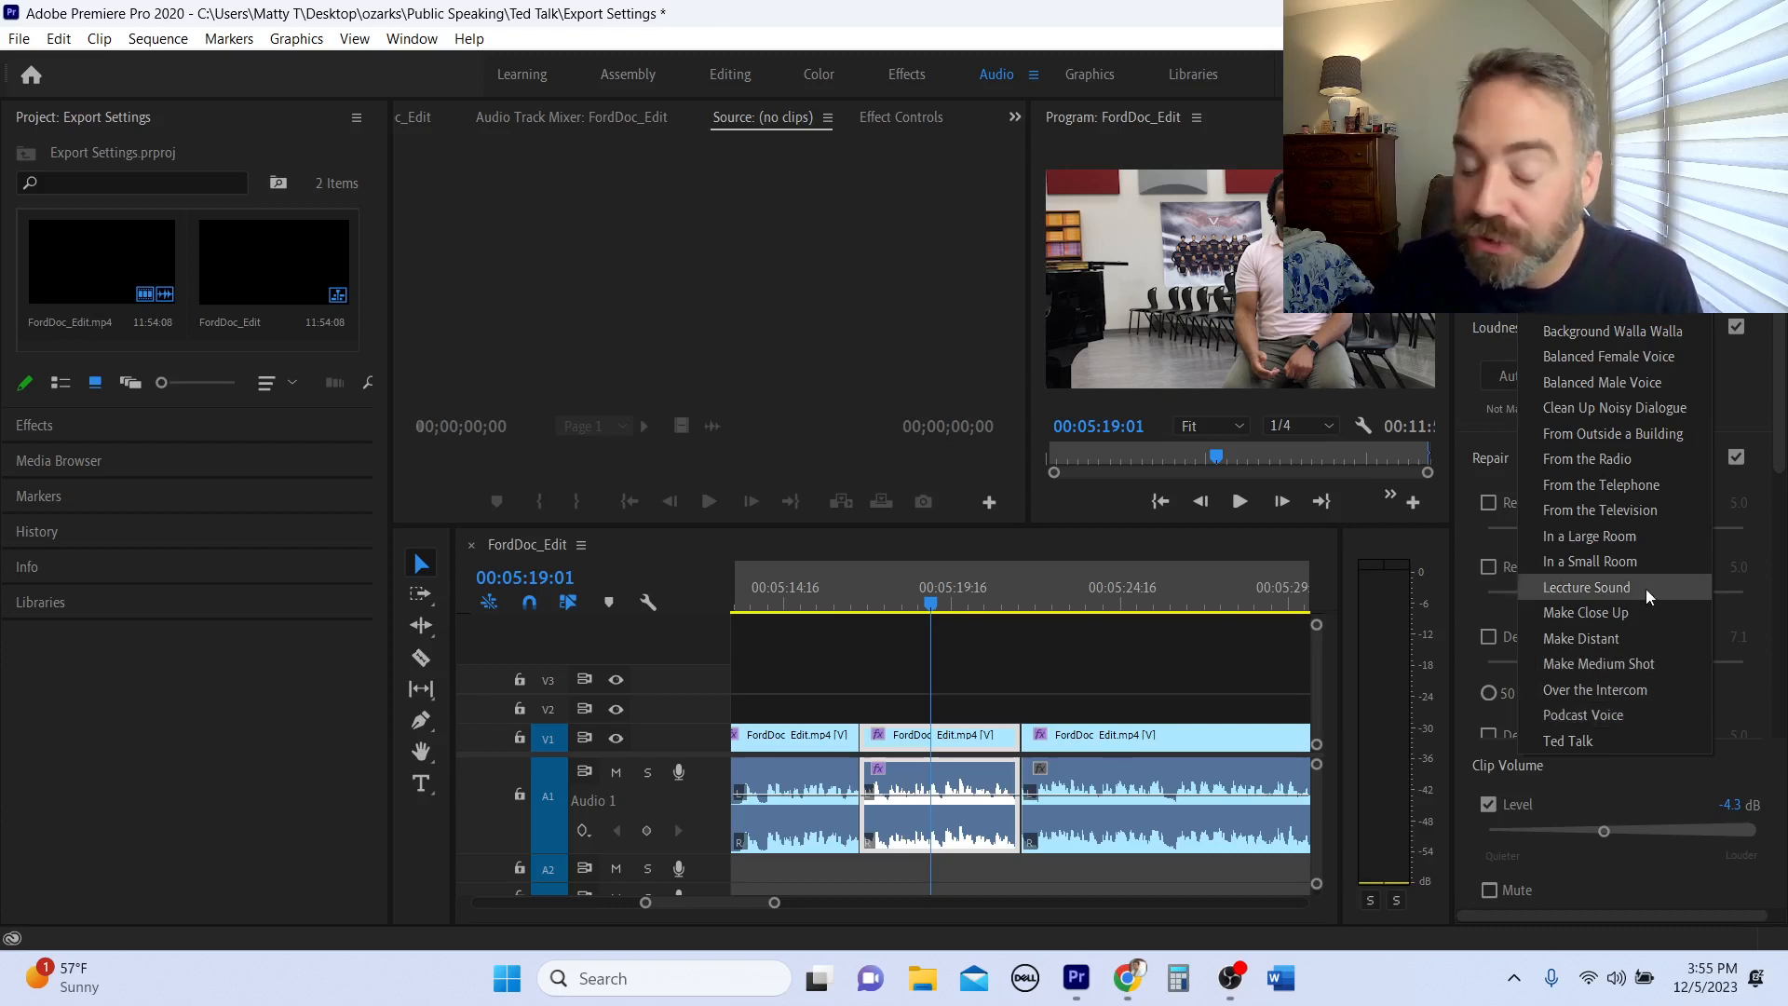
left_click(1611, 774)
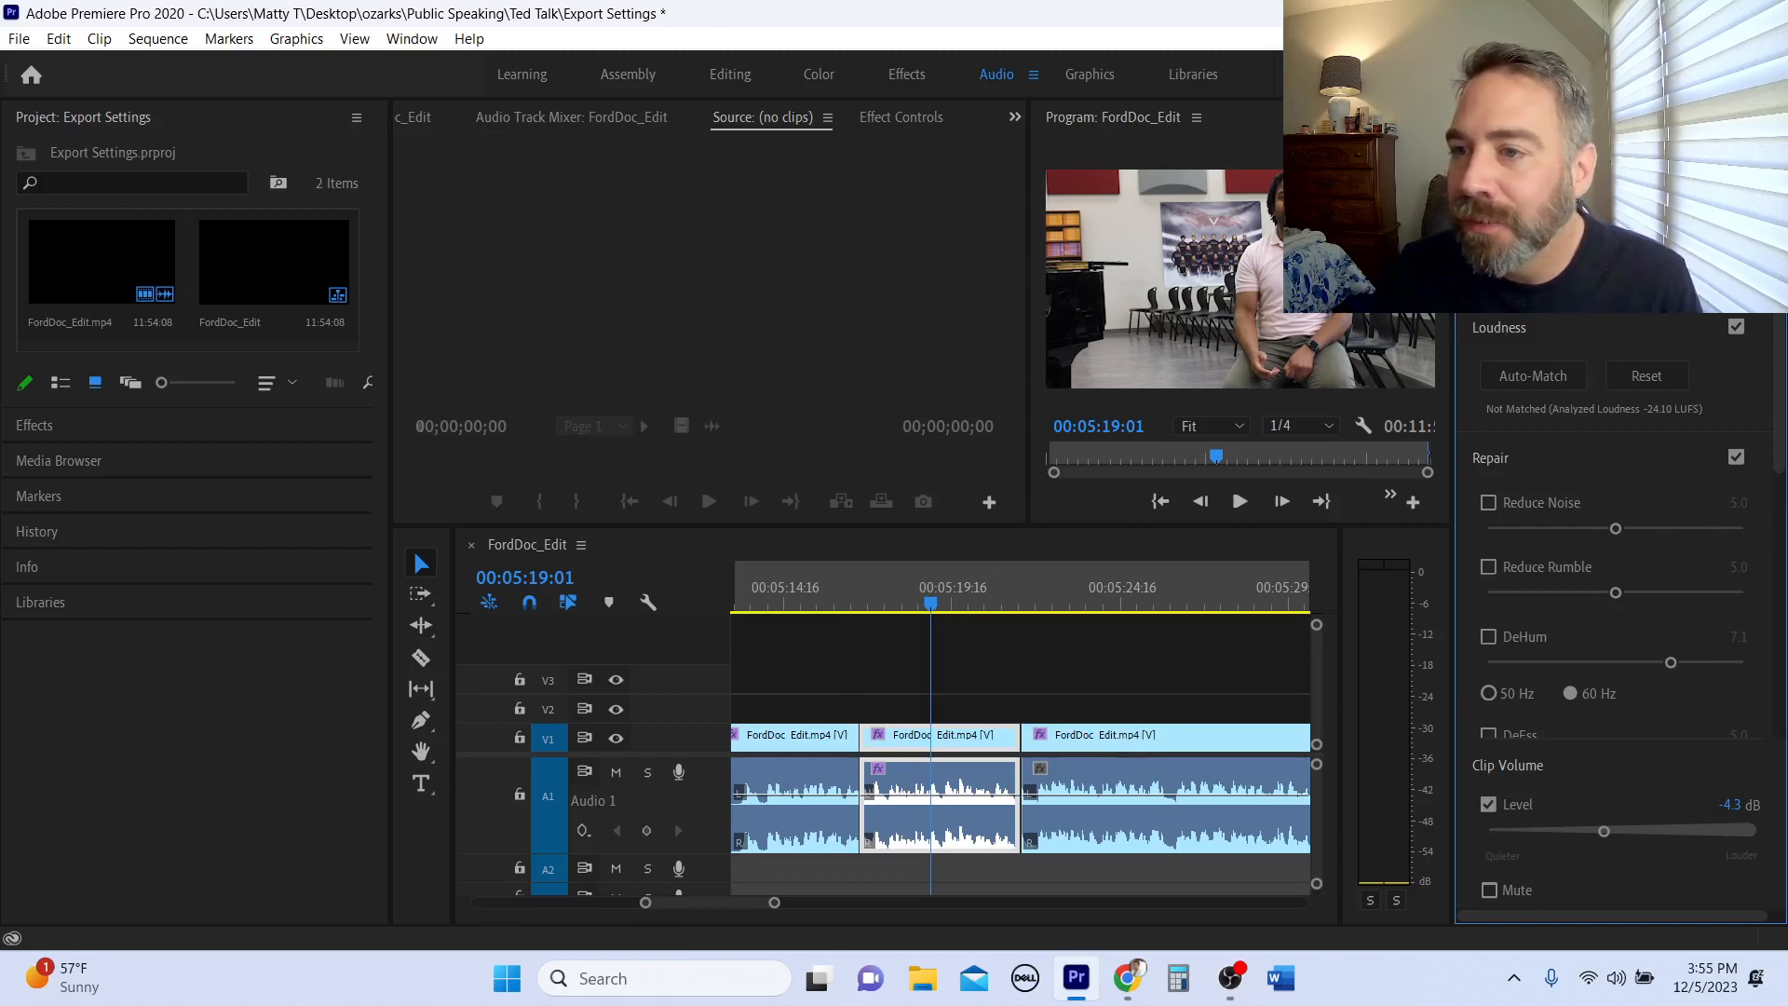
left_click(1561, 457)
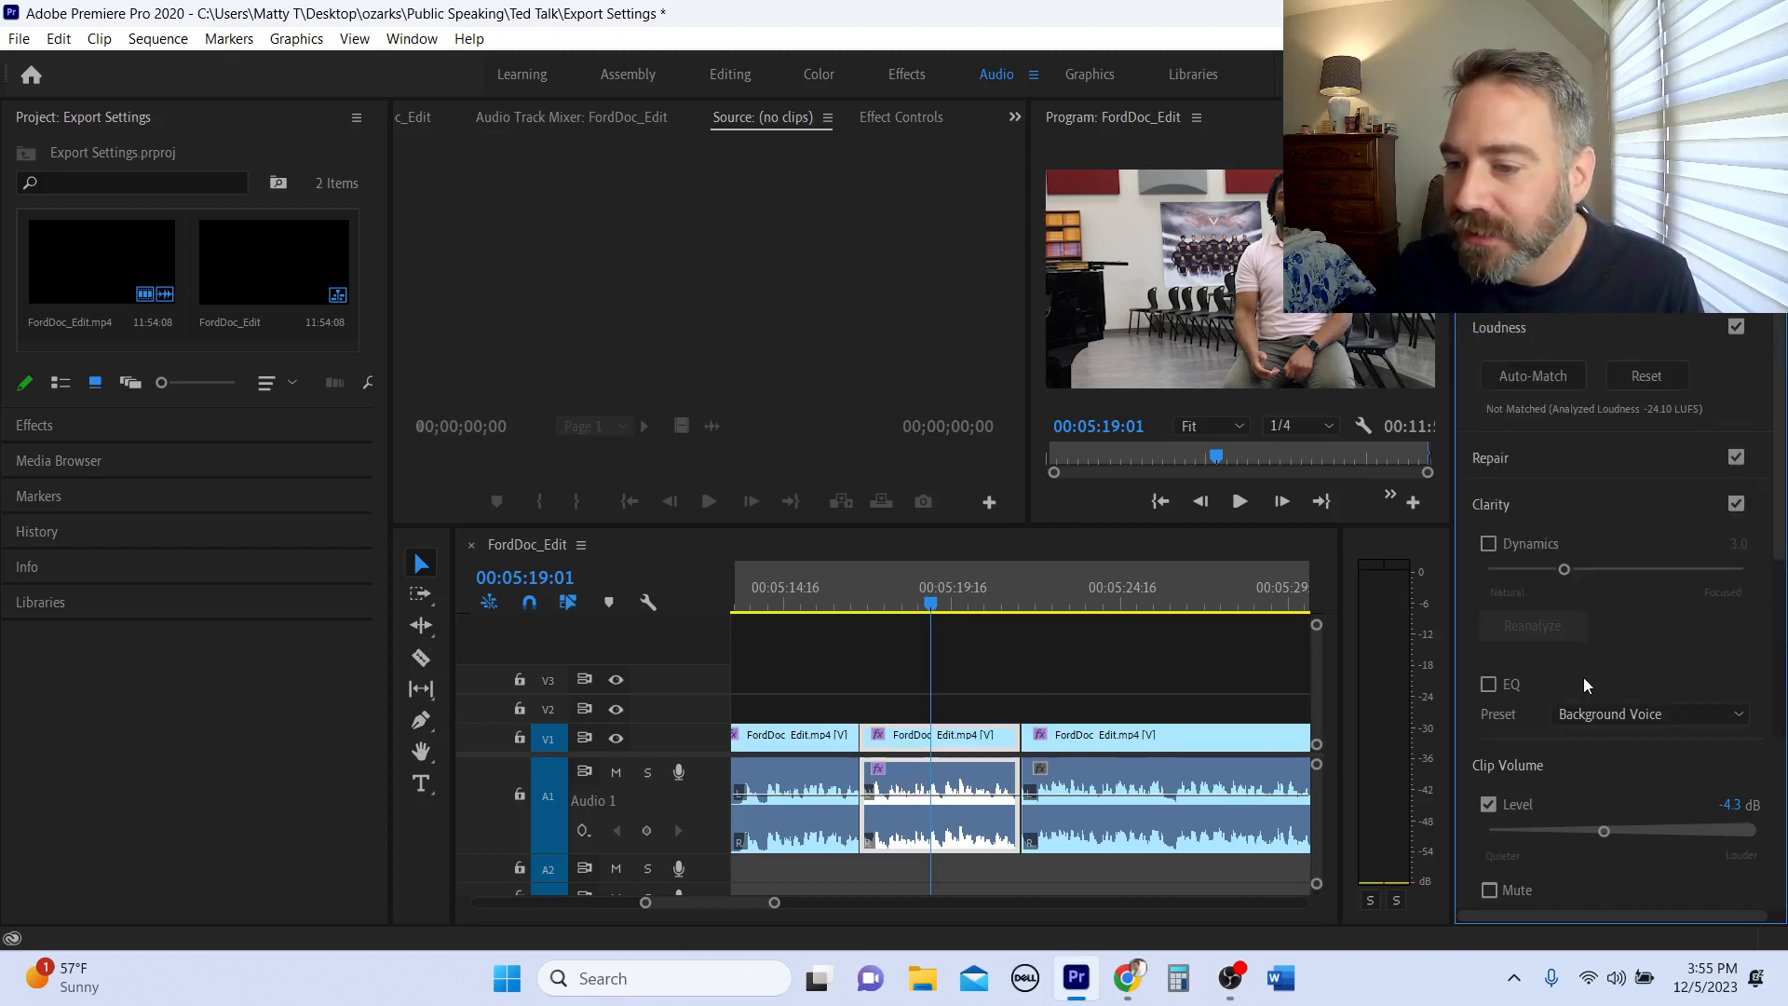
left_click(1632, 715)
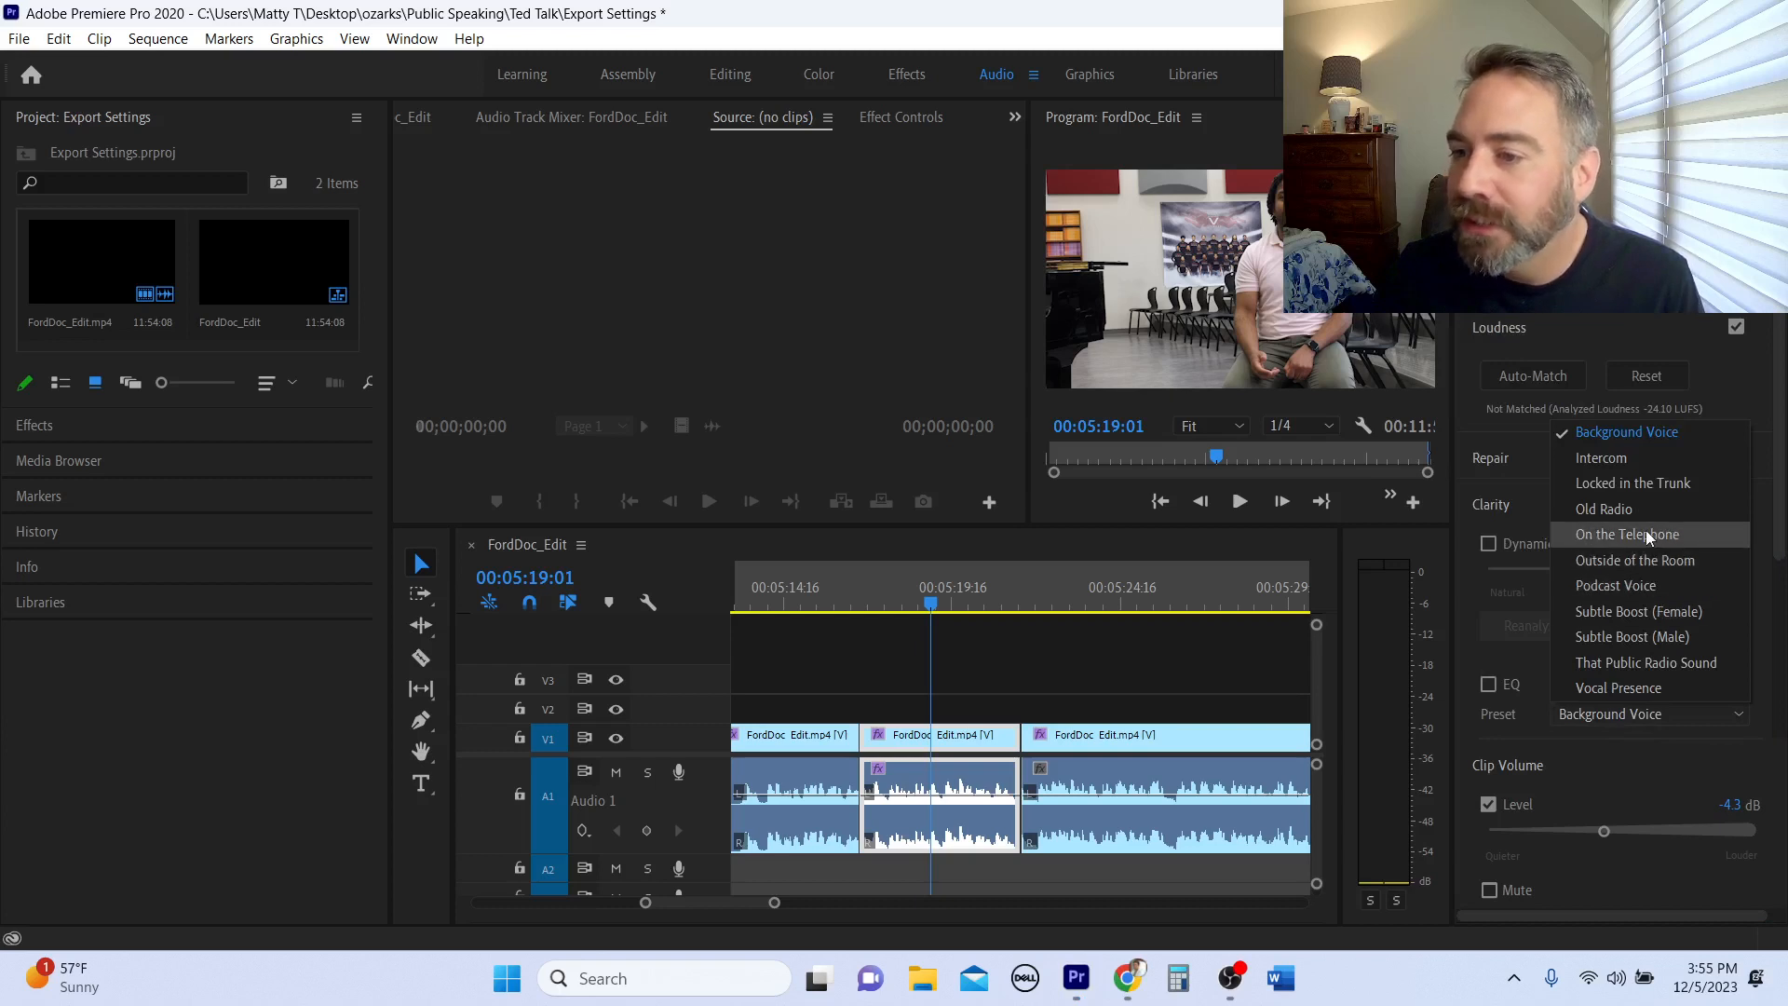
left_click(1635, 508)
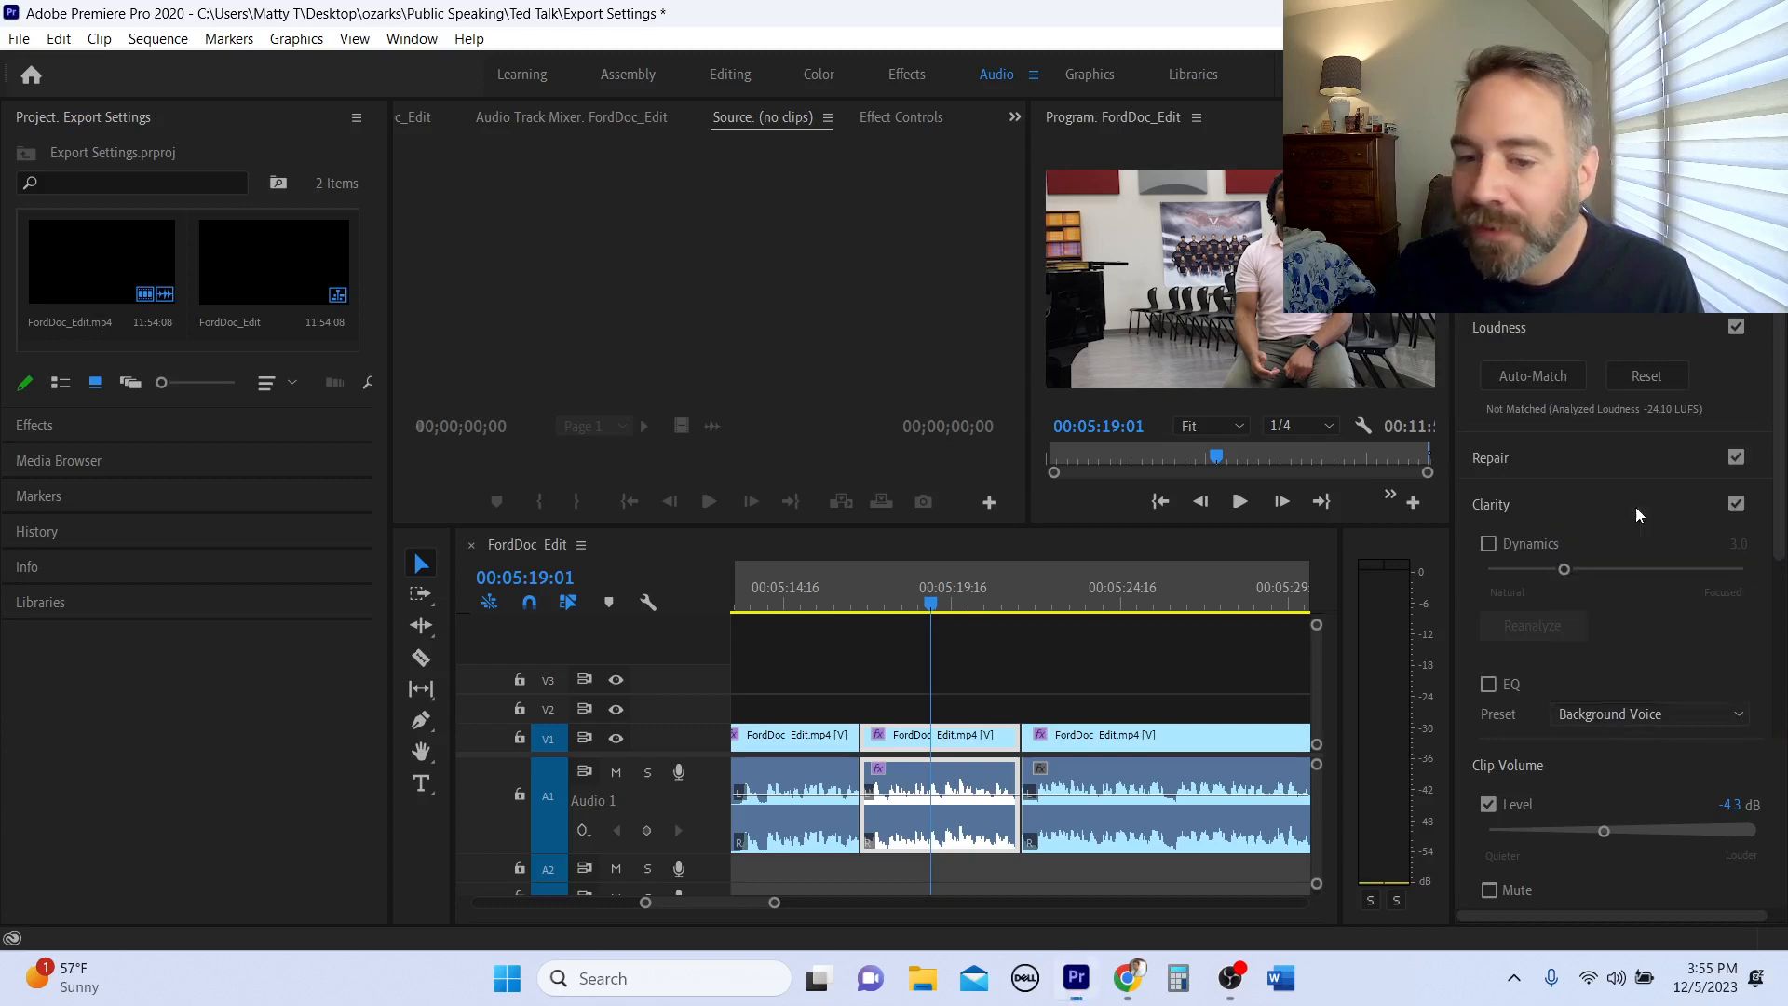
Play from before the cut into the middle clip to hear the Old Radio EQ, and switch to the Editing workspace.
left_click(811, 606)
key("space")
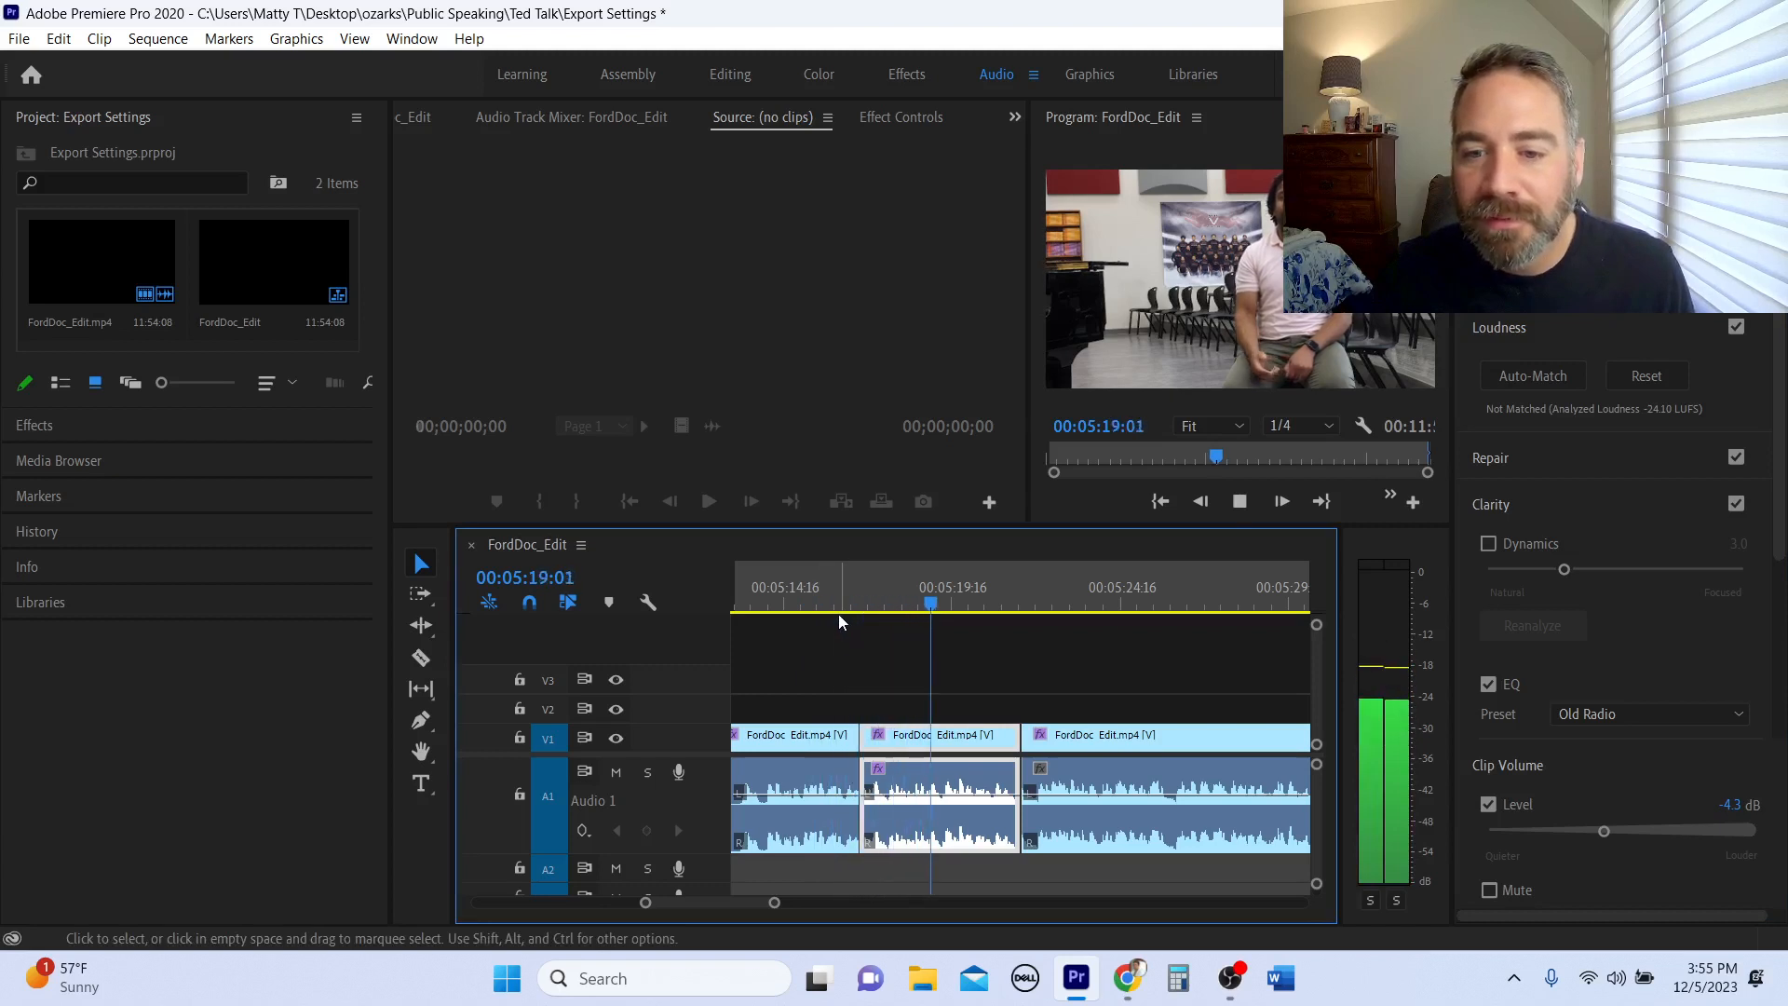
key("space")
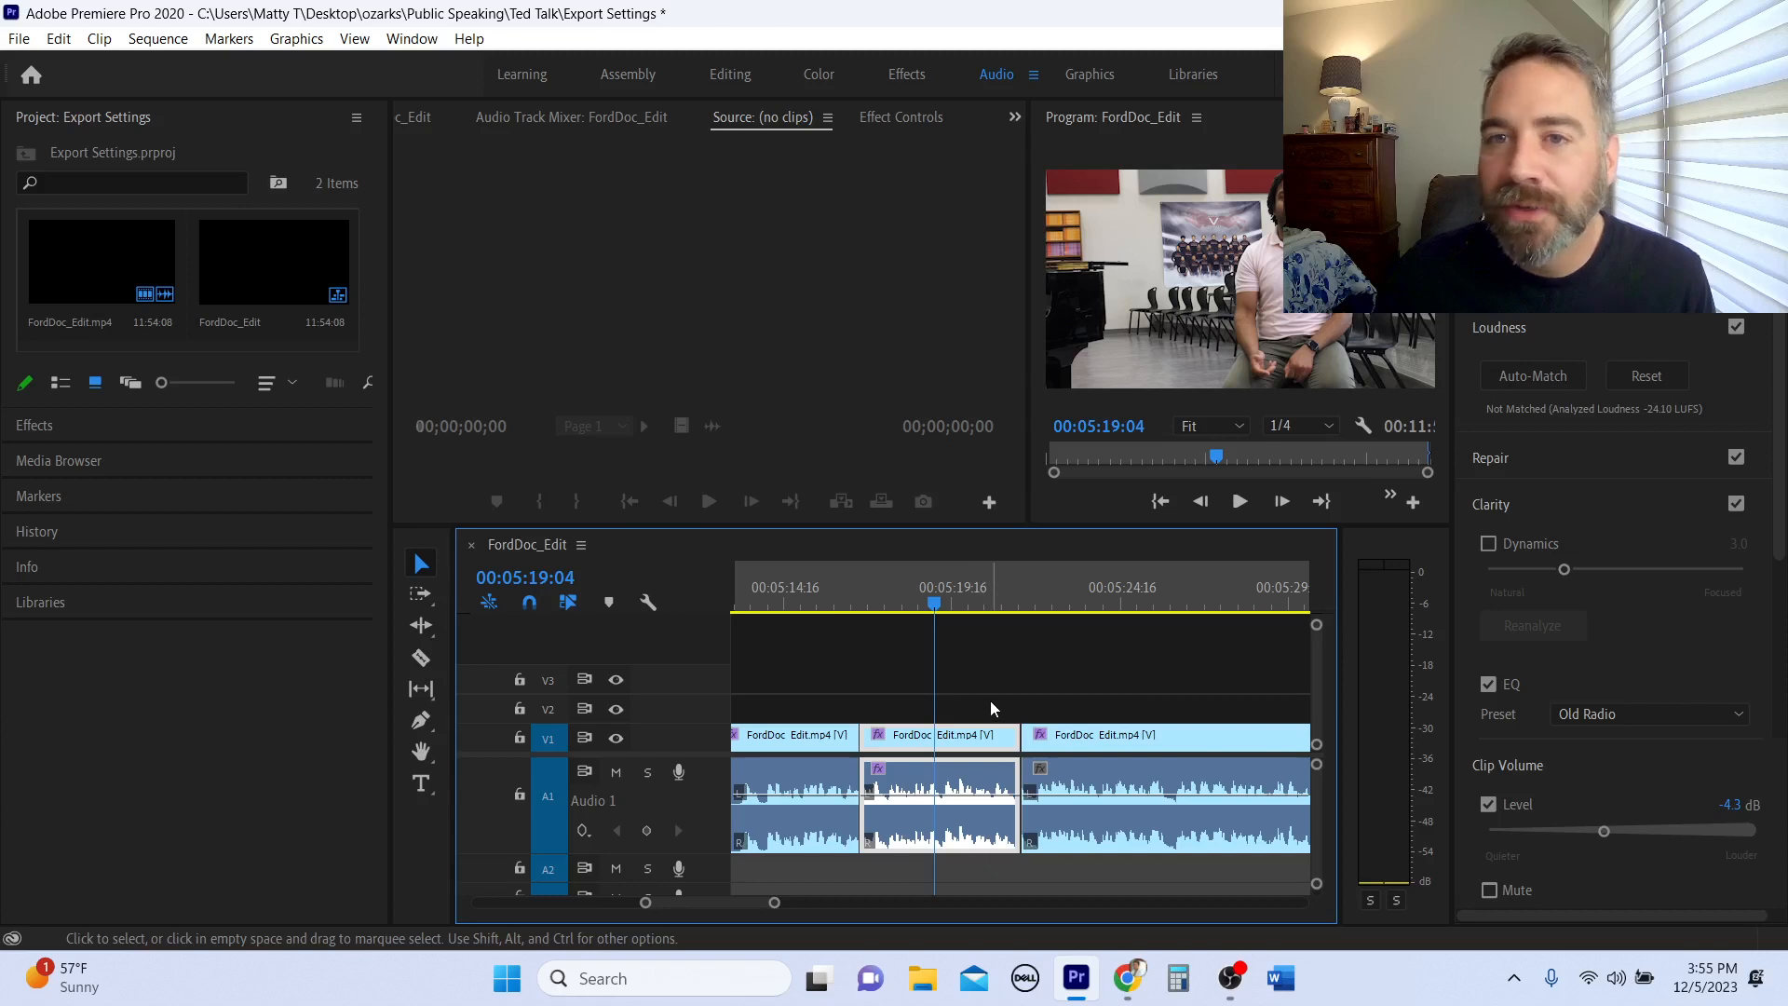
left_click(748, 69)
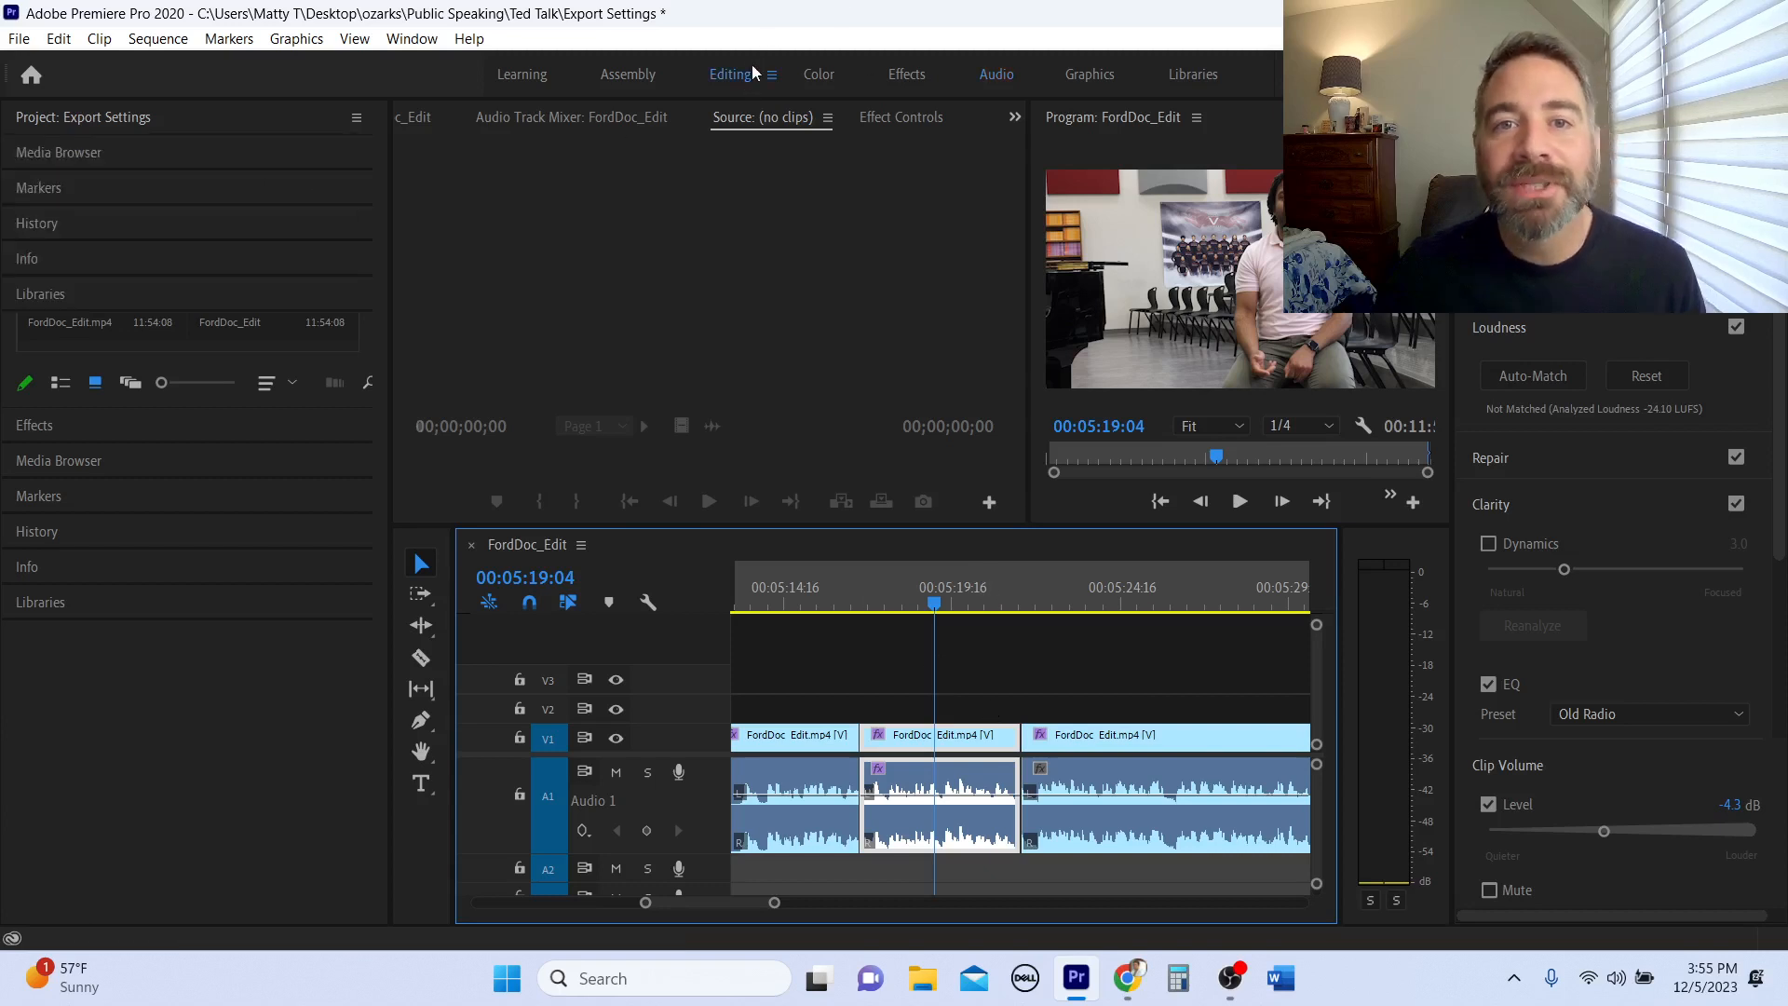